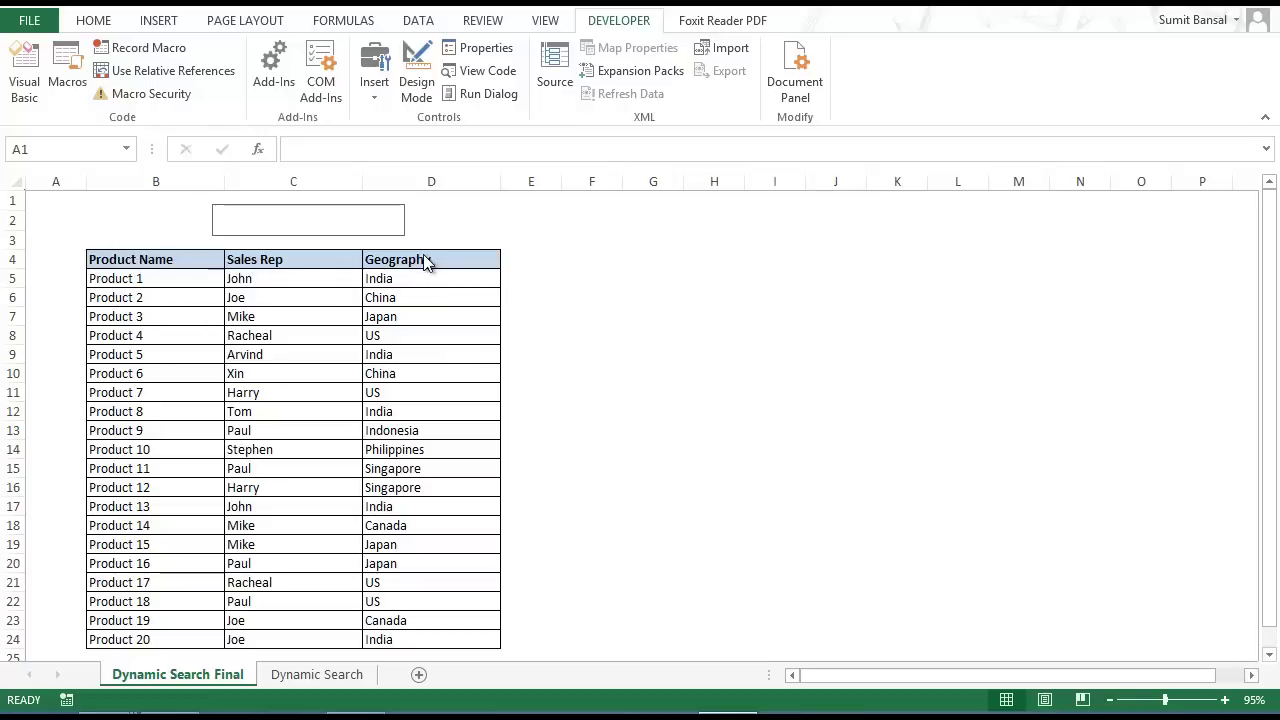
Type Ind in the search box so the India, Indonesia and Arvind cells turn orange
left_click(262, 228)
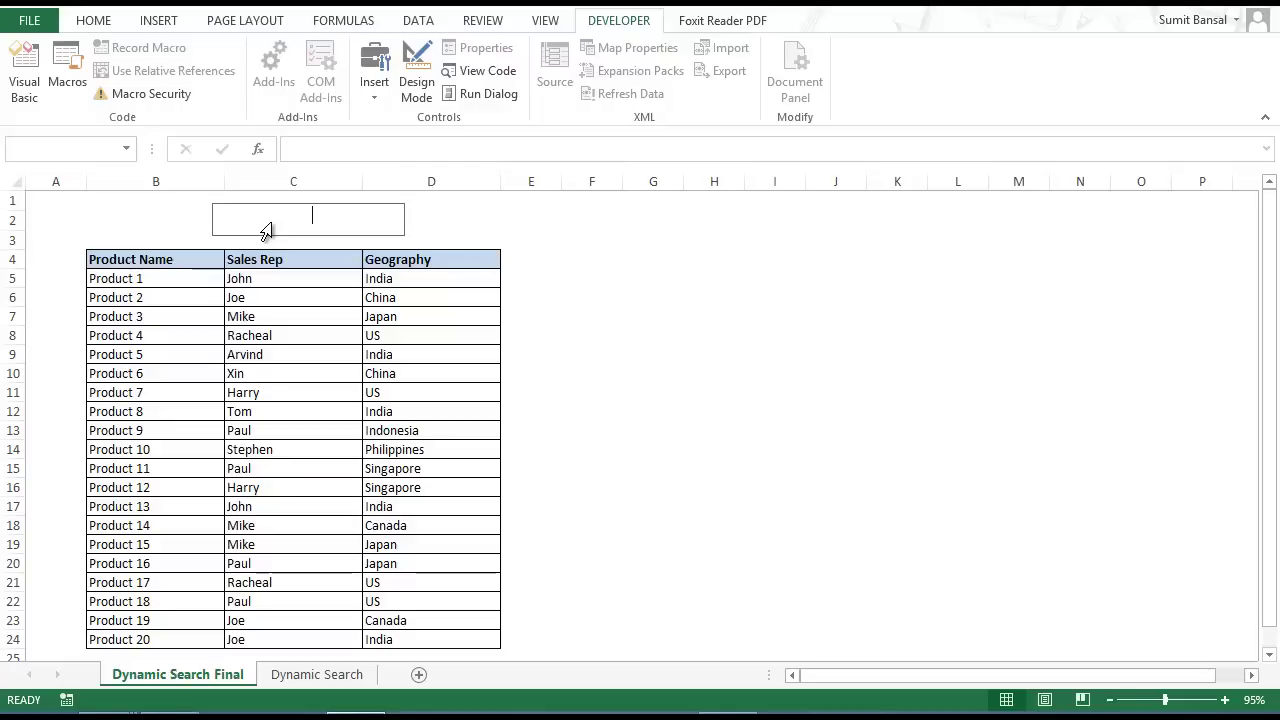
type("i")
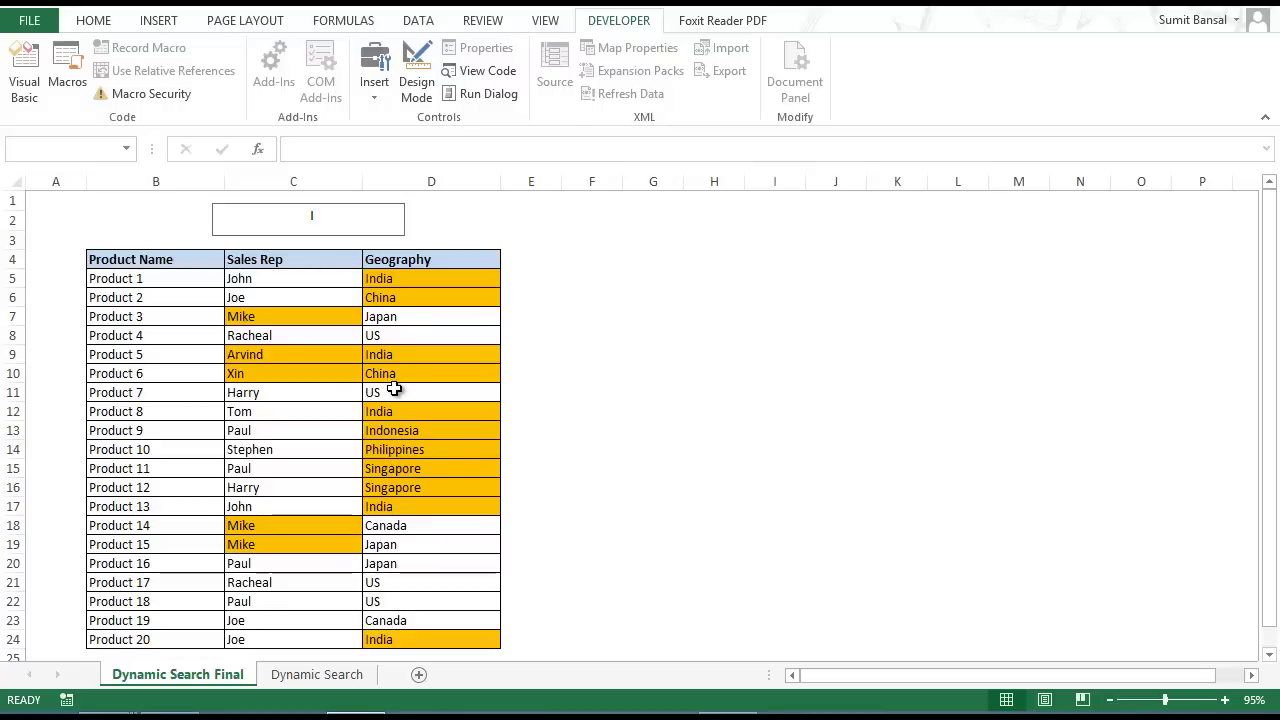
type("In")
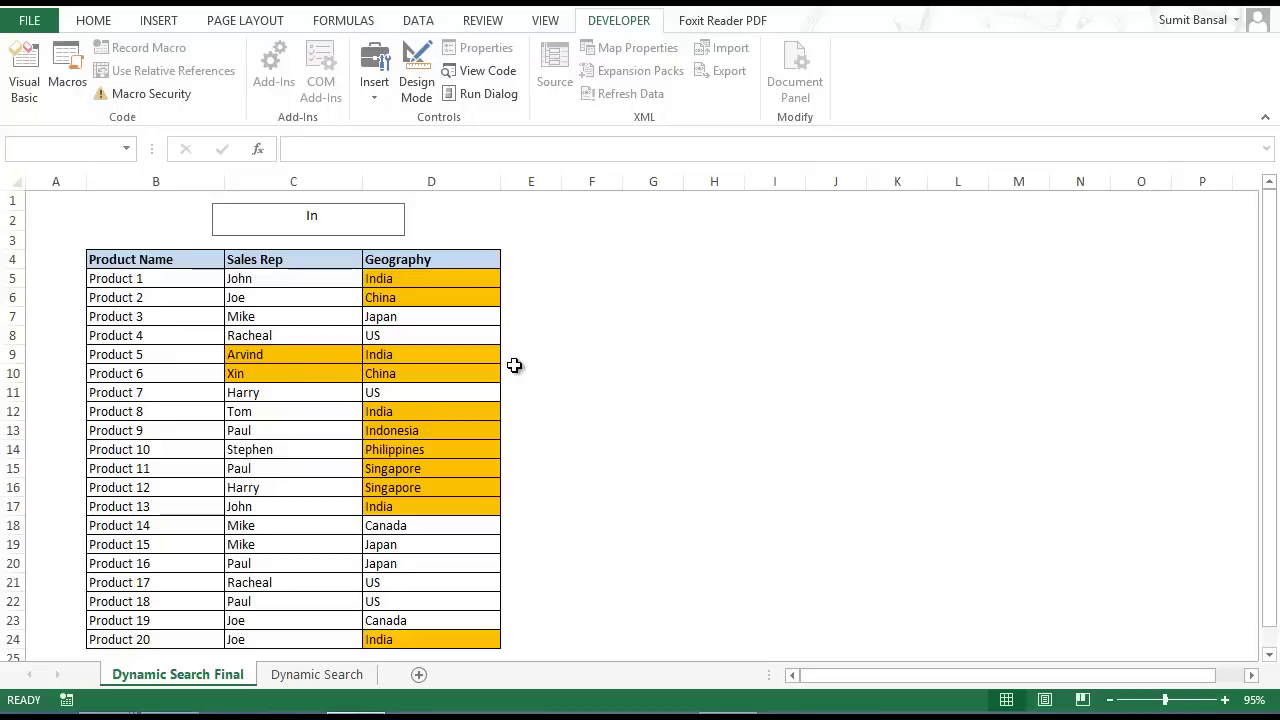
type("d")
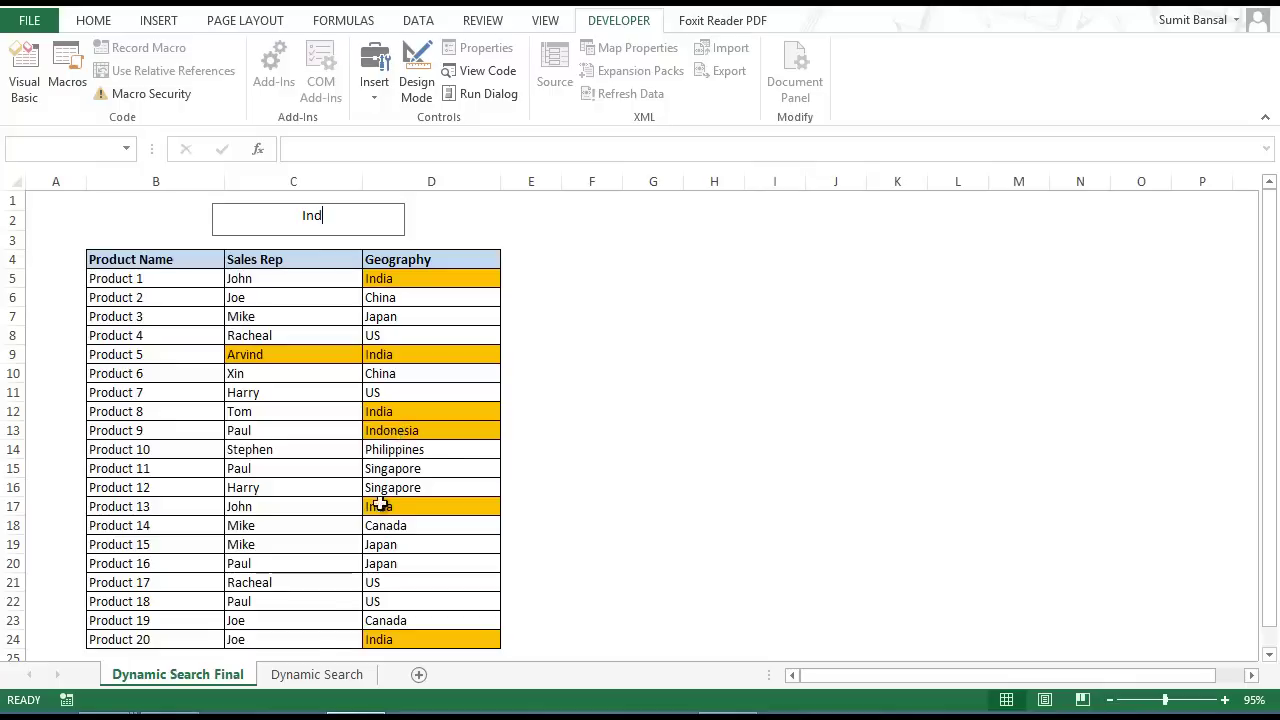
On the Dynamic Search sheet, draw an ActiveX text box across cells E2 to H2
left_click(296, 677)
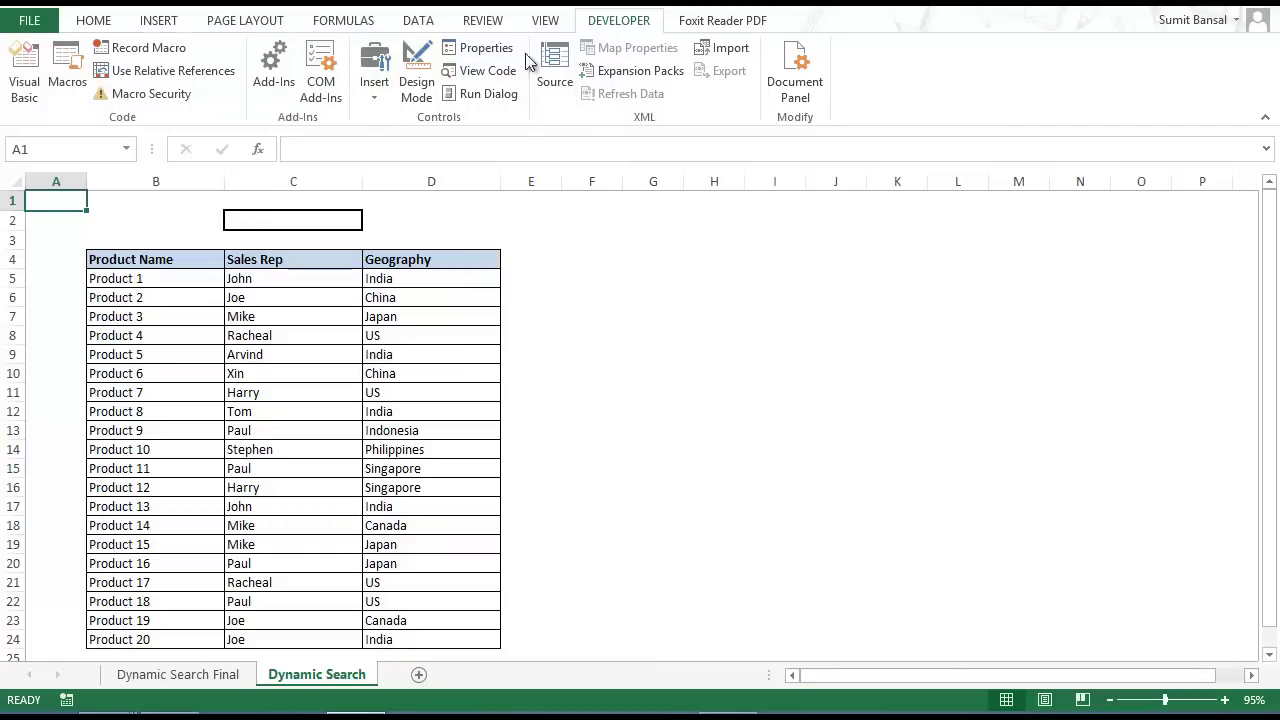
left_click(374, 78)
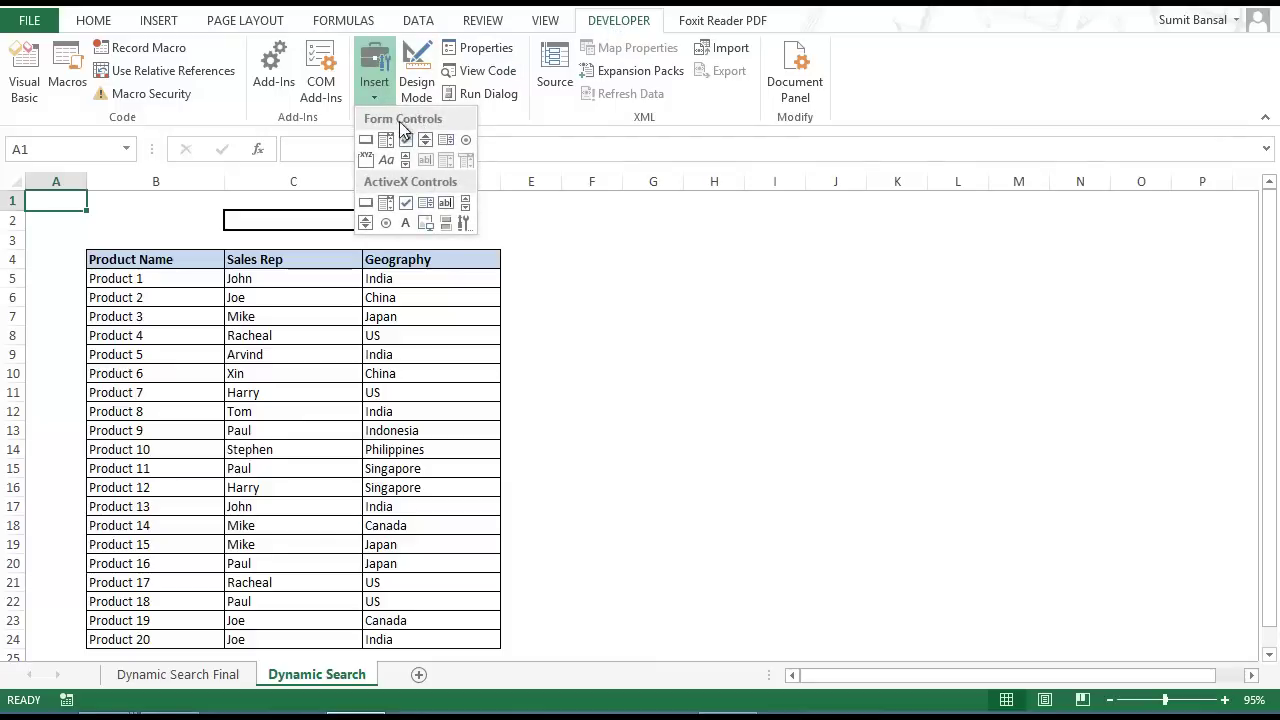
left_click(446, 206)
left_click_drag(492, 208, 726, 238)
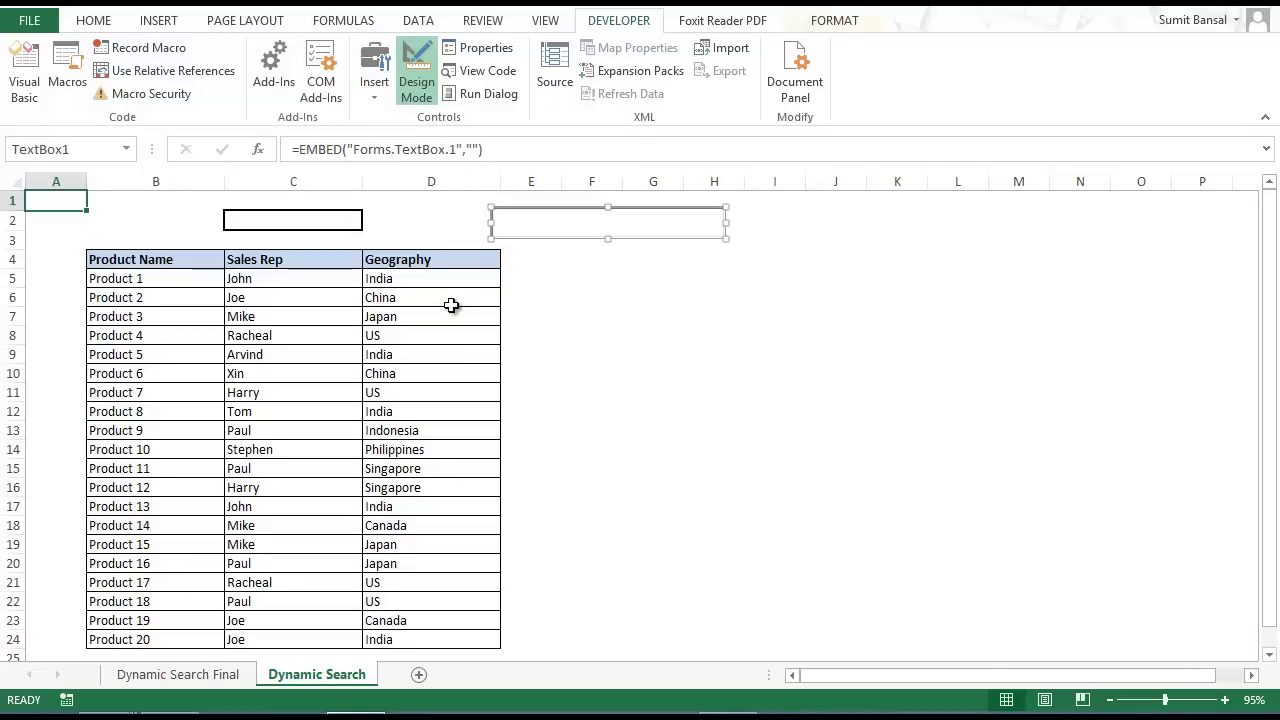
Set TextBox1's LinkedCell property to C2 in its Properties window
right_click(535, 226)
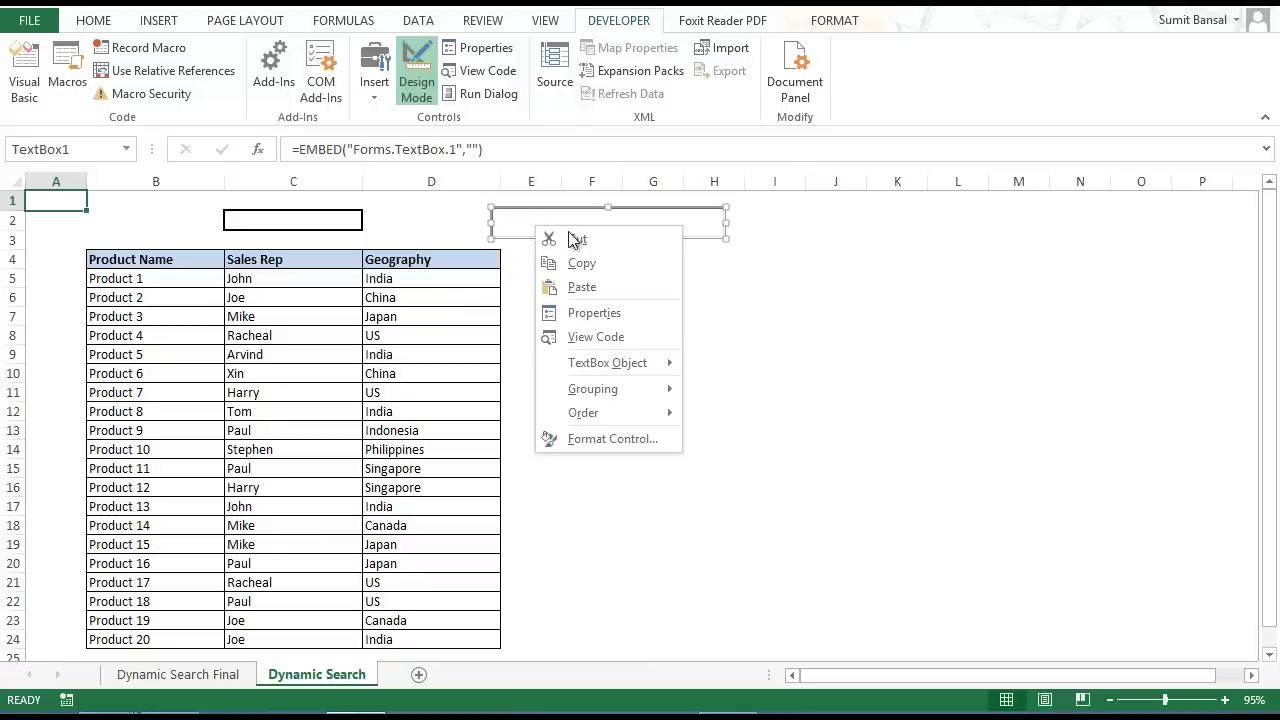
left_click(608, 314)
left_click_drag(765, 52, 640, 30)
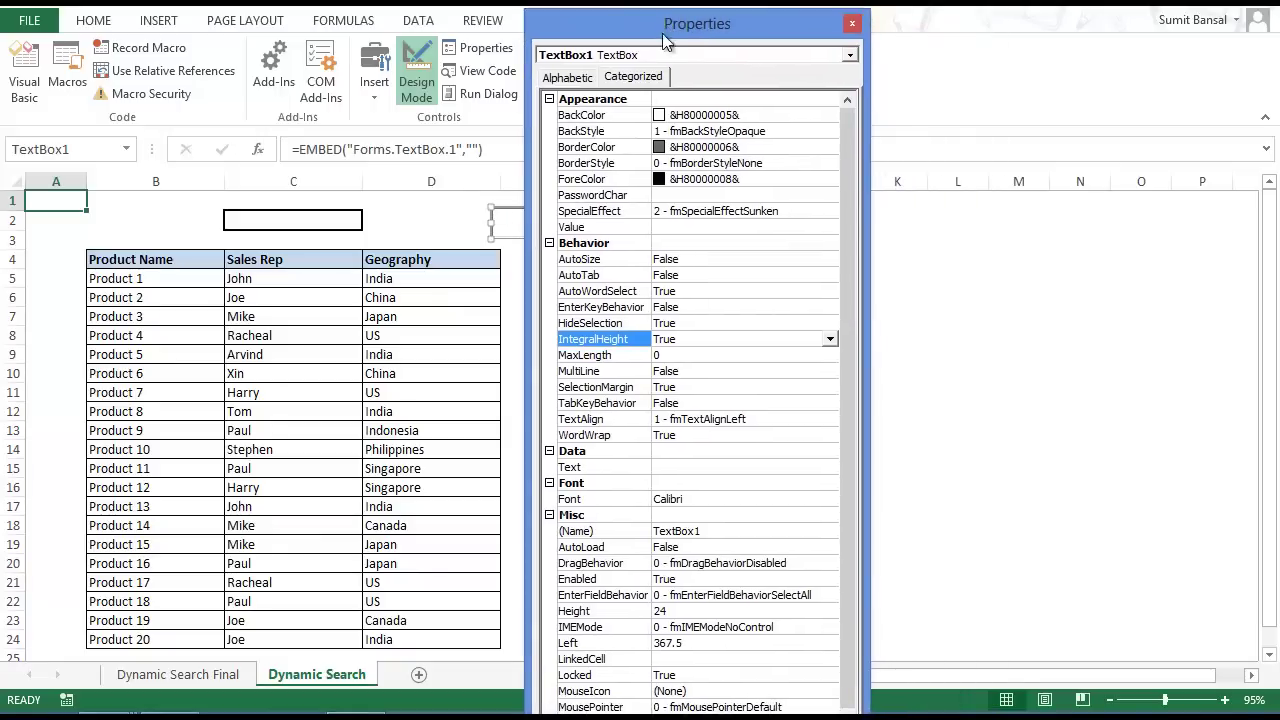
left_click(594, 79)
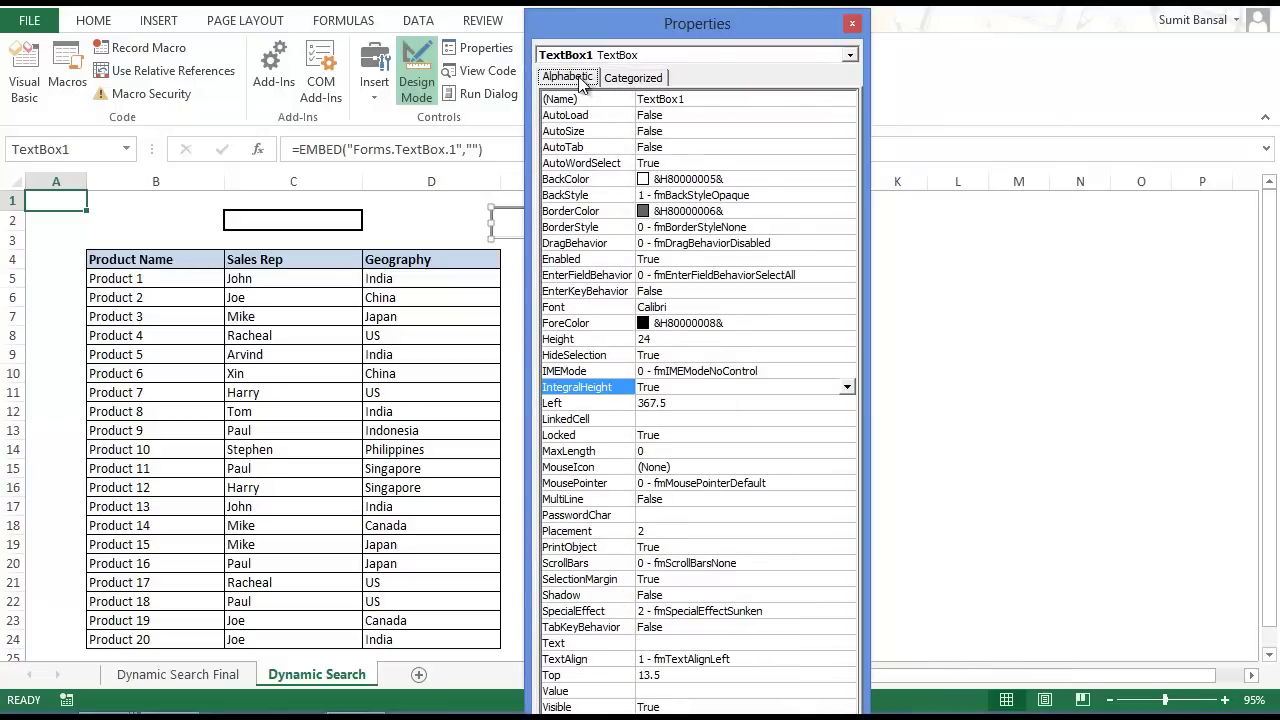
left_click(655, 419)
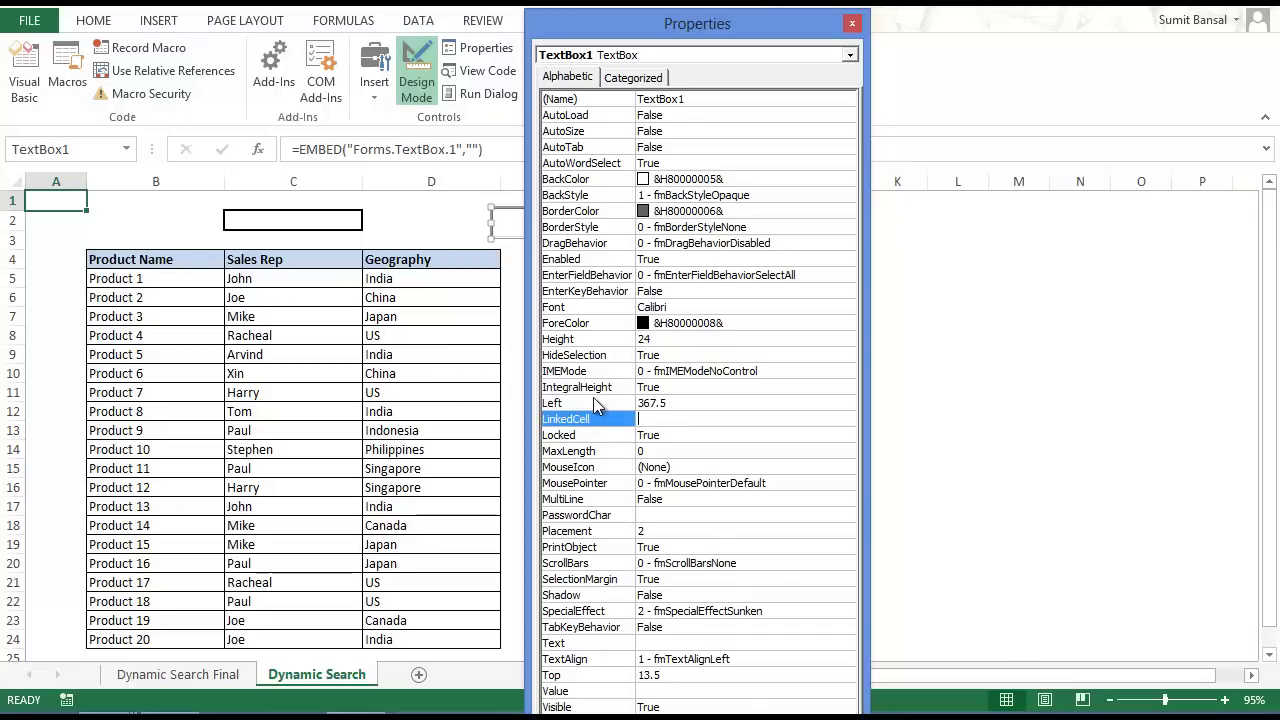
type("C2")
left_click(636, 79)
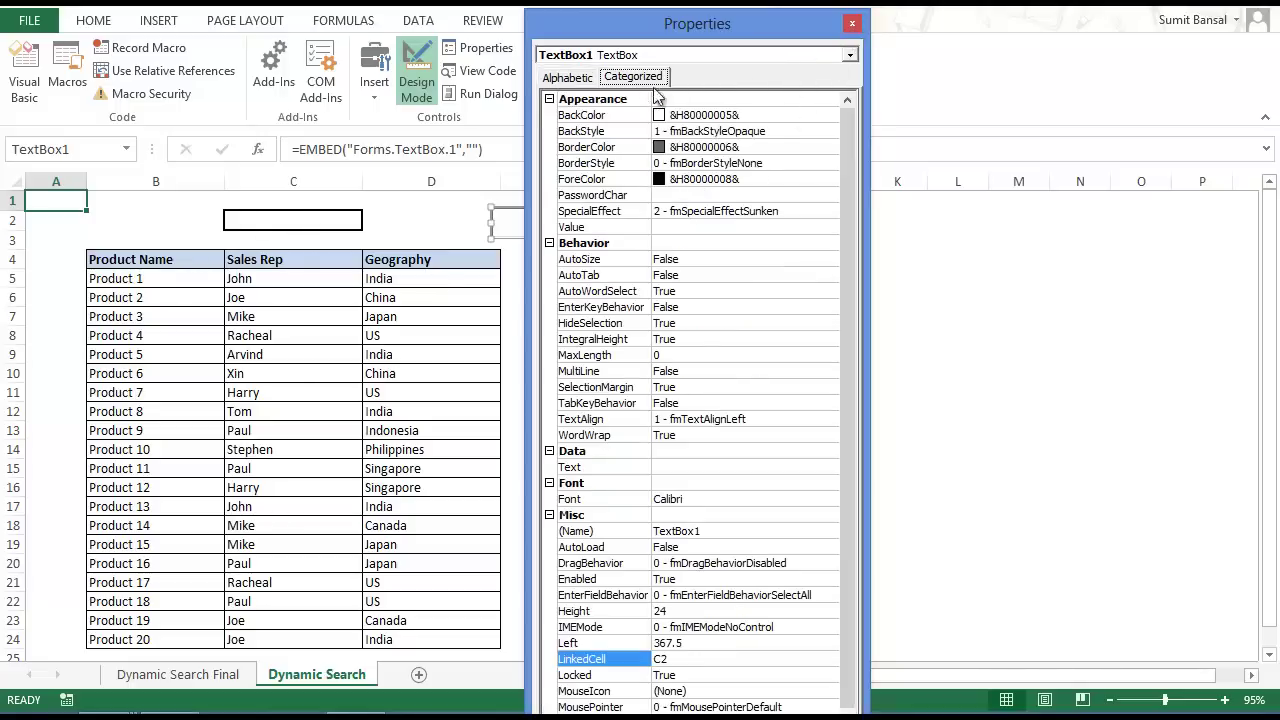
left_click(580, 78)
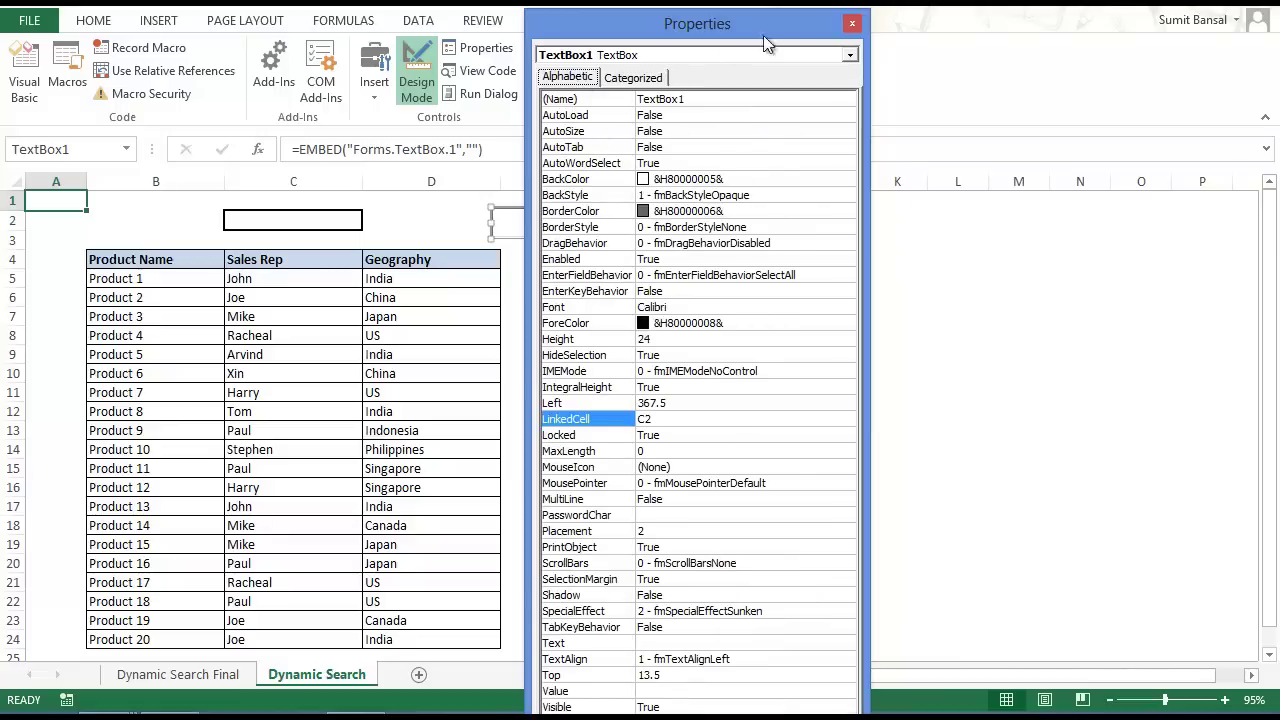
left_click(853, 23)
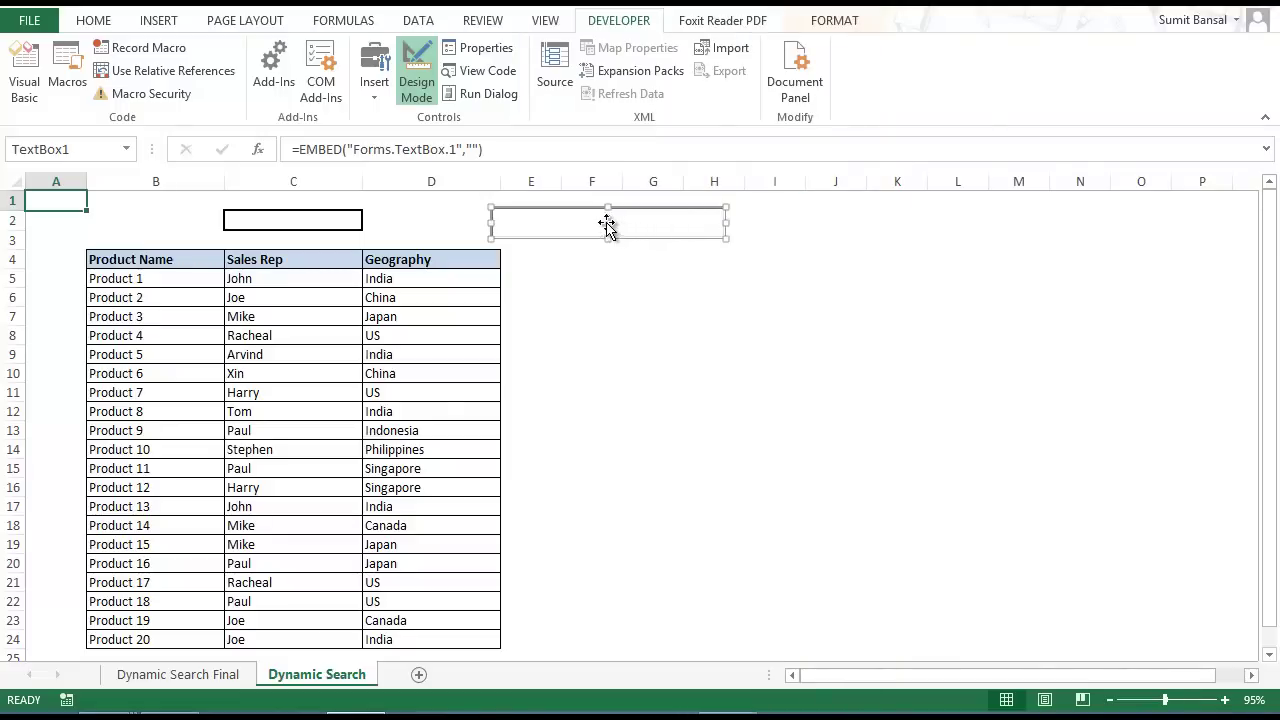
With Design Mode off, type India, then Japan, in the text box to check that C2 updates
left_click(428, 81)
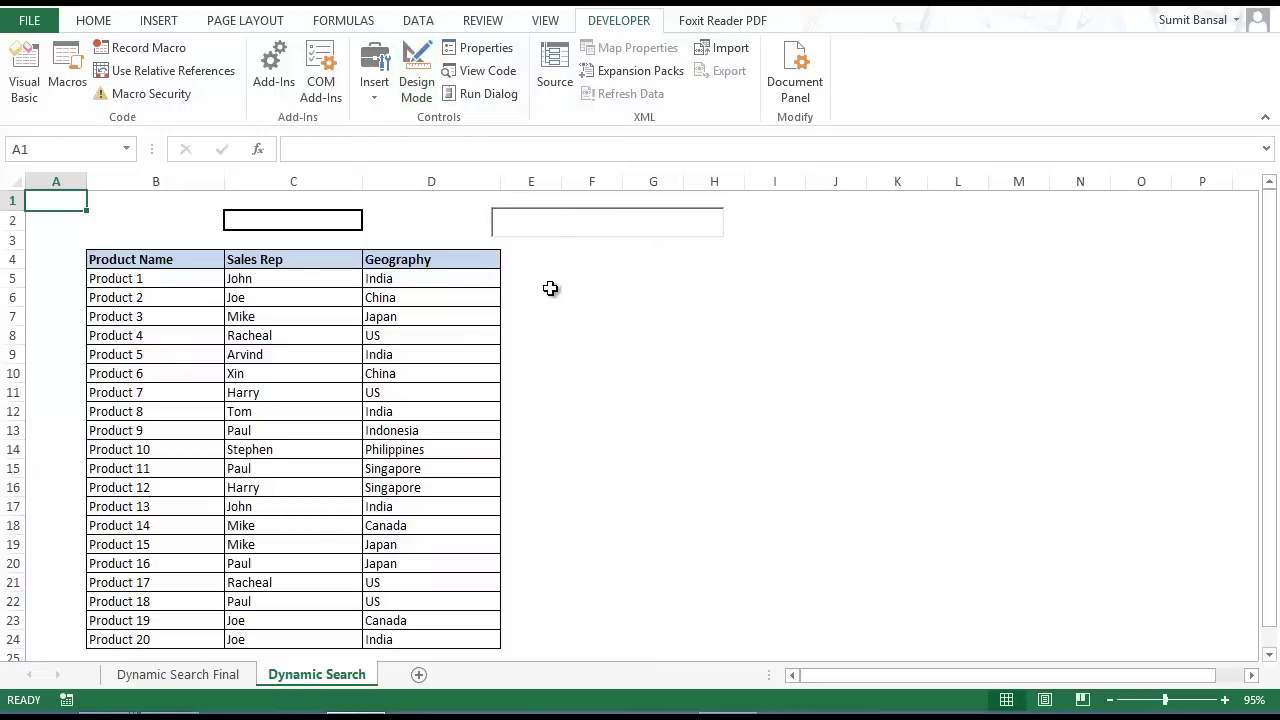
left_click(551, 230)
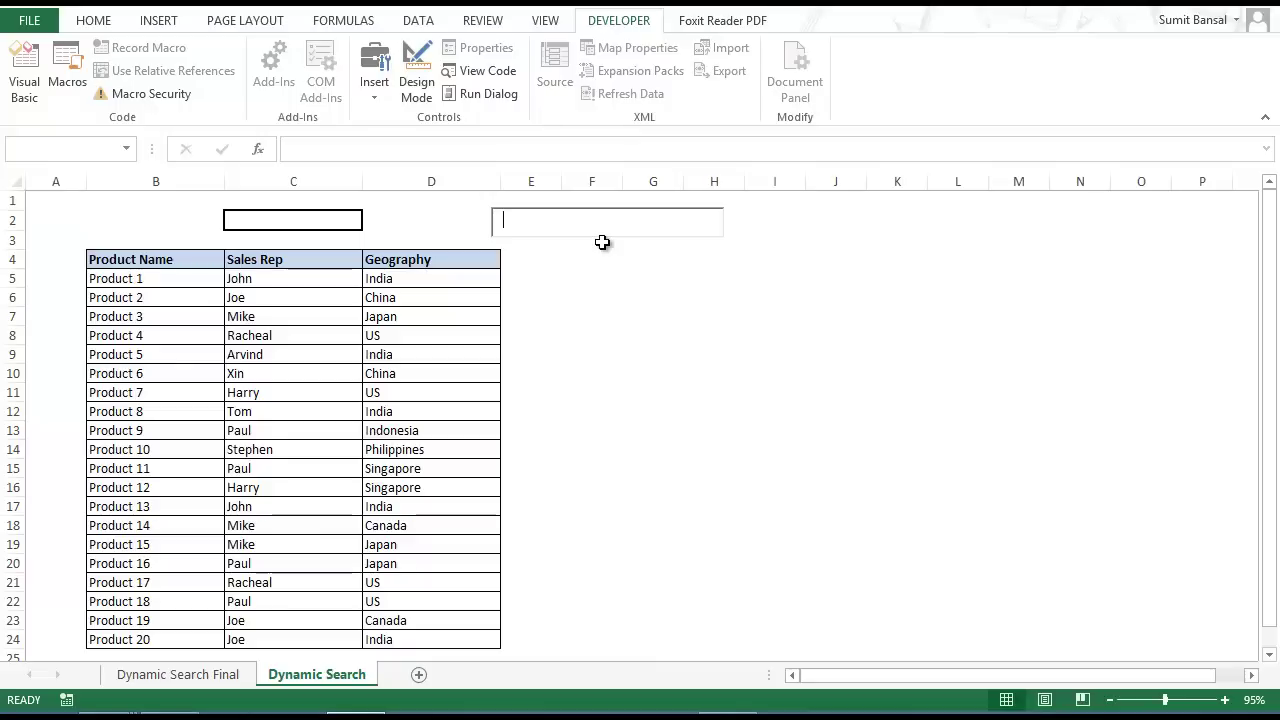
type("India")
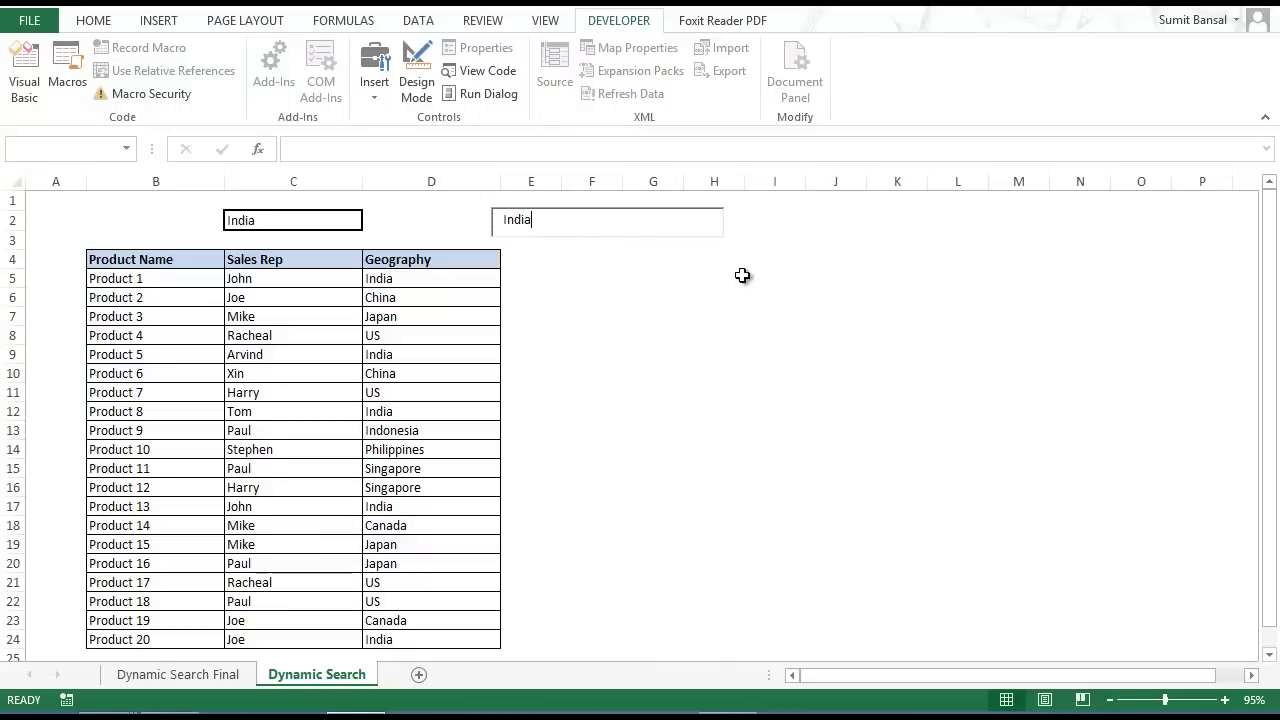
left_click_drag(505, 220, 544, 220)
type("Japan")
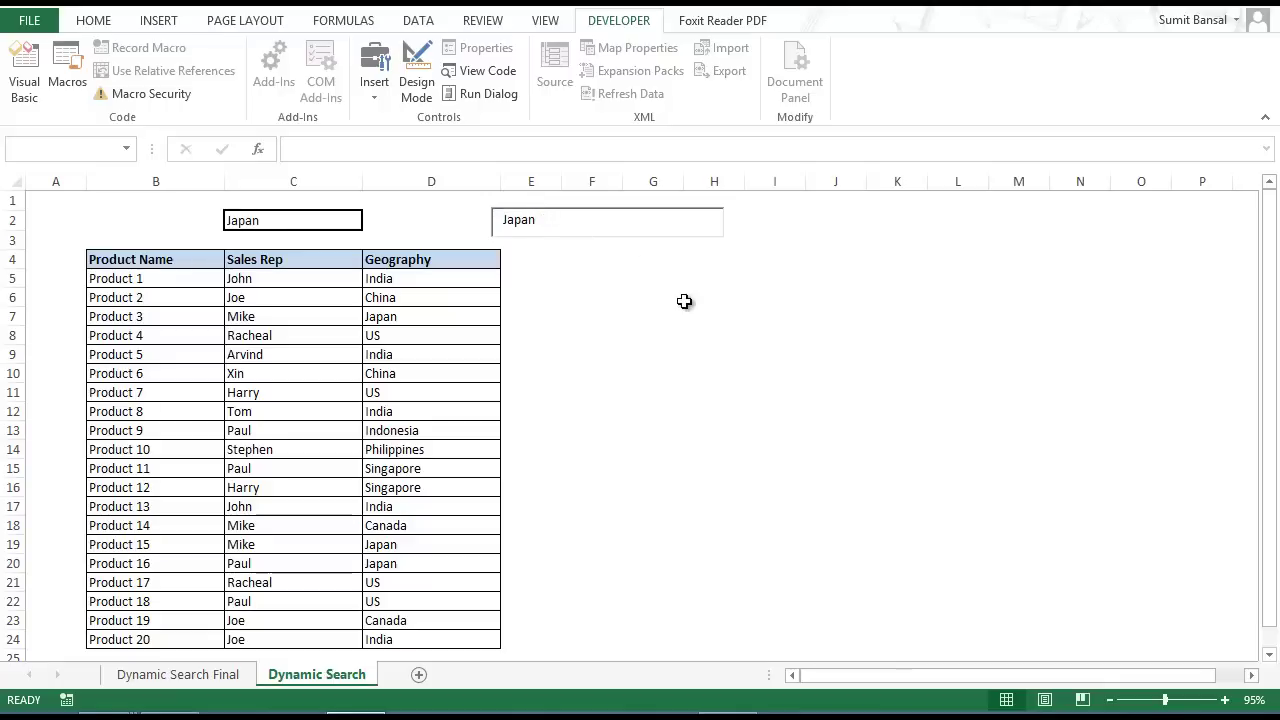
left_click(740, 316)
left_click(566, 217)
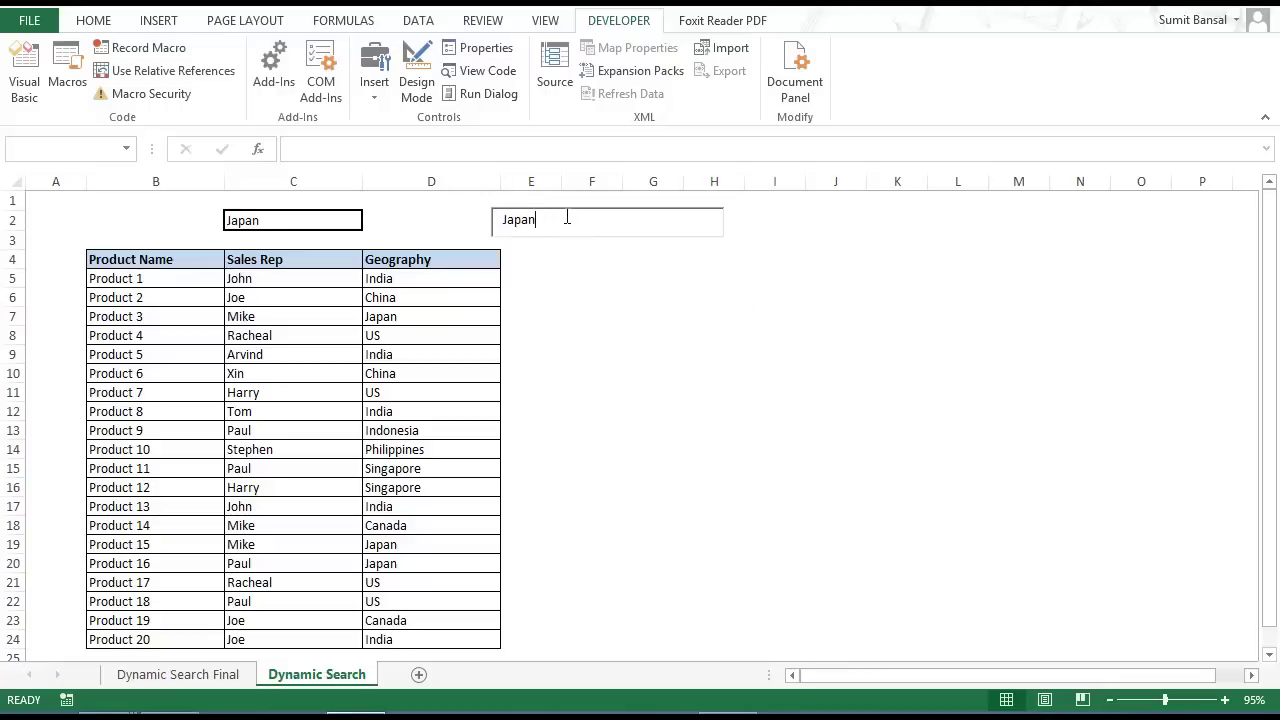
Move the text box over cell C2 in Design Mode, then turn Design Mode off
left_click(422, 95)
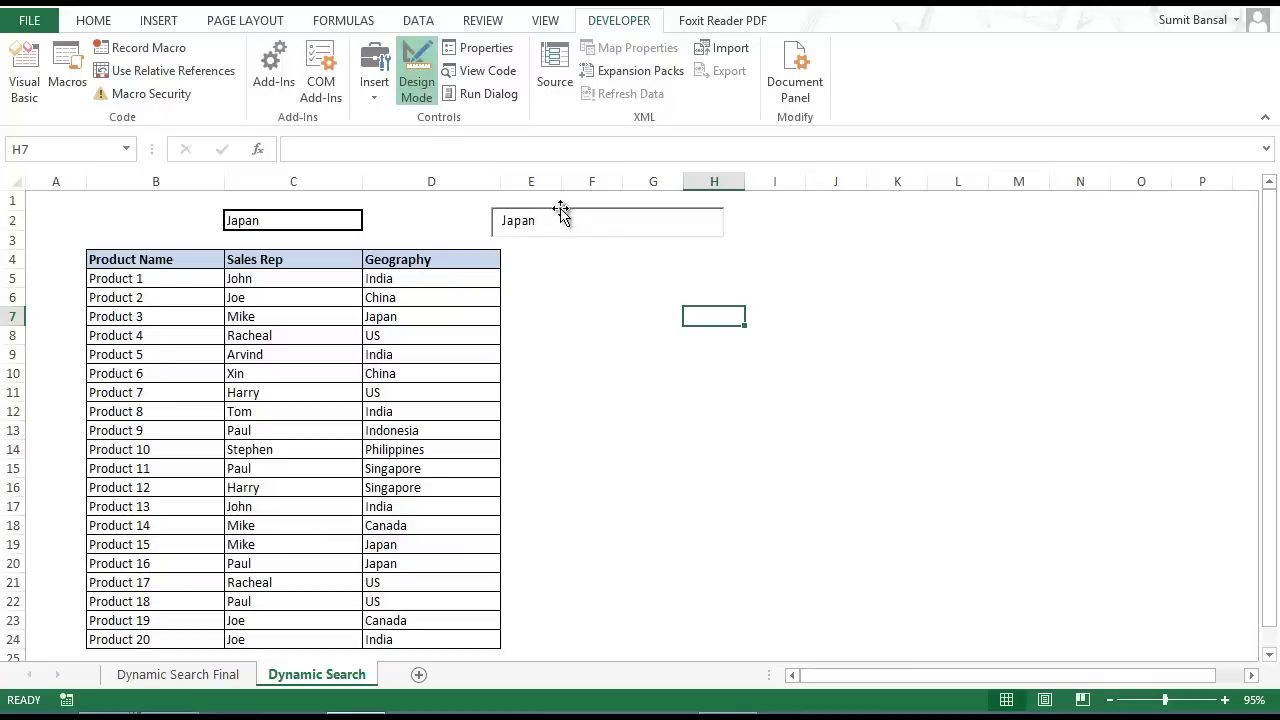
left_click(569, 217)
left_click_drag(569, 217, 278, 213)
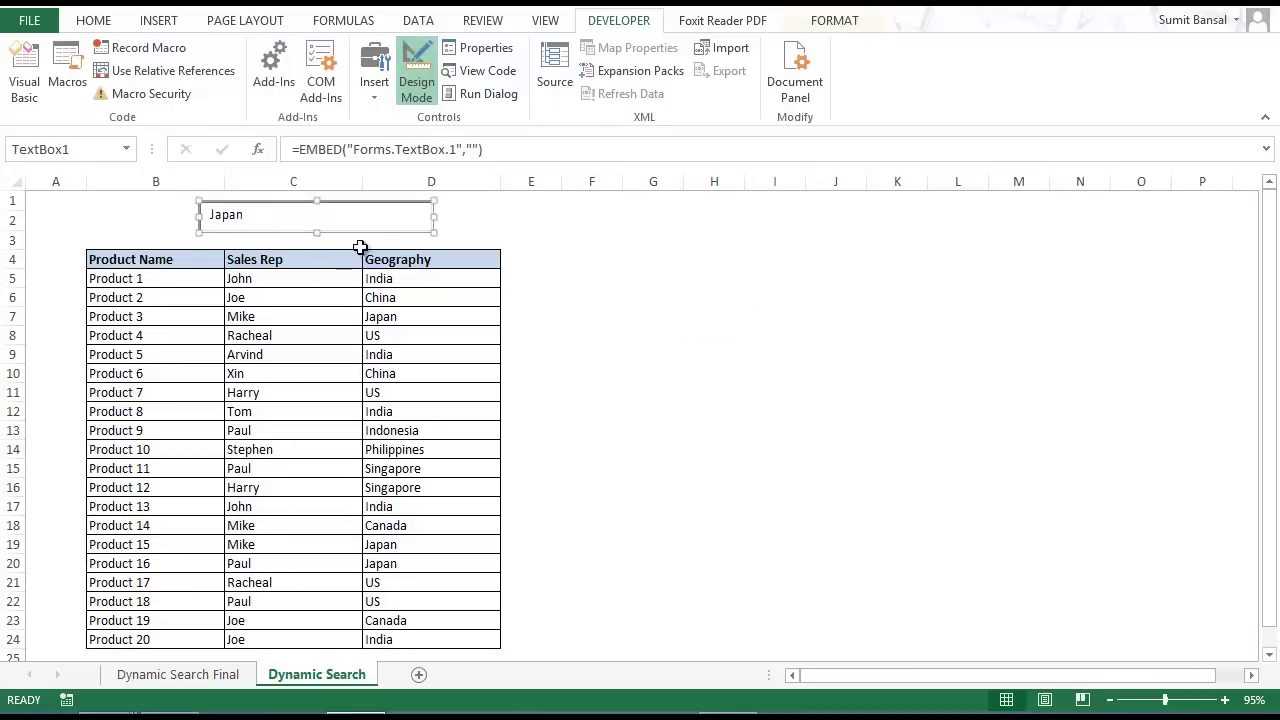
left_click(417, 80)
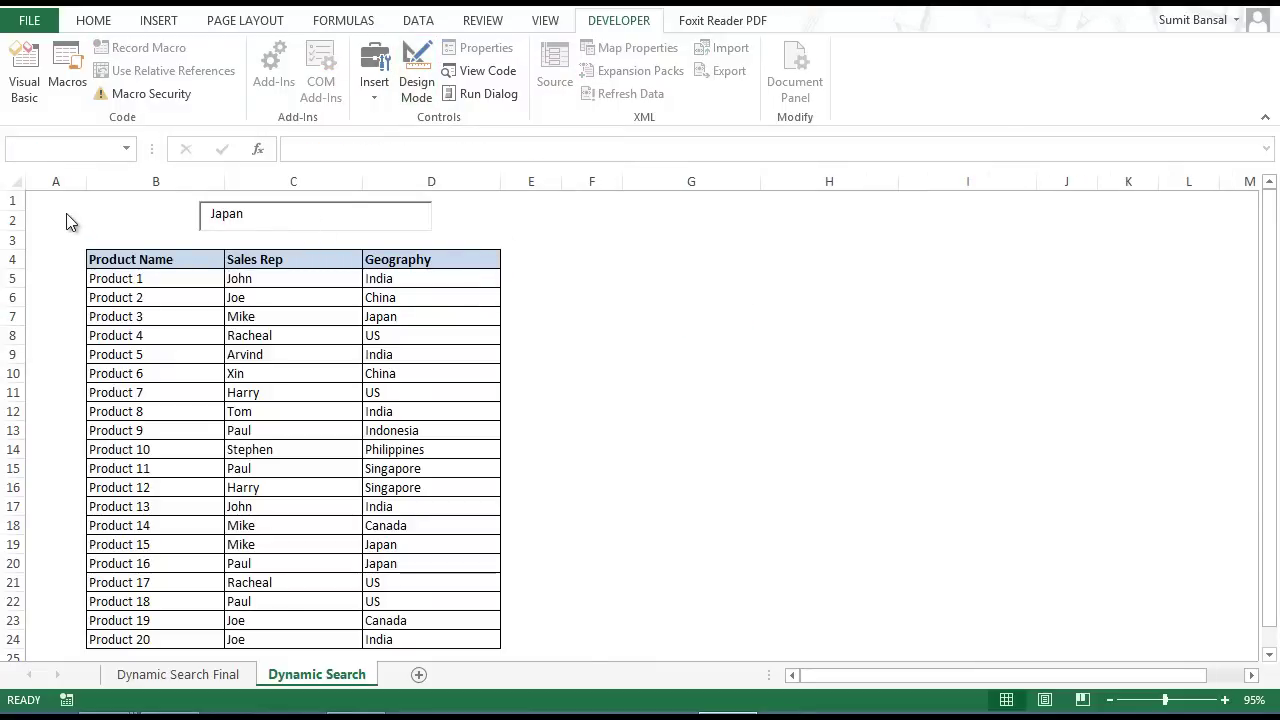
Replace Japan with Pro in the search box
left_click(164, 277)
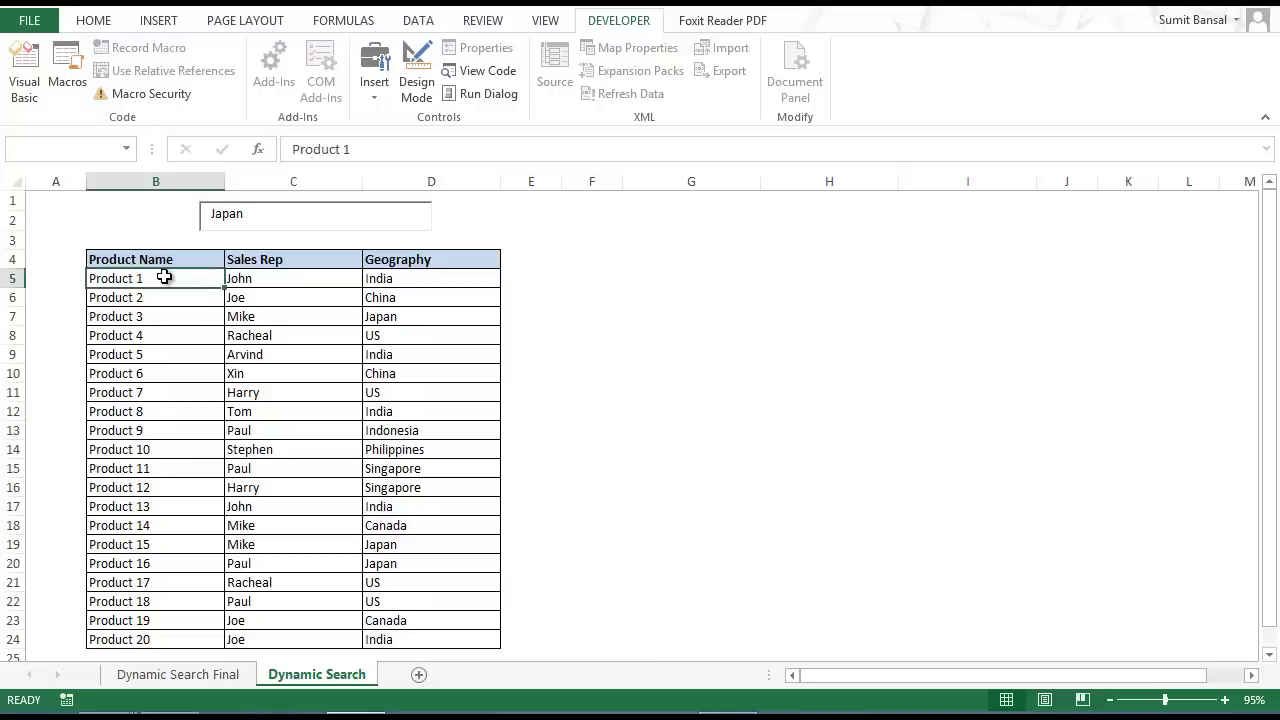
double_click(236, 217)
key("BackSpace")
type("Pro")
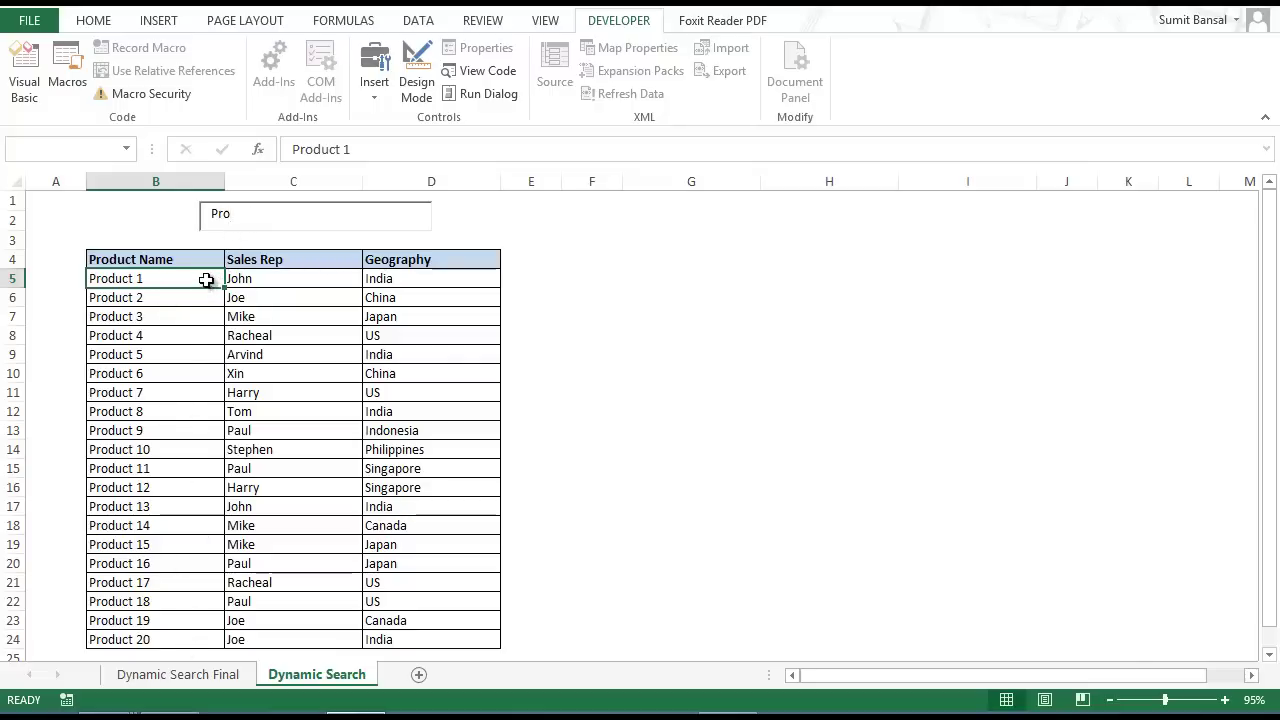
Copy the product table from B4 and paste a duplicate at G4
left_click_drag(210, 260, 417, 634)
key("ctrl+c")
key("Right")
key("Right")
key("Right")
key("Right")
key("Right")
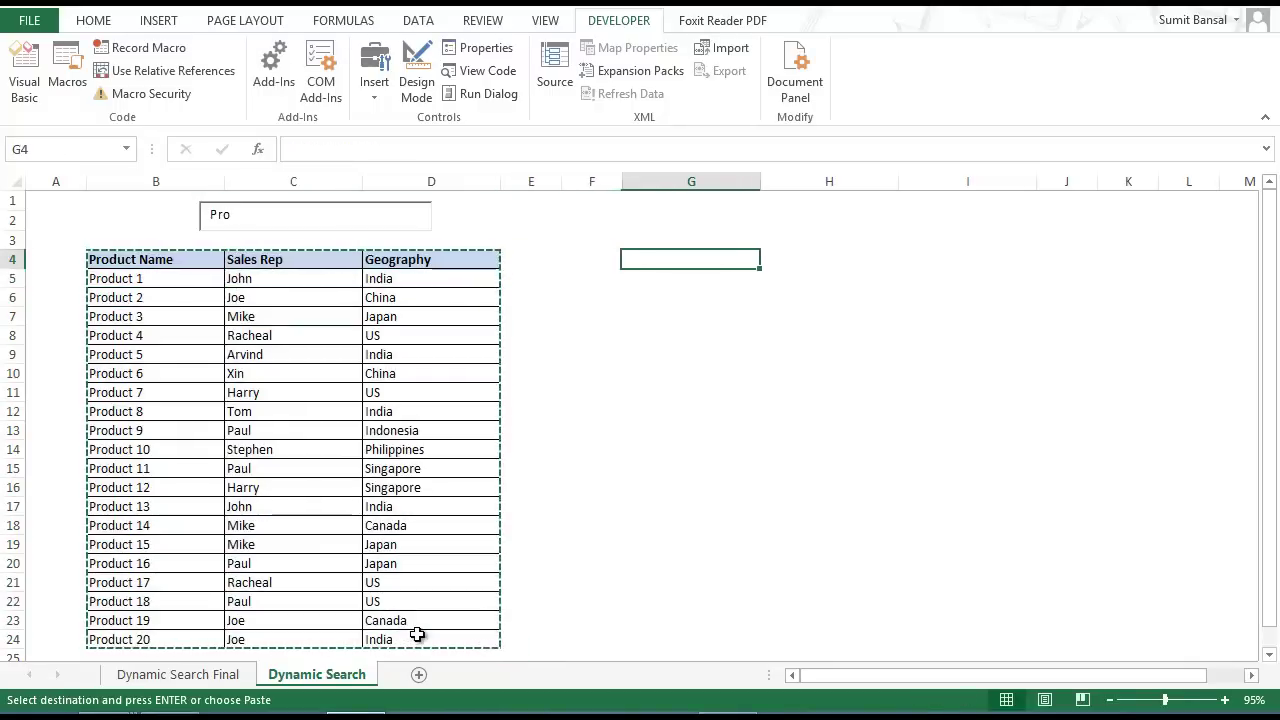
key("ctrl+v")
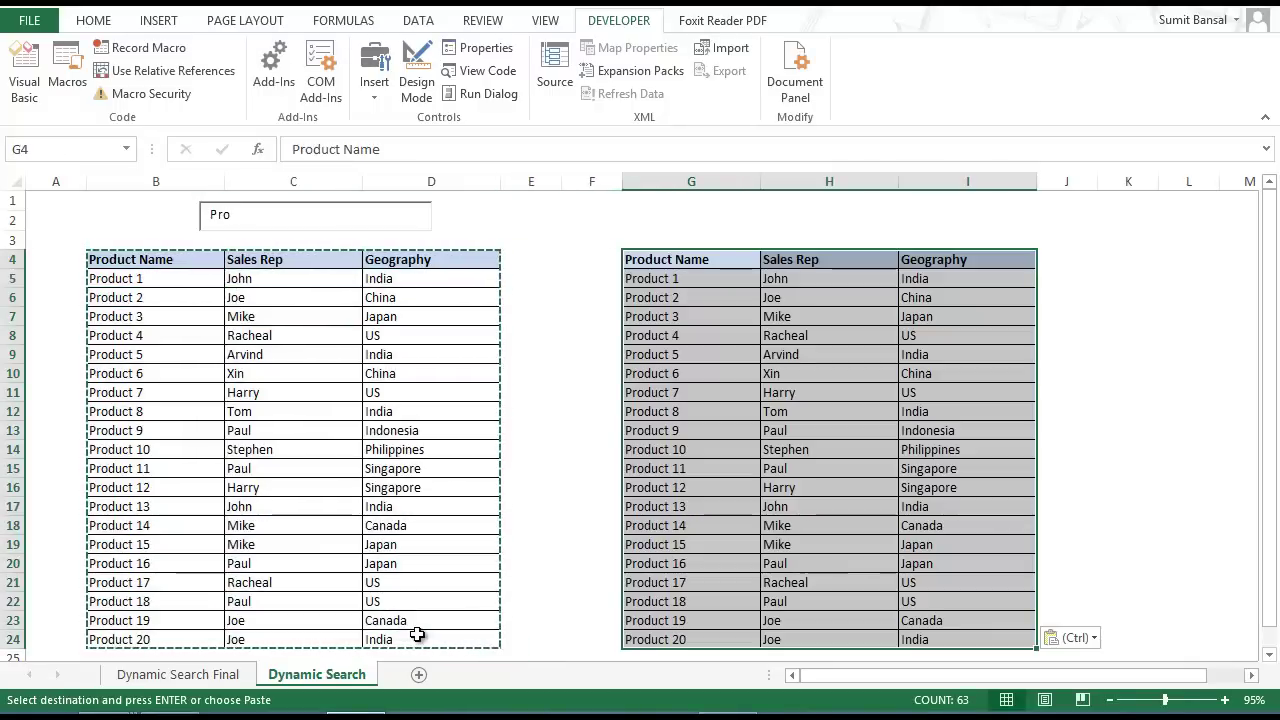
Clear G5:I24 in the copy, keeping only the Product Name, Sales Rep and Geography headers
key("Down")
key("ctrl+shift+Down")
key("shift+Right")
key("shift+Right")
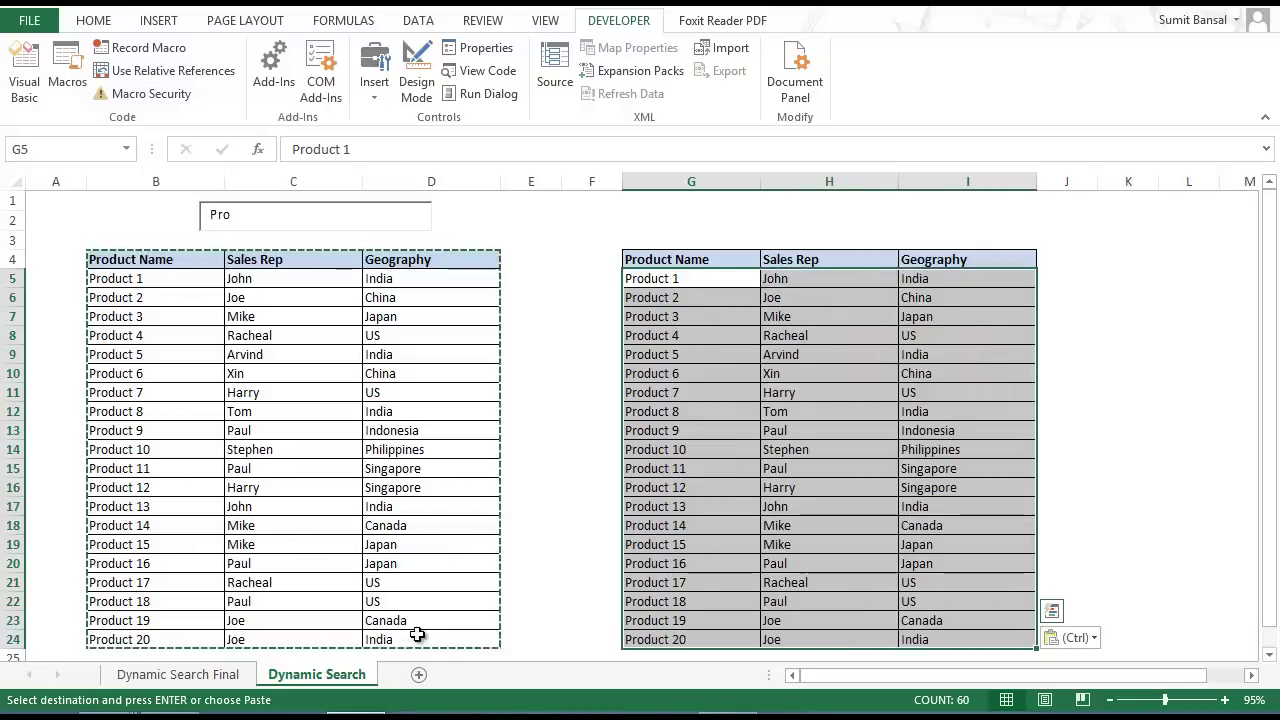
key("Delete")
key("Left")
key("Right")
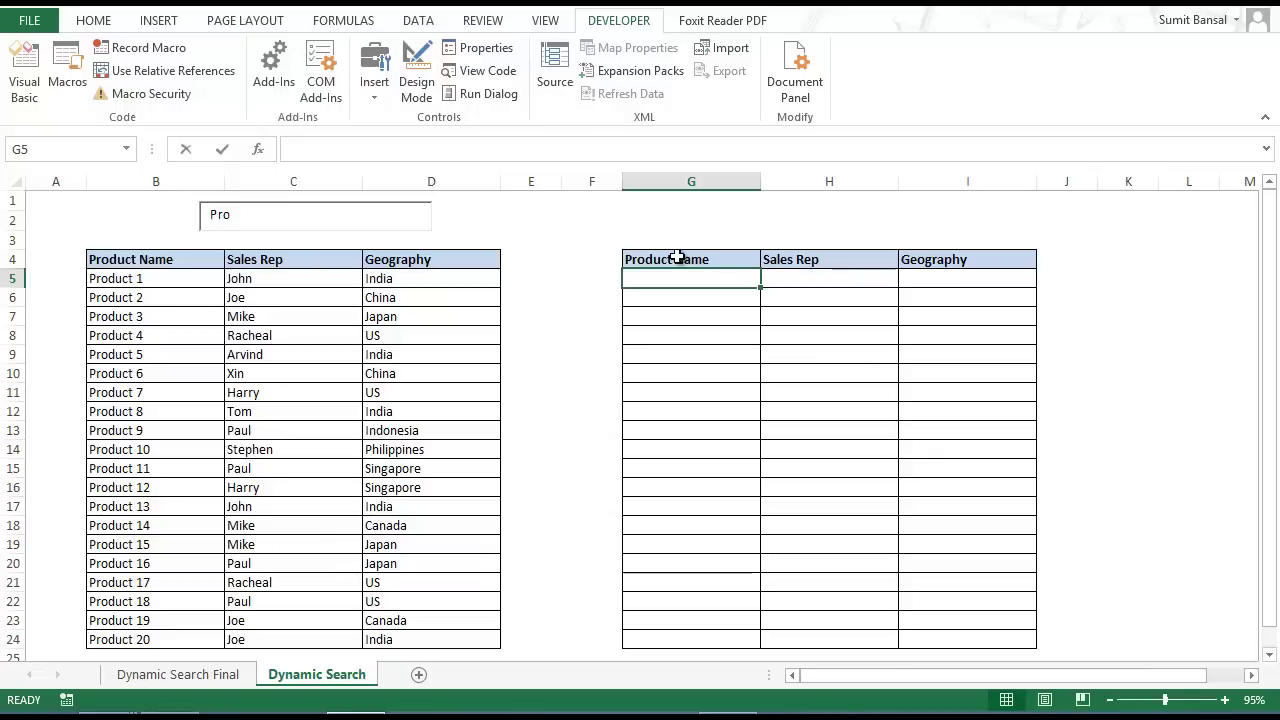
Enter =SEARCH($C$2,B5,1) in cell G5
type("=sear")
key("Tab")
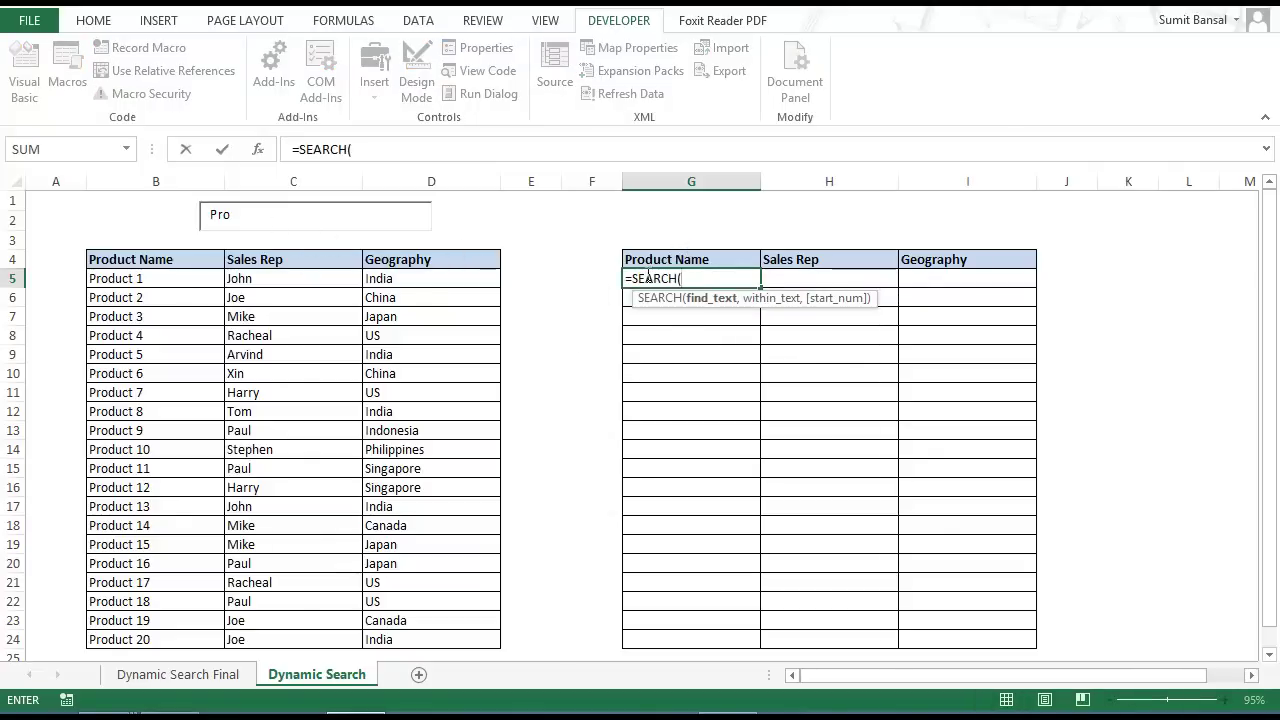
type("$C")
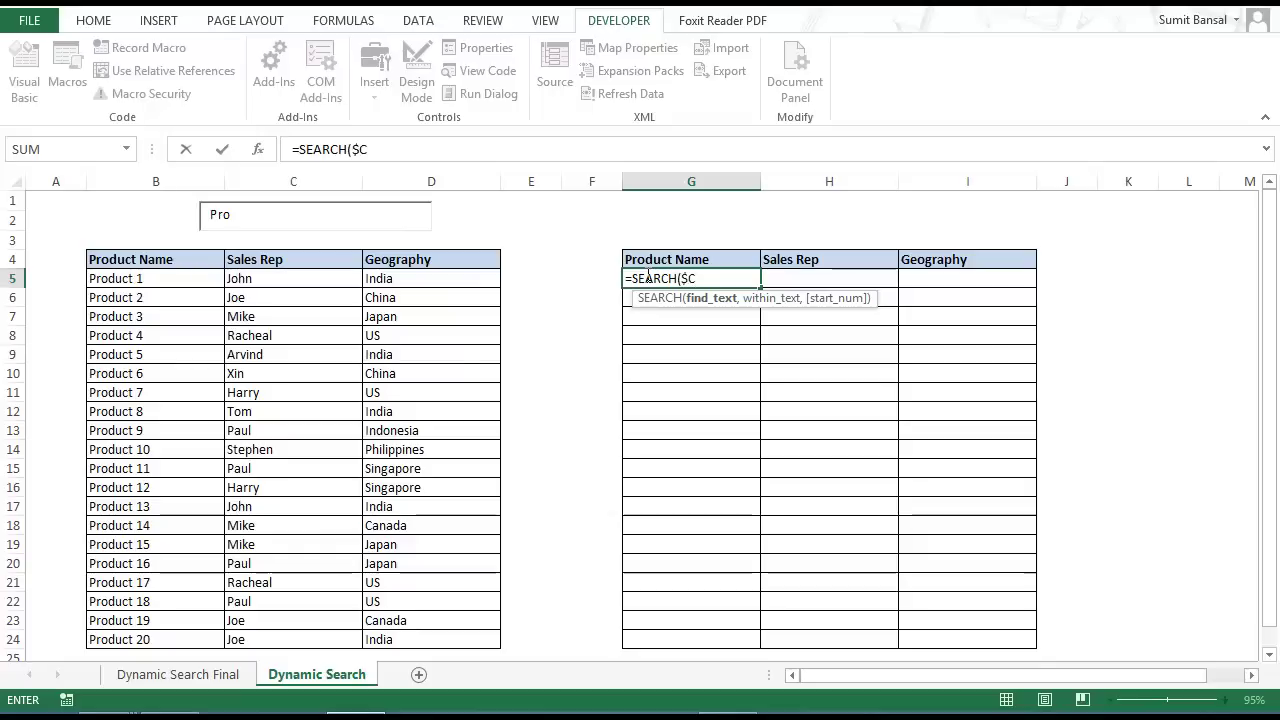
type("$2,")
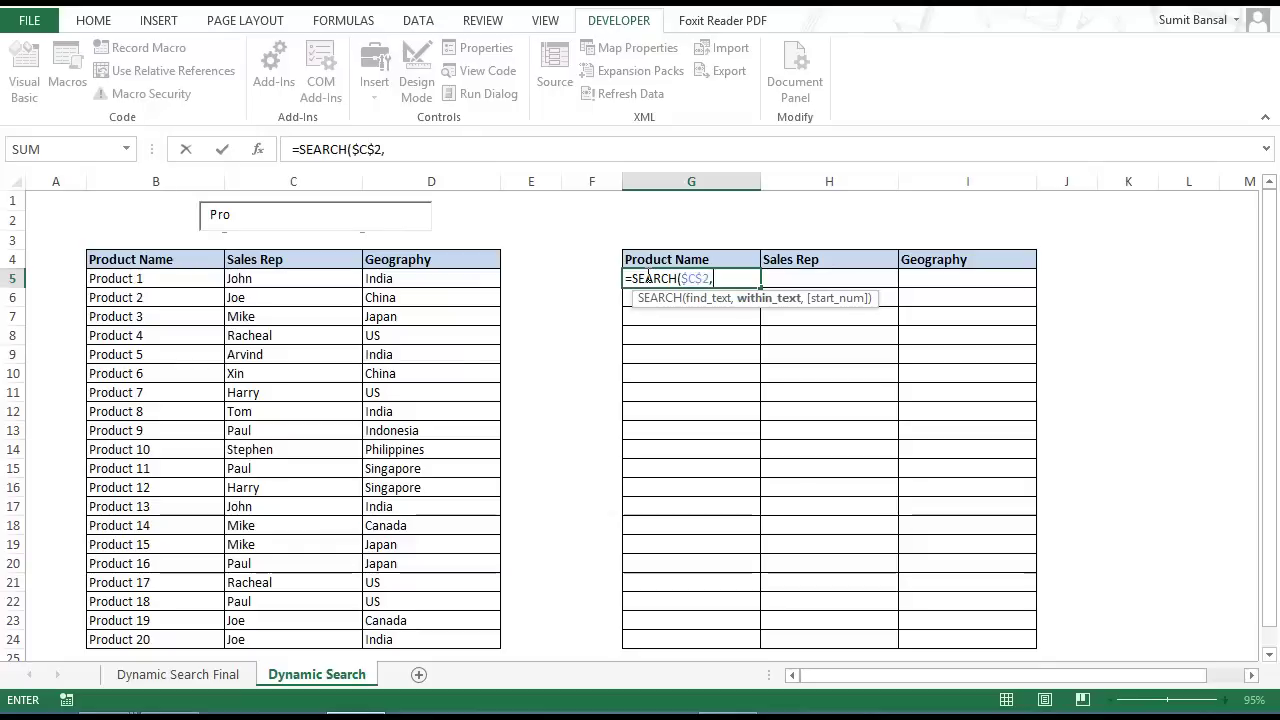
left_click(164, 281)
type(",")
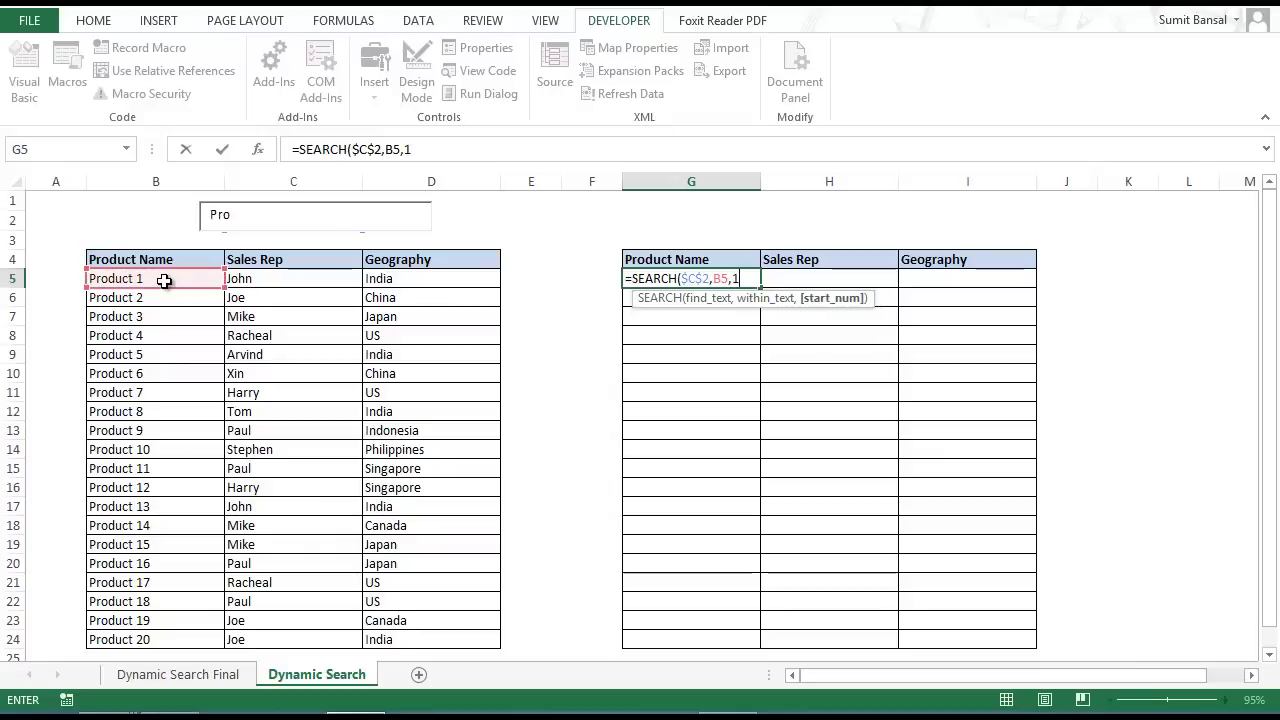
type("1)")
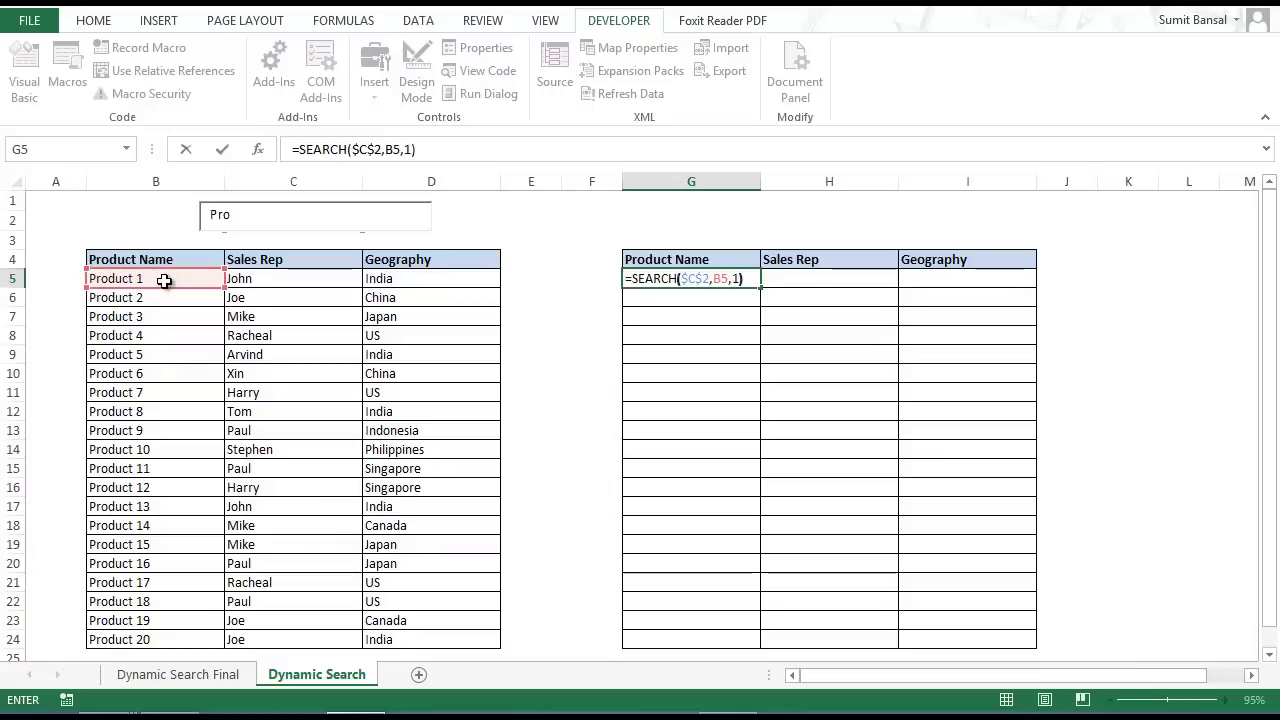
key("ctrl+Return")
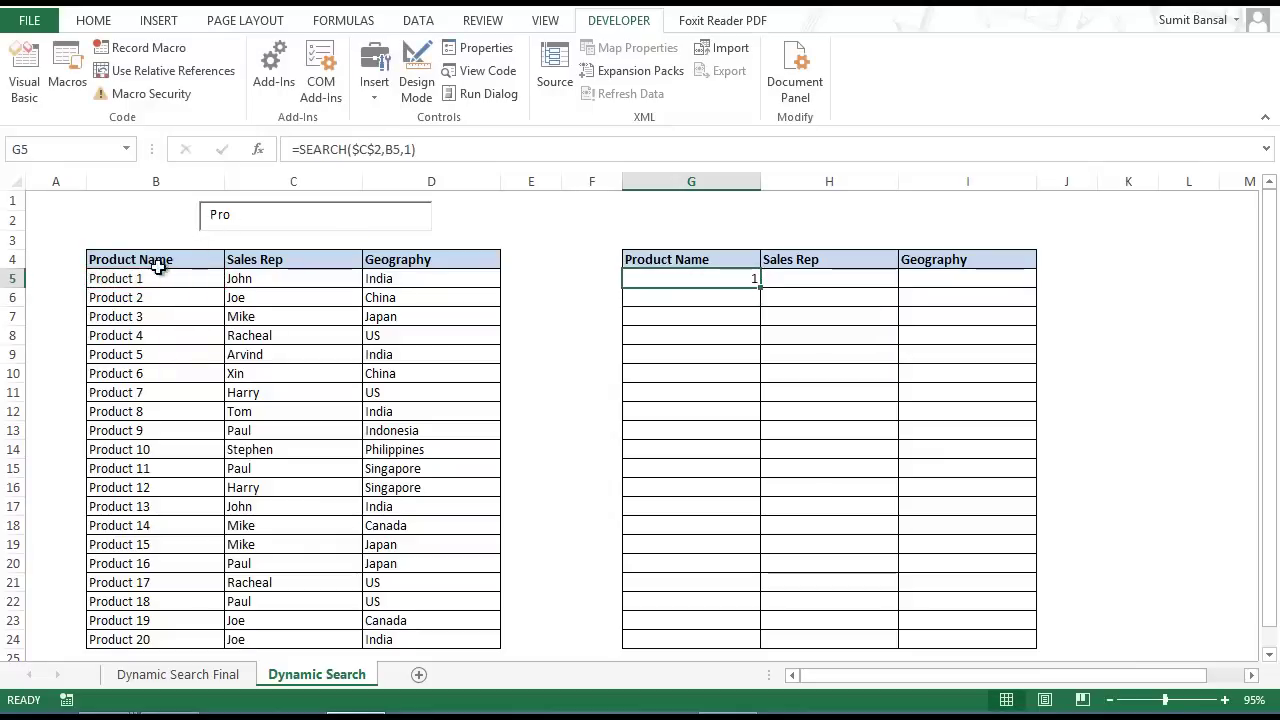
Search for Japan and wrap G5's formula in ISNUMBER
left_click(240, 224)
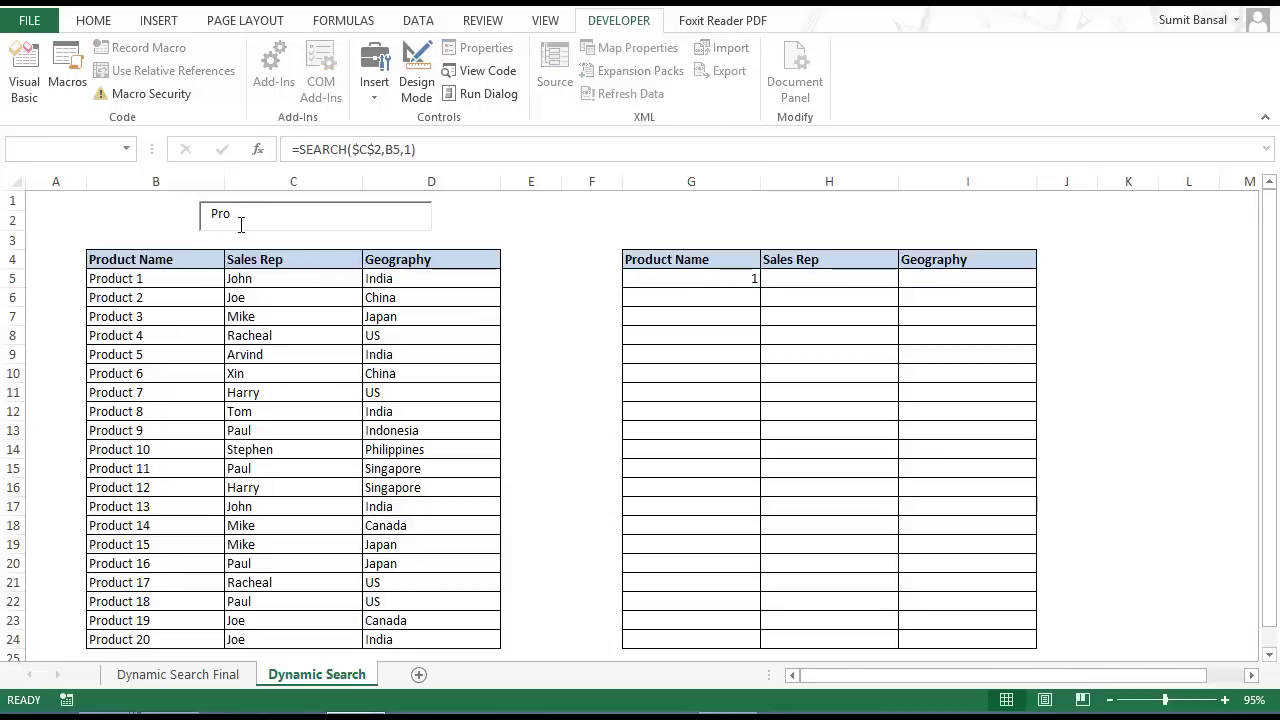
type("Japan")
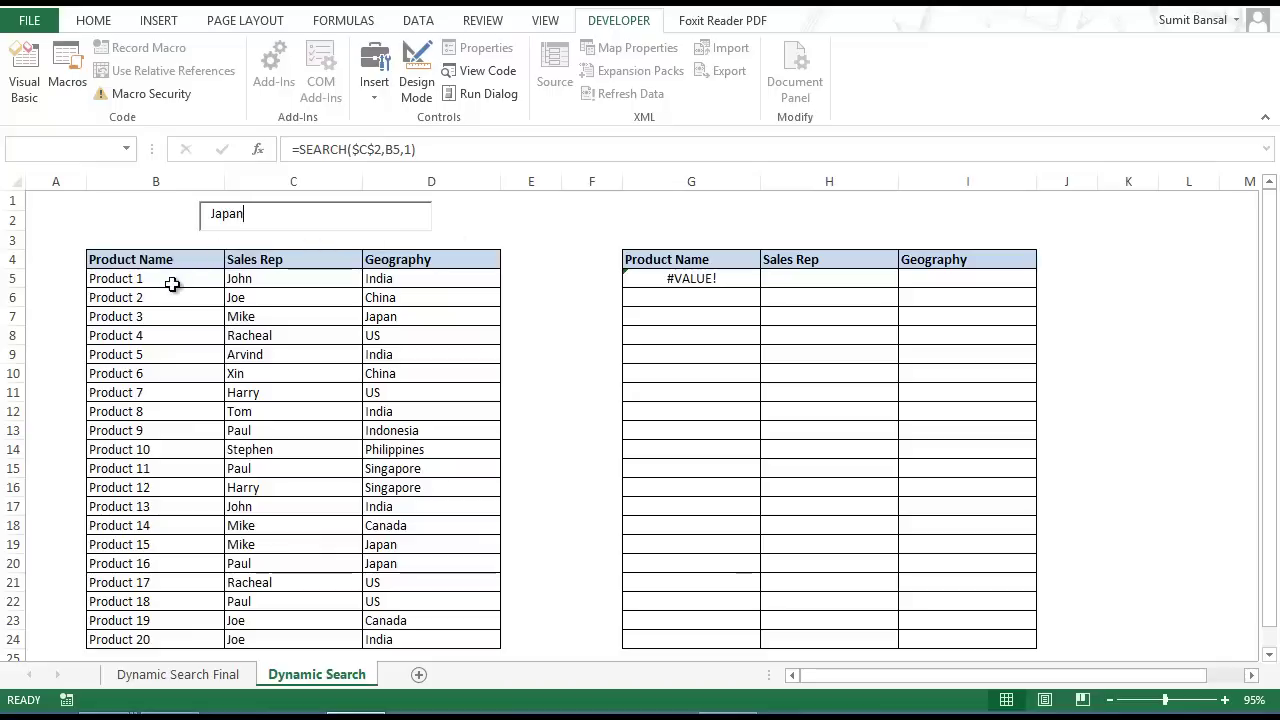
left_click(671, 280)
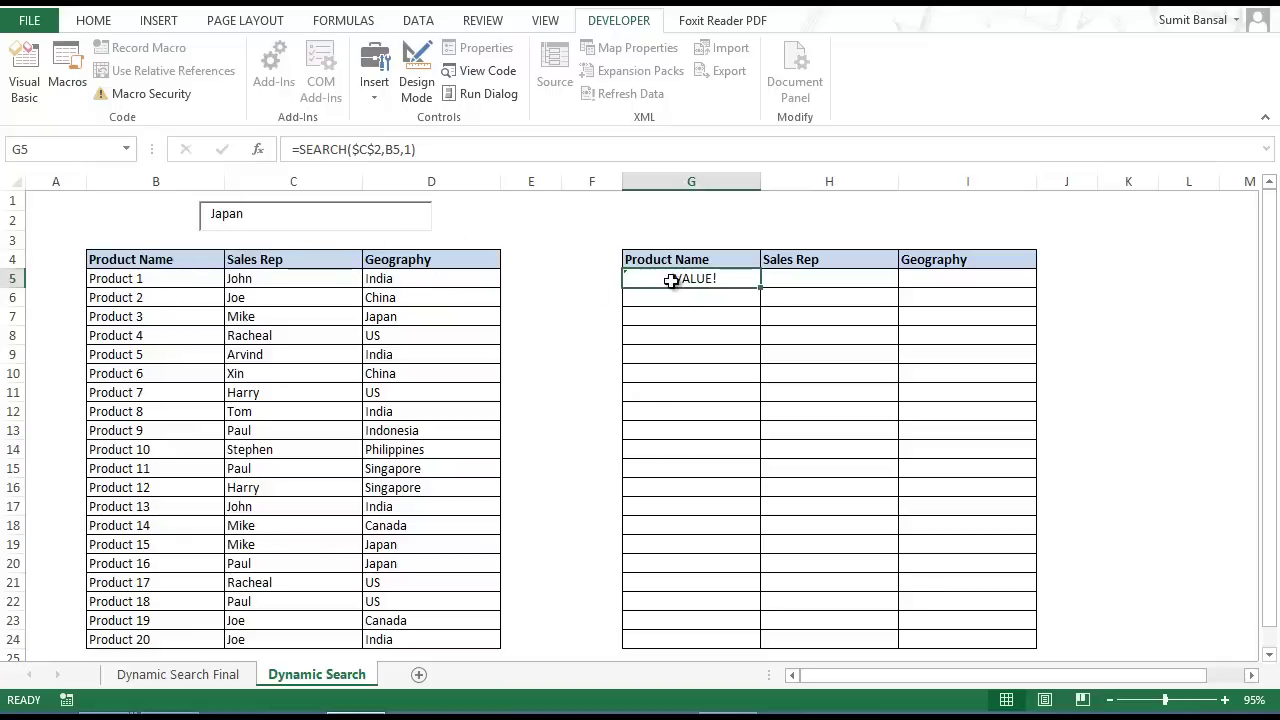
double_click(677, 284)
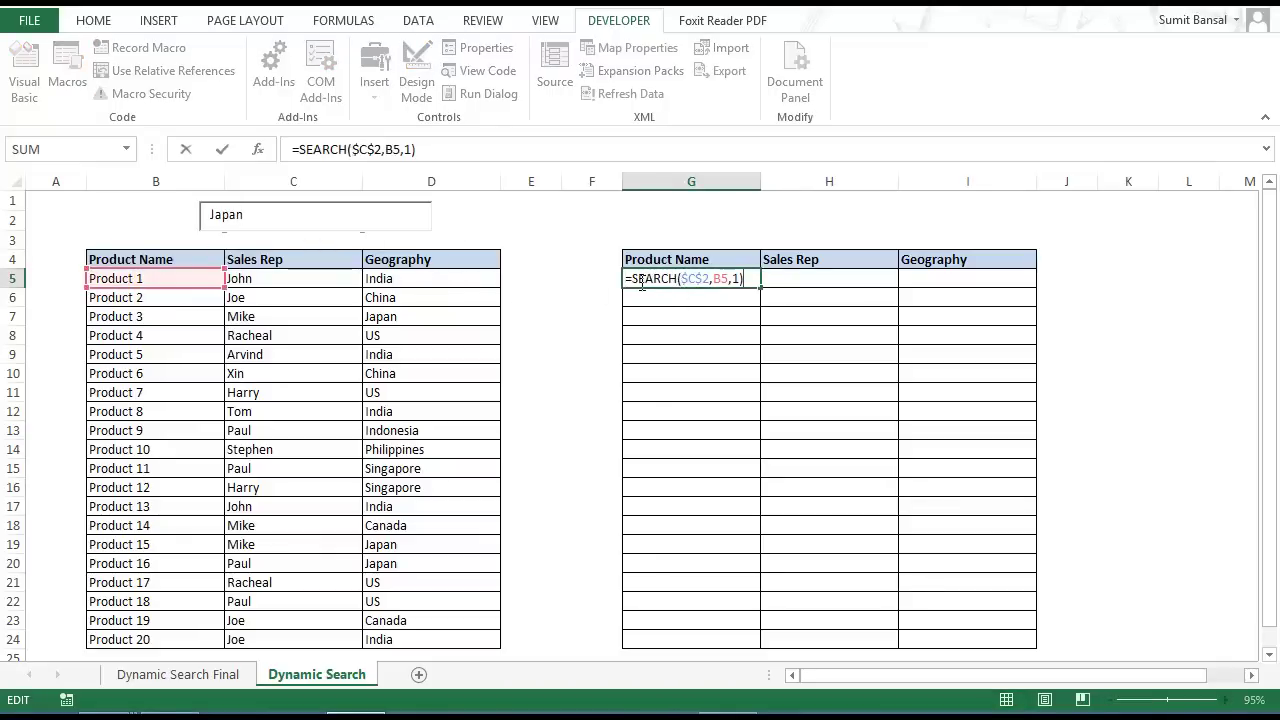
key("Home")
key("Right")
type("ISNUMBER(")
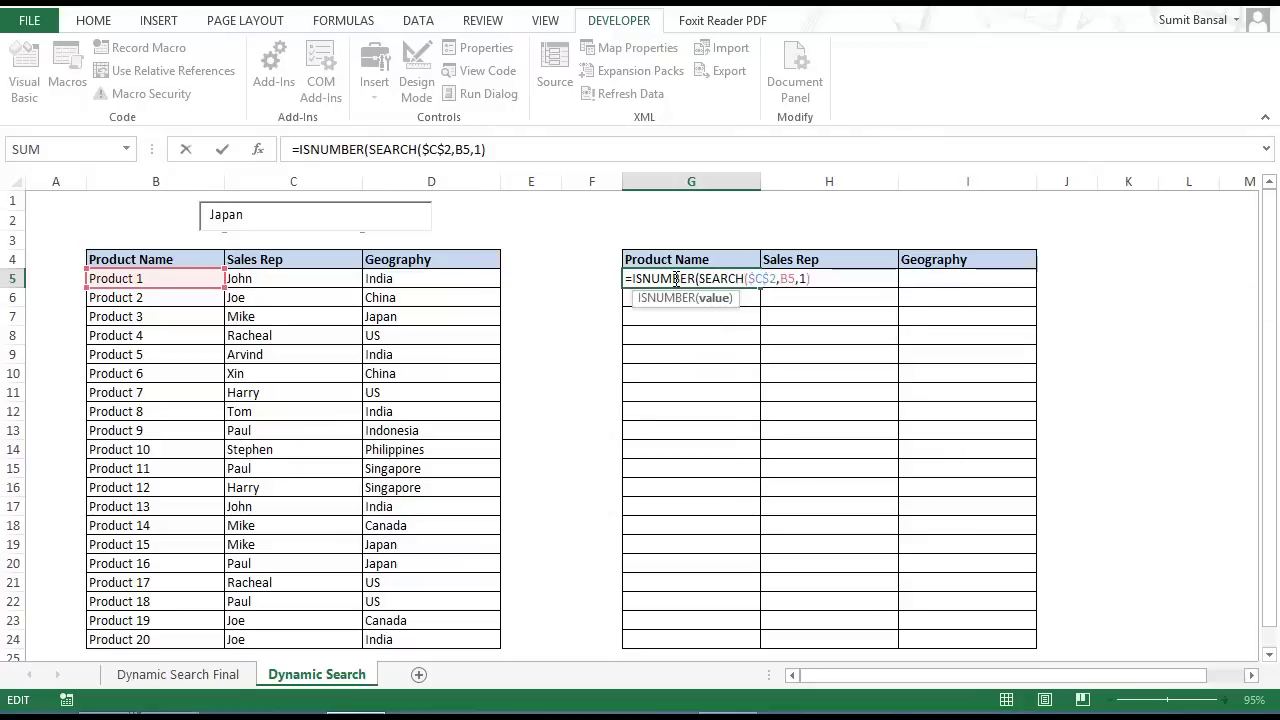
key("Right")
key("Right")
key("Right")
key("Right")
key("Right")
key("Right")
key("Right")
key("Right")
key("Right")
key("Right")
key("Right")
key("Right")
key("Right")
key("Right")
key("Right")
key("Right")
key("Right")
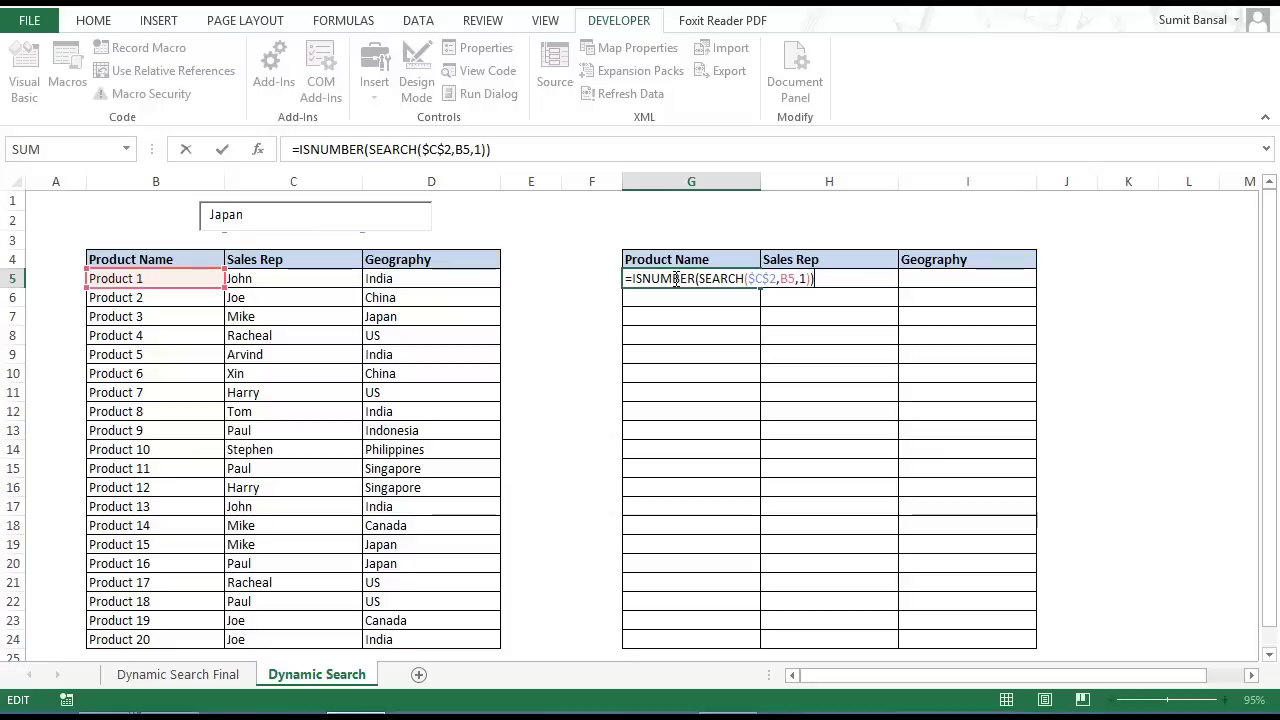
key("Return")
Change the search text from Japan to Pro and check G5's result
left_click(675, 279)
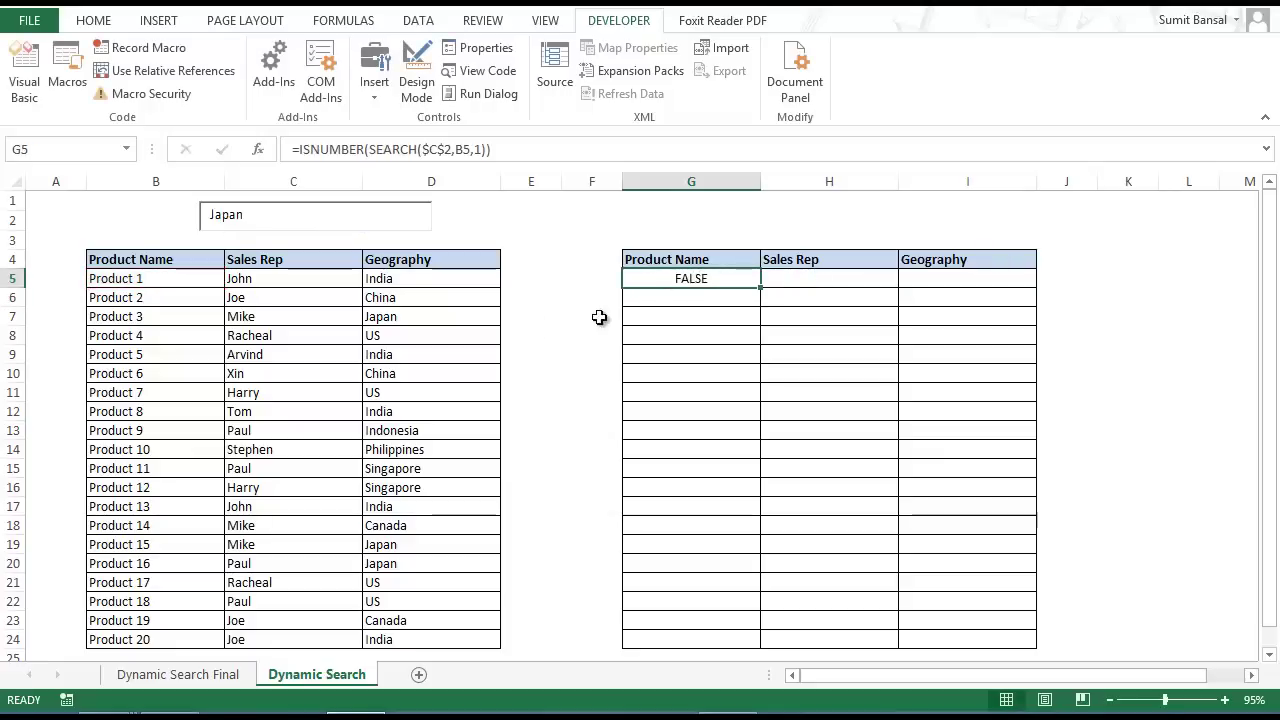
left_click(290, 219)
key("BackSpace")
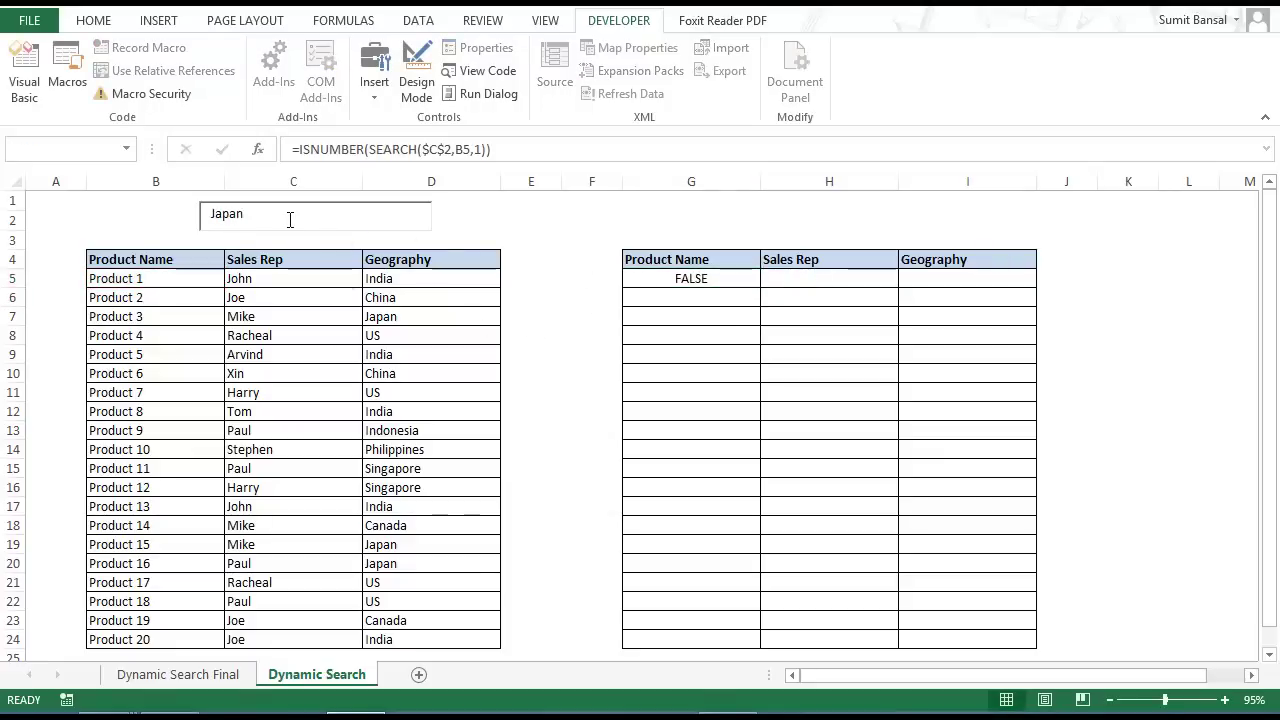
type("Pro")
left_click(733, 277)
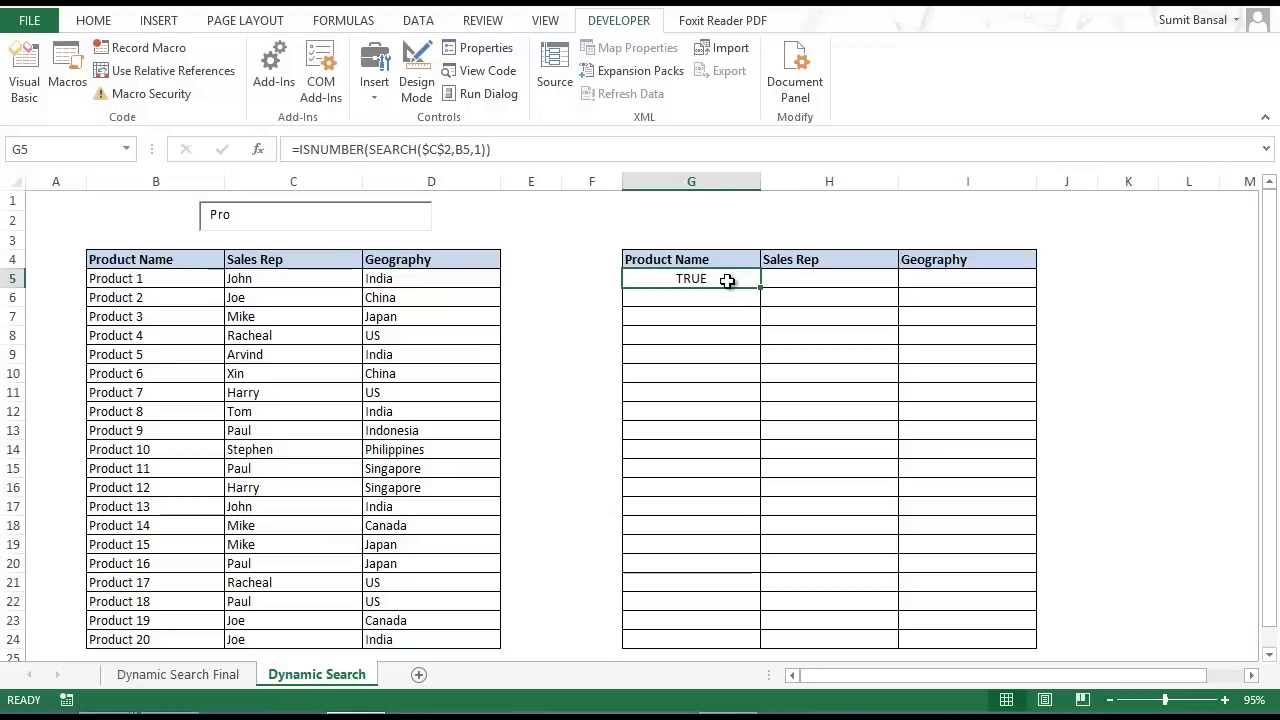
Clear the search box and change G5 to =AND($C$2<>"",ISNUMBER(SEARCH($C$2,B5,1)))
left_click(279, 216)
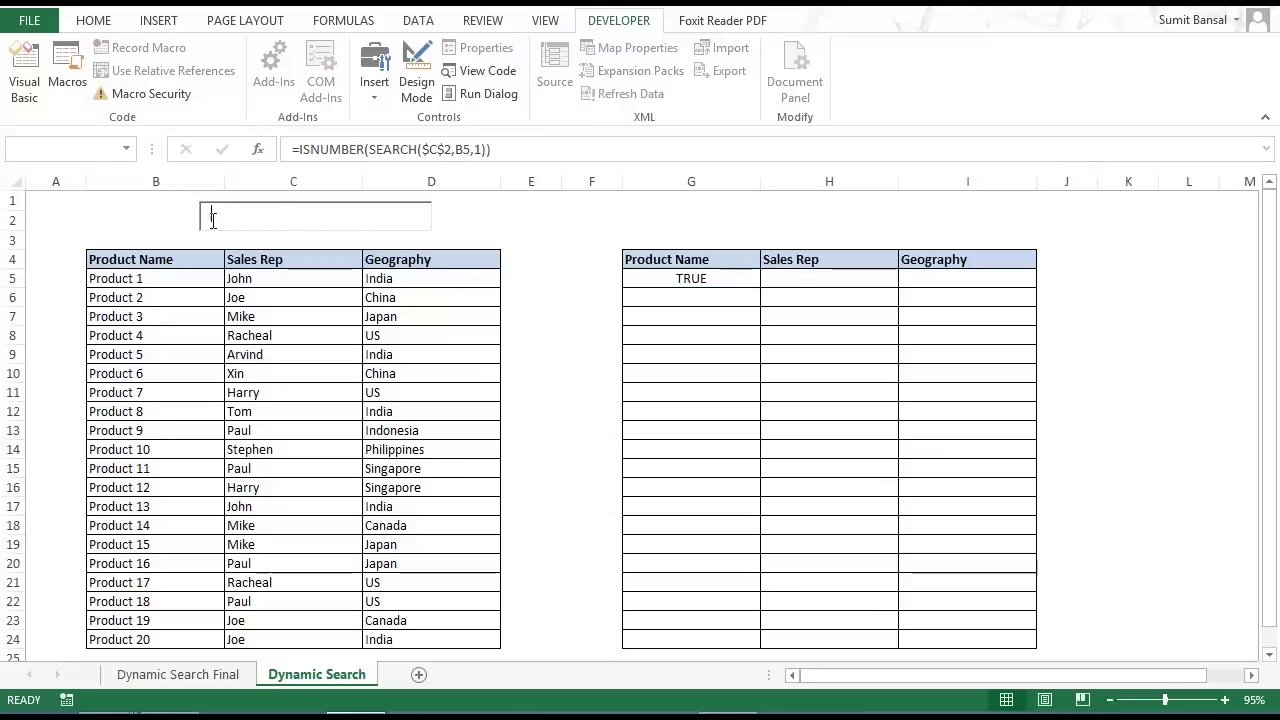
left_click(731, 280)
double_click(666, 285)
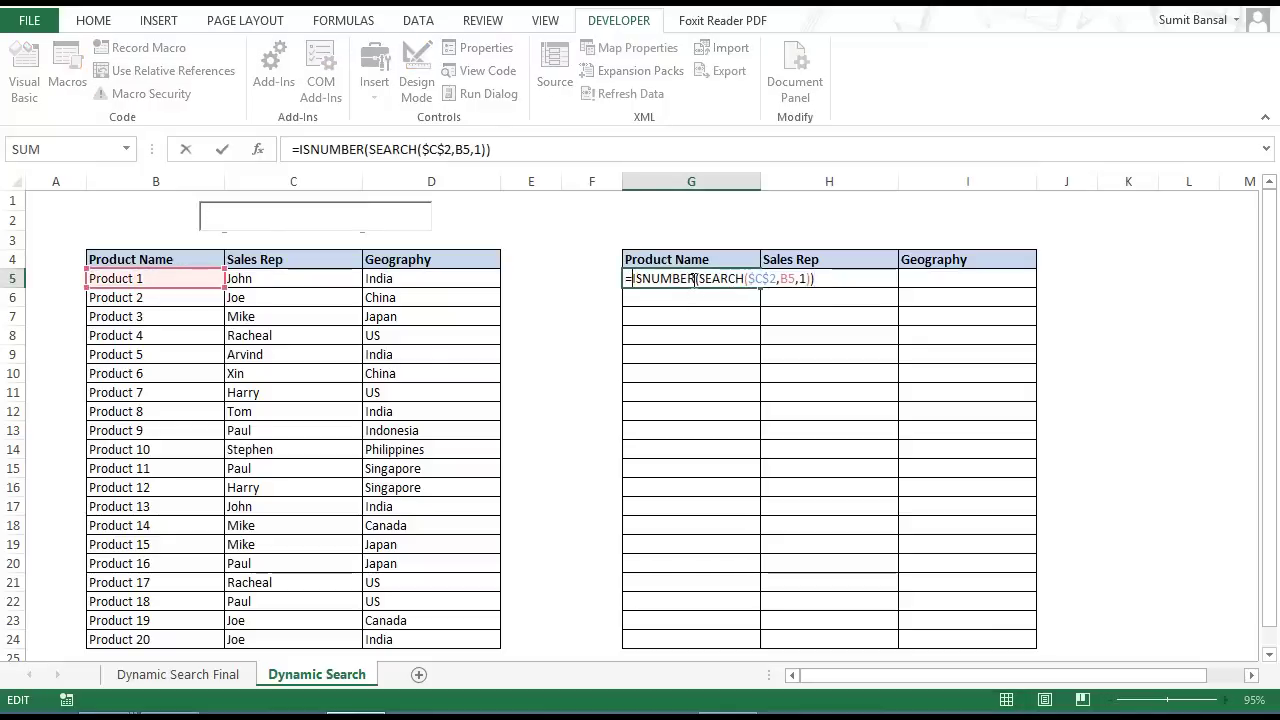
type("And(")
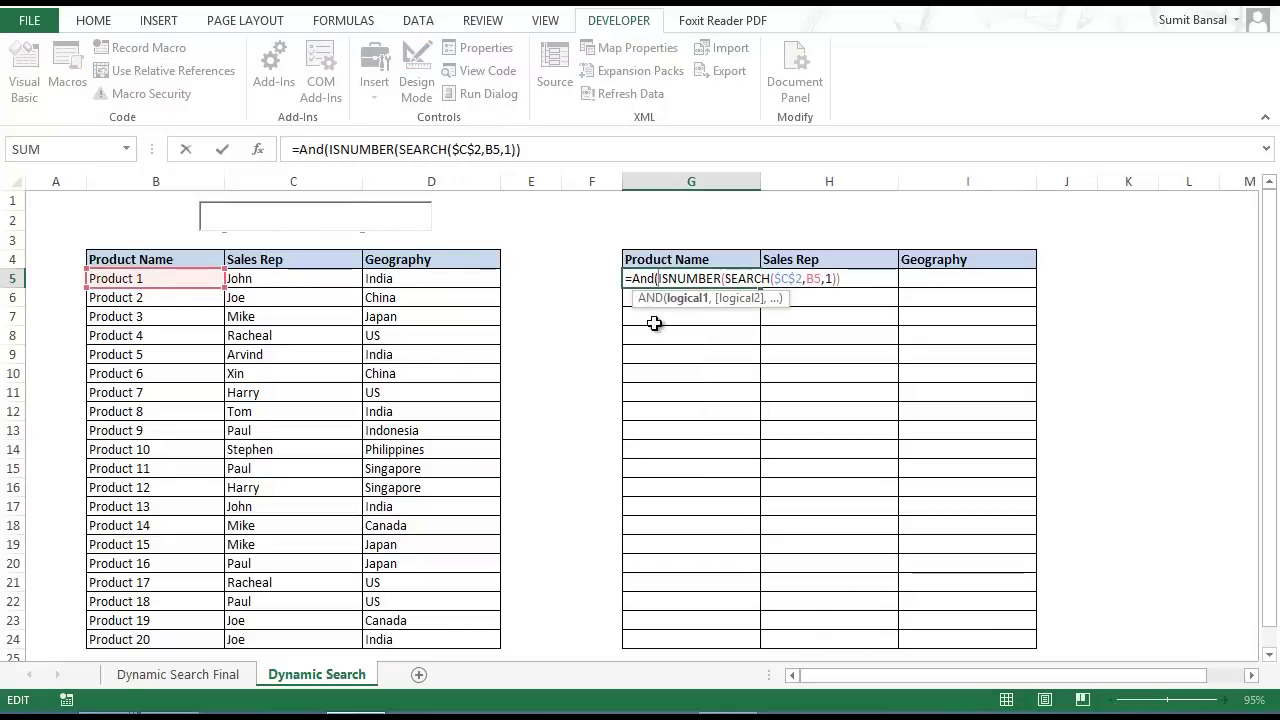
type("$C$")
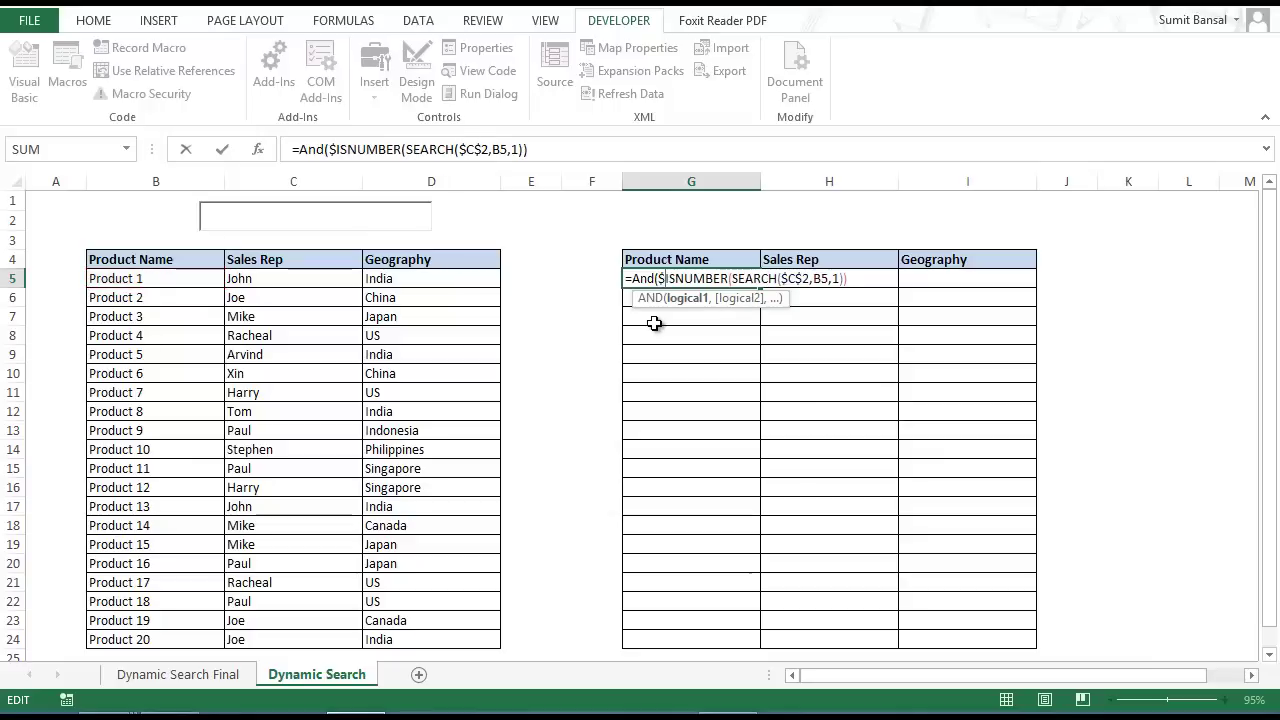
type("2<>\"\"")
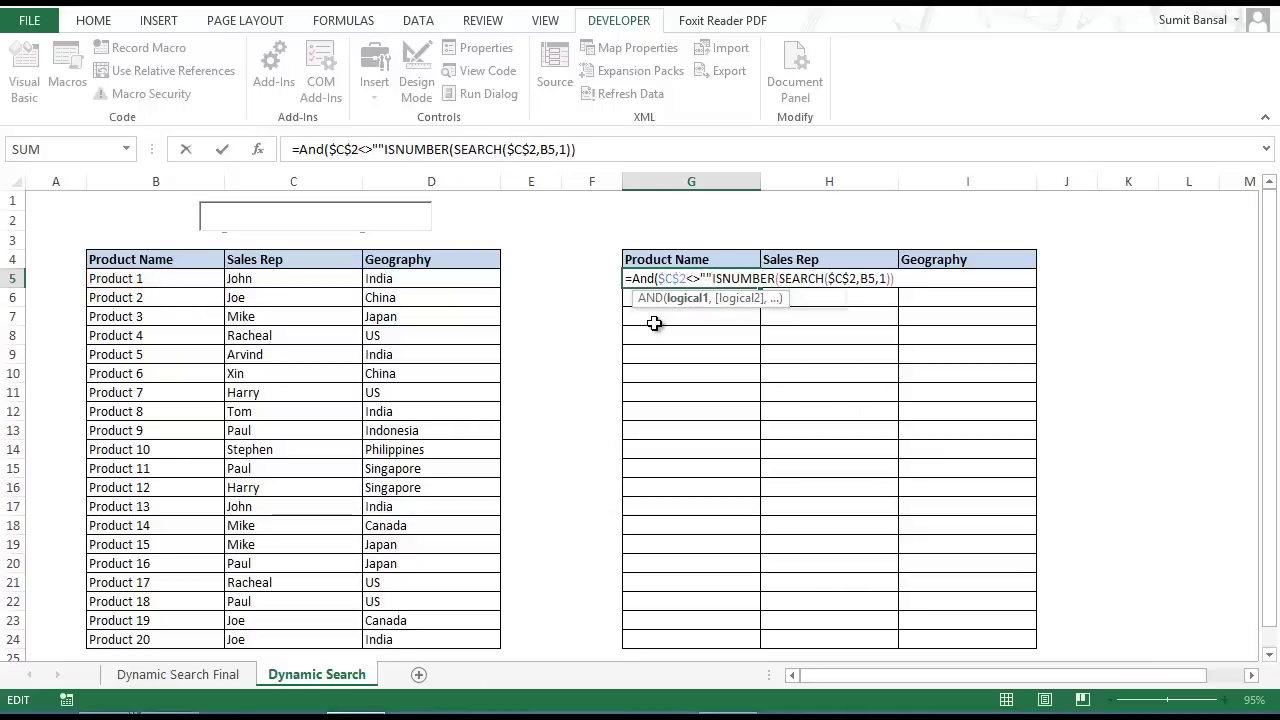
type(",")
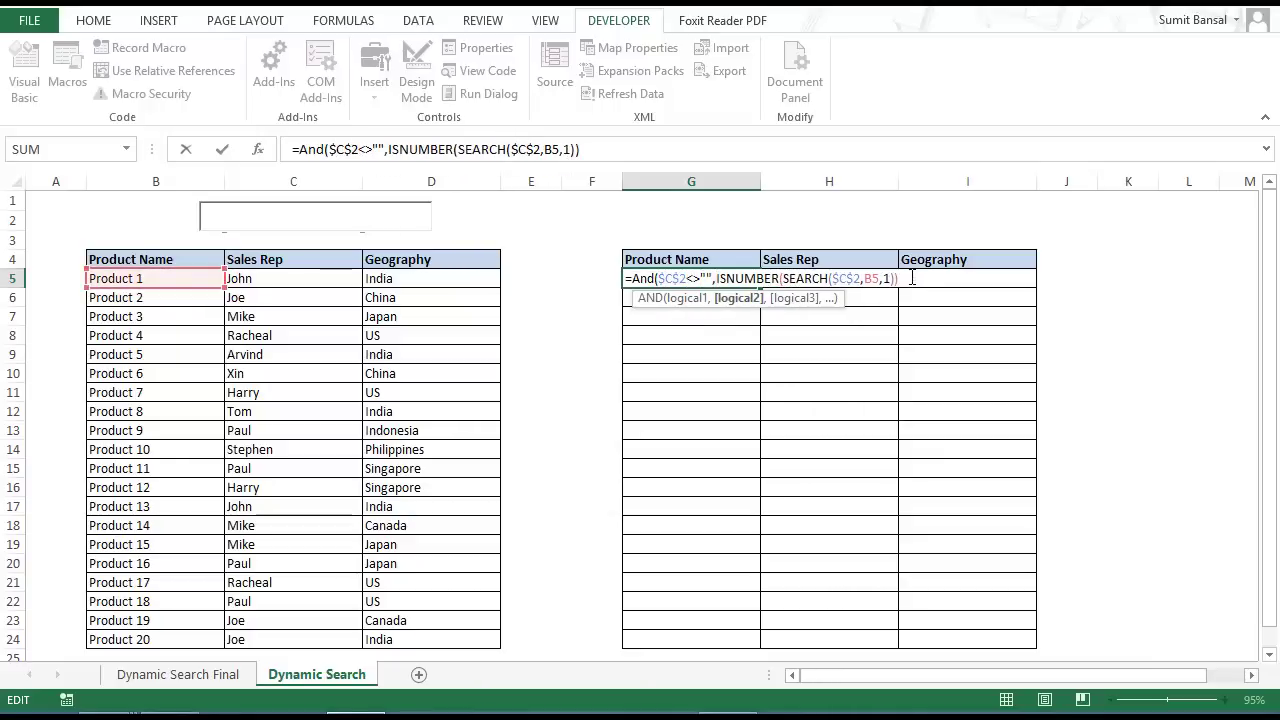
key("ctrl+Return")
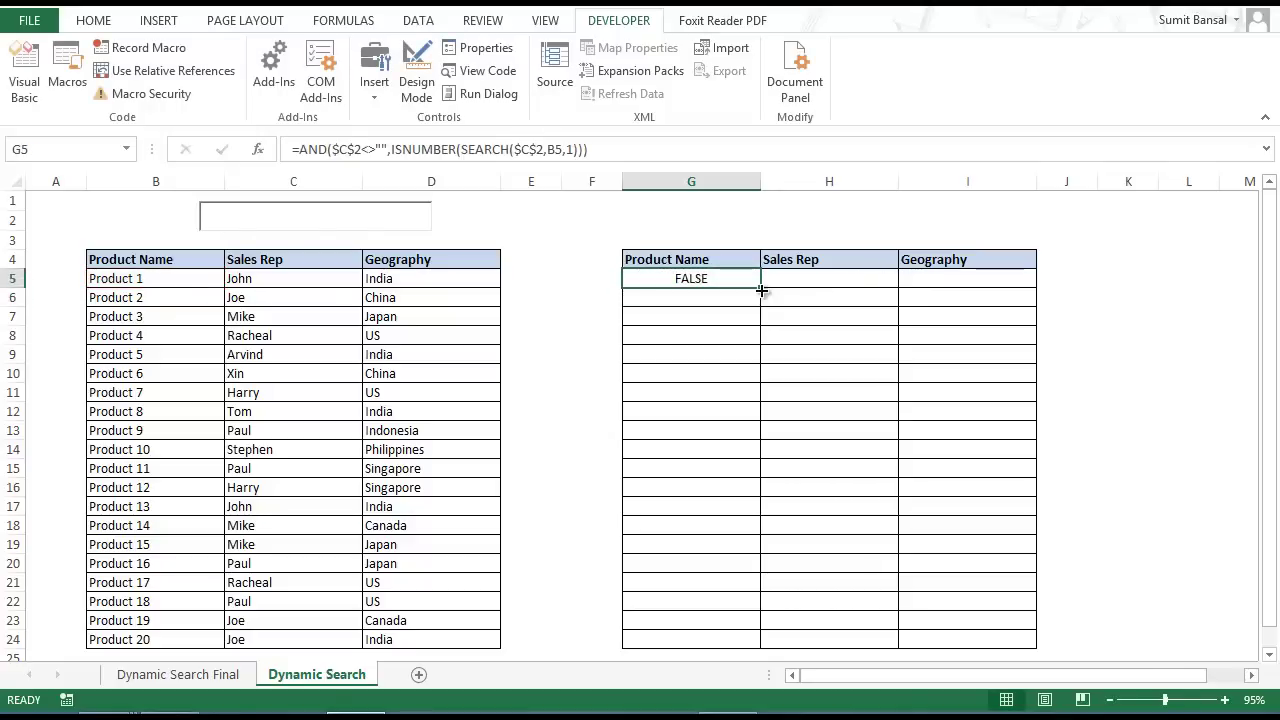
left_click_drag(760, 288, 995, 627)
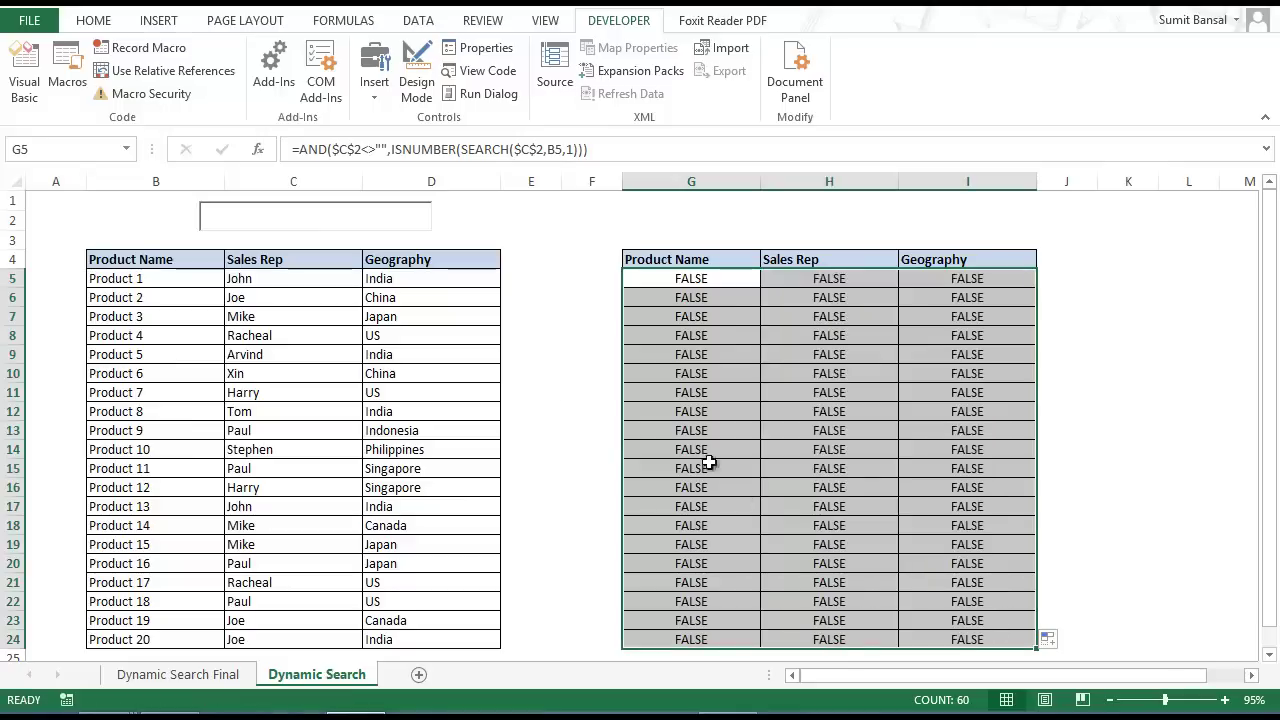
left_click(280, 226)
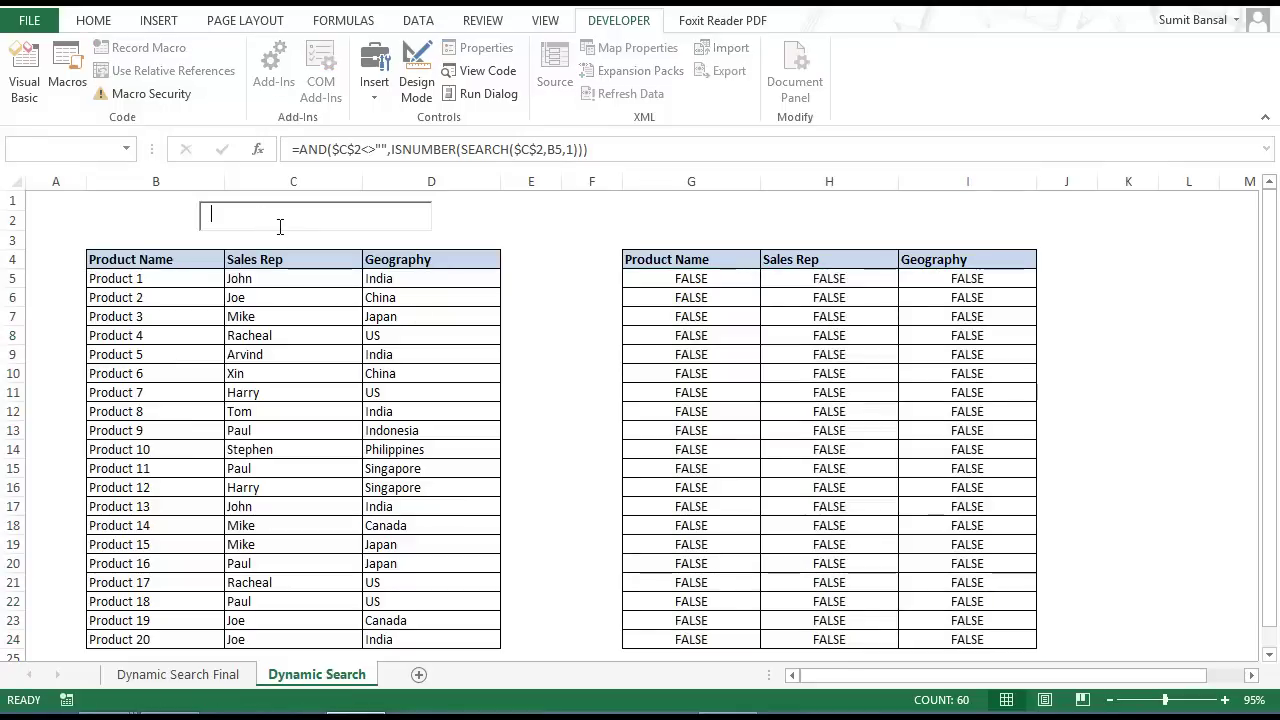
type("Japan")
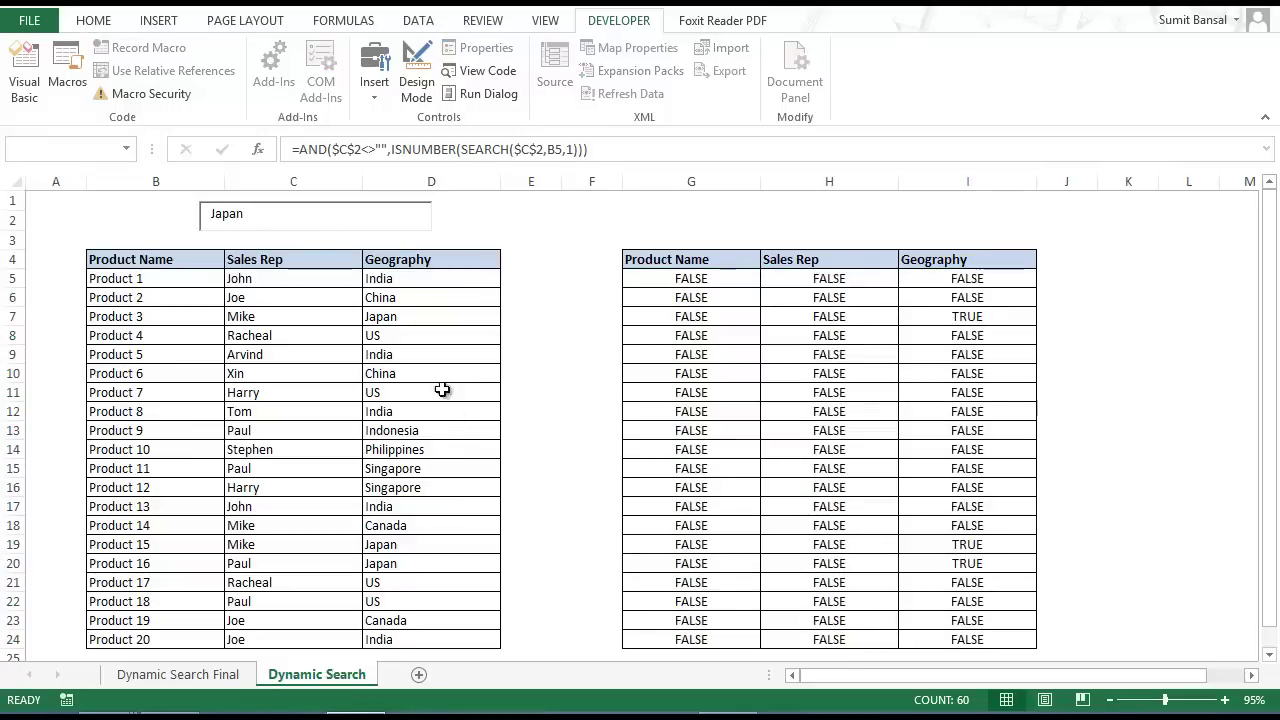
left_click(385, 318)
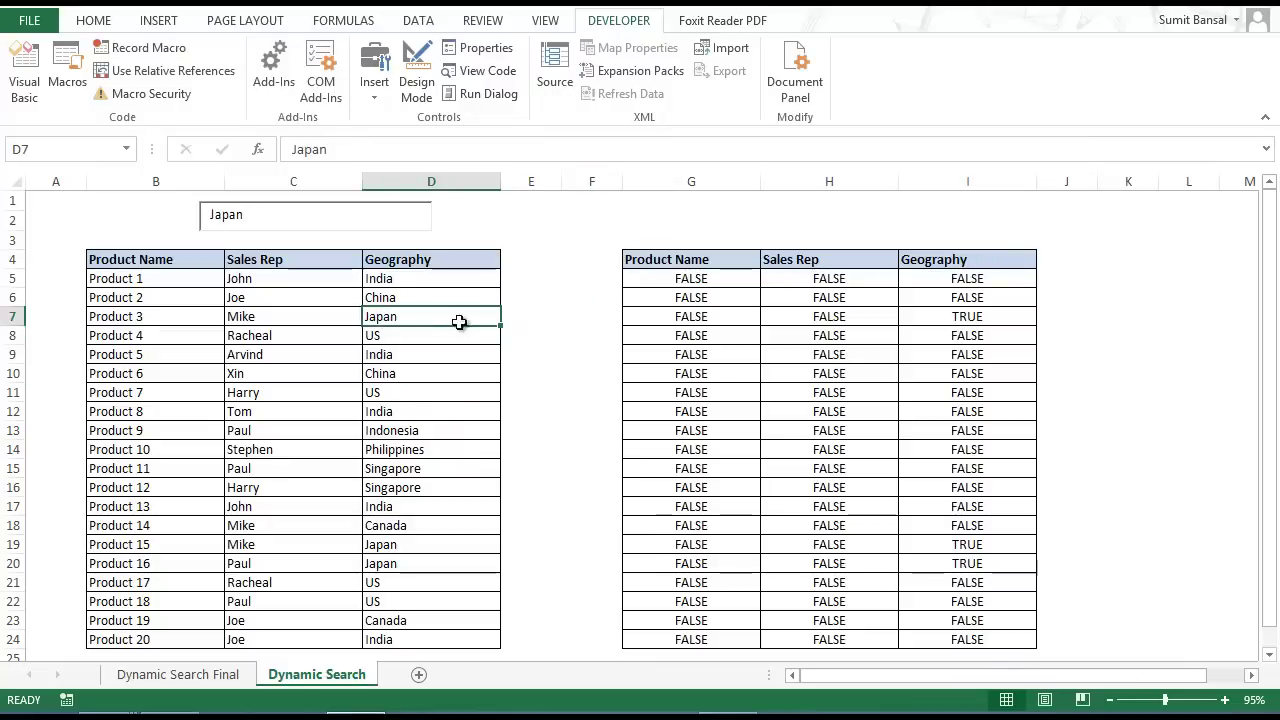
left_click(973, 318)
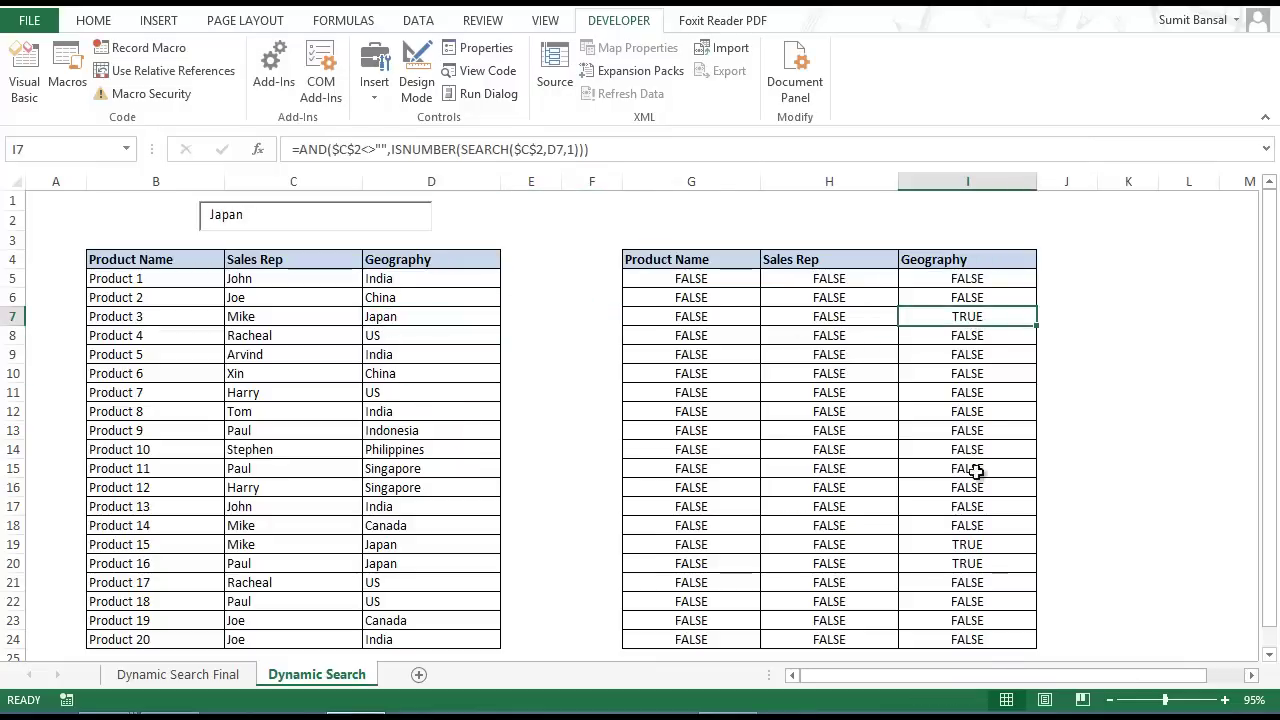
left_click(974, 564)
left_click(975, 546)
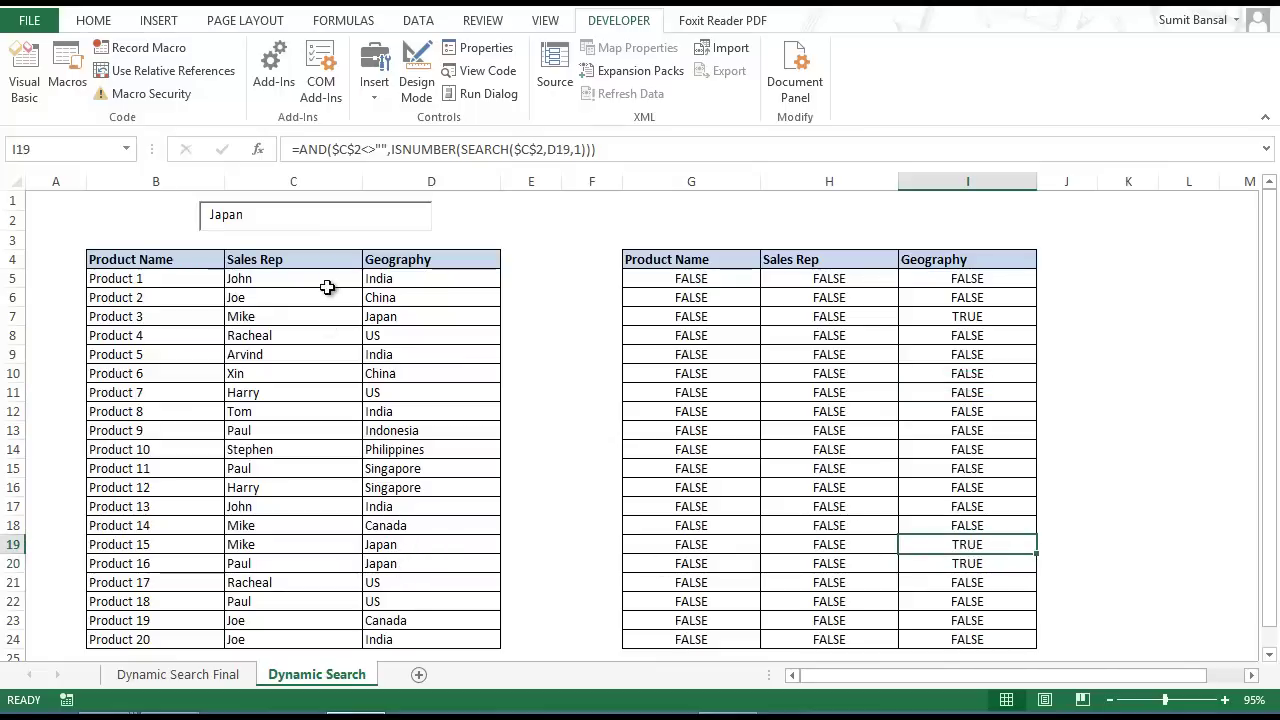
Select the full AND/ISNUMBER(SEARCH) formula text in G5, then leave the cell unchanged
left_click(702, 280)
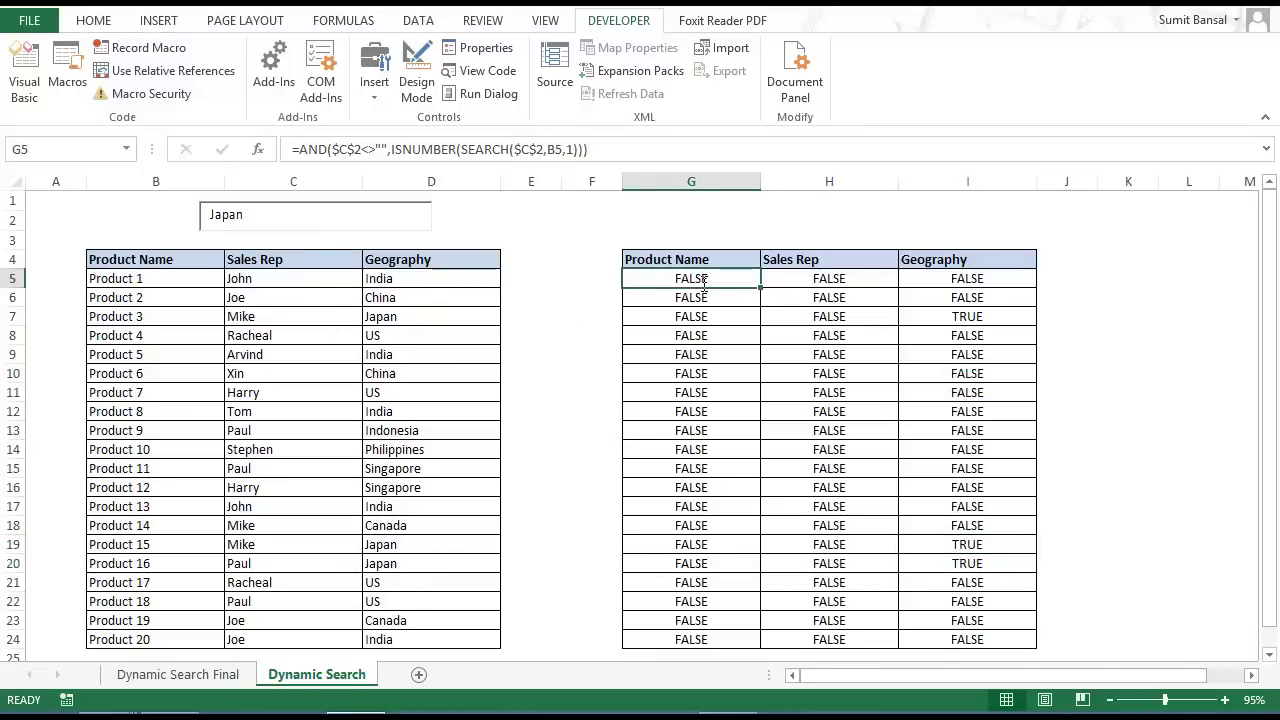
key("F2")
left_click_drag(906, 278, 608, 278)
key("ctrl+c")
key("Escape")
Add a formula-based conditional formatting rule to B5:D24 using the pasted formula and a gold fill
left_click_drag(177, 278, 420, 640)
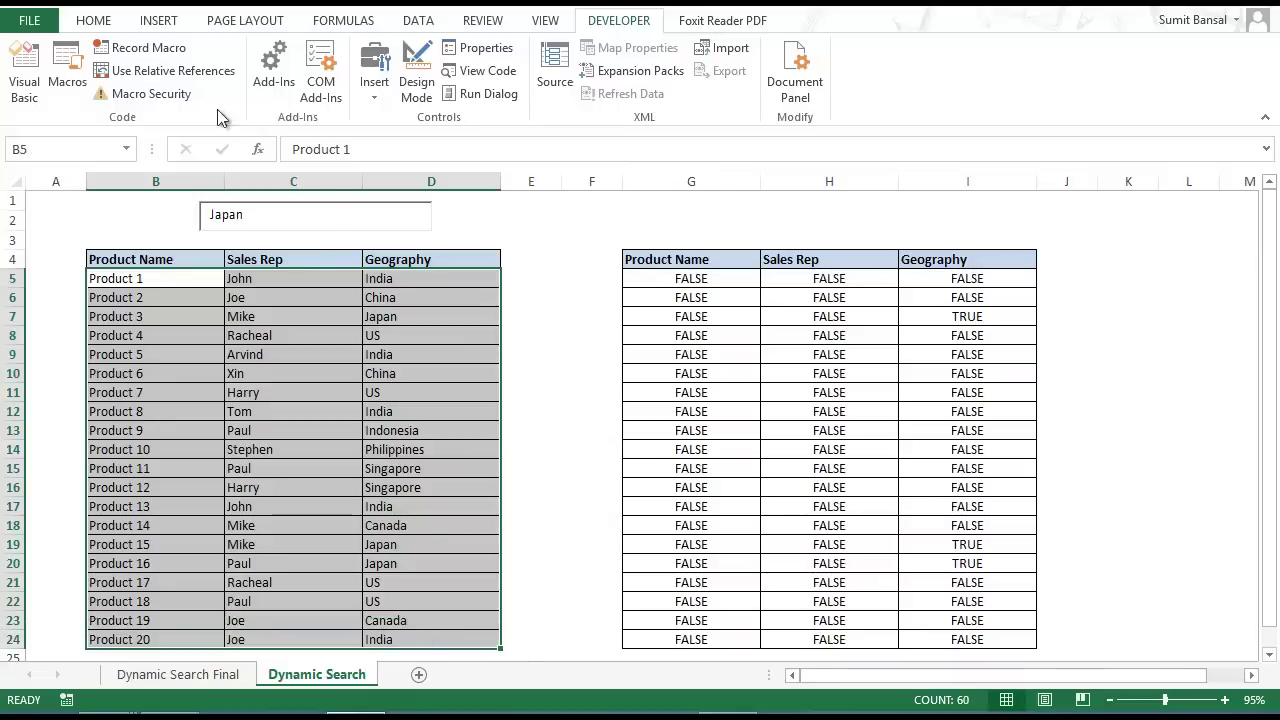
left_click(93, 20)
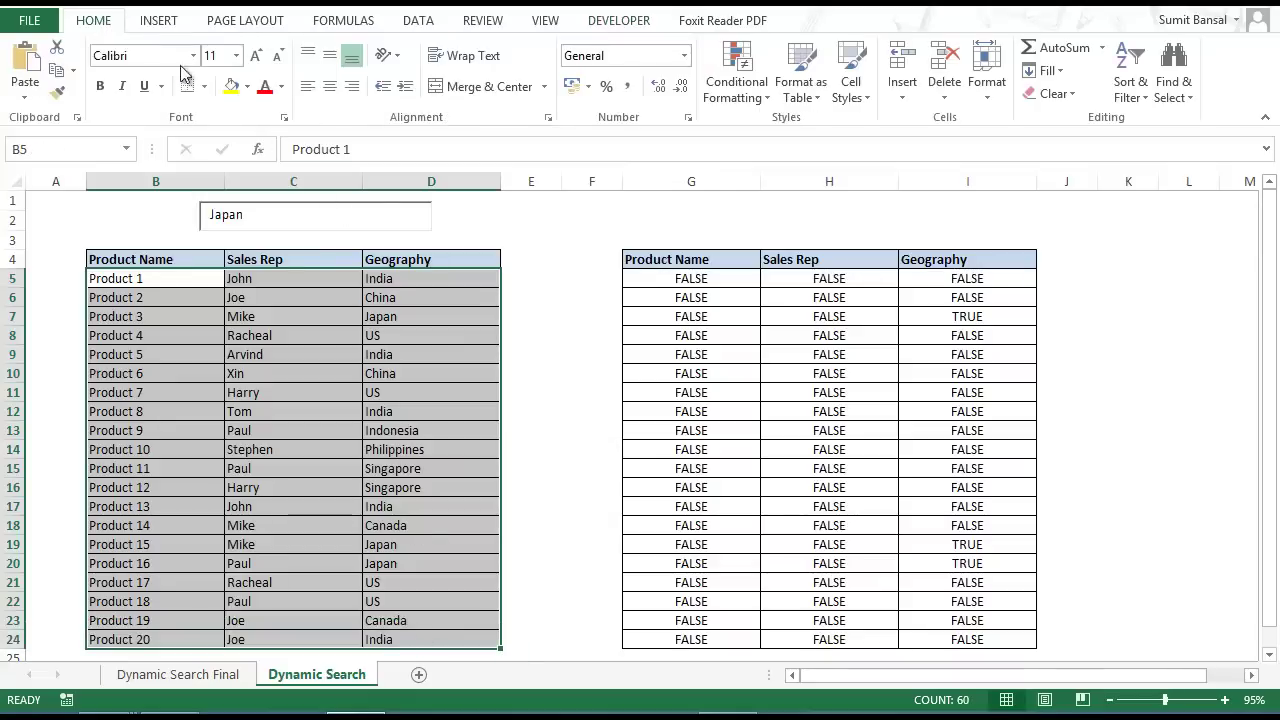
left_click(761, 95)
left_click(770, 343)
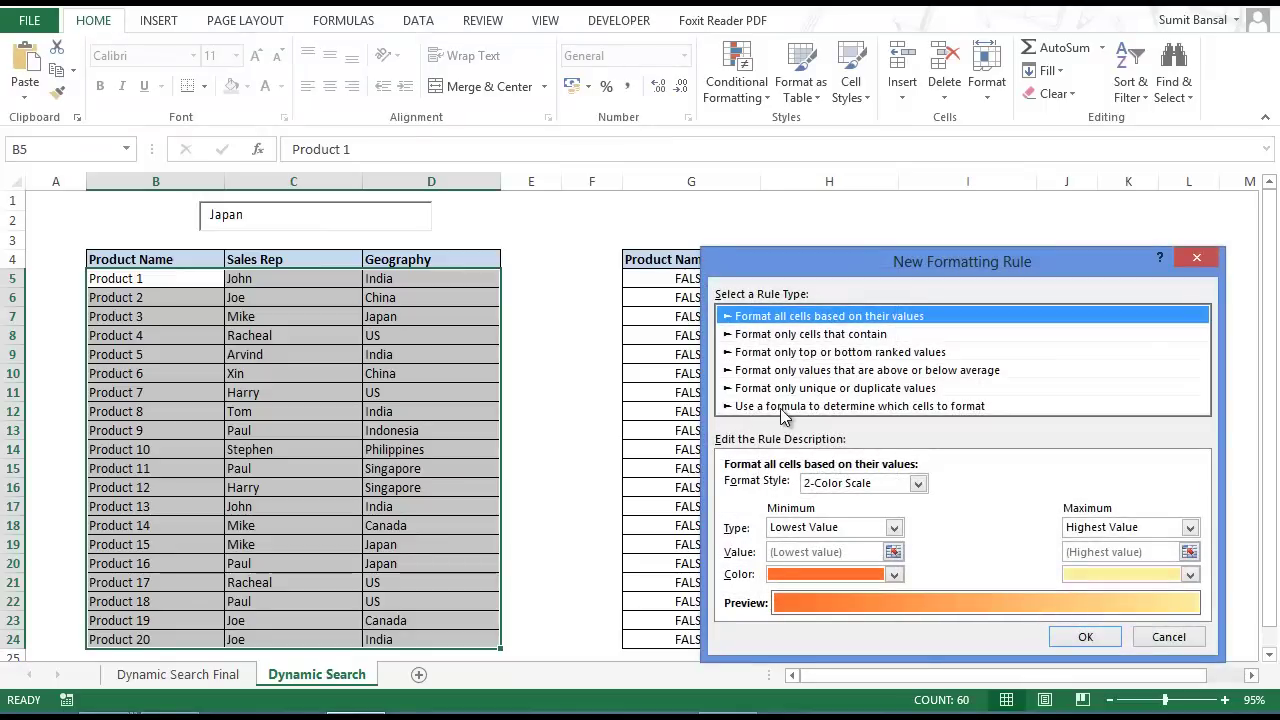
left_click(873, 406)
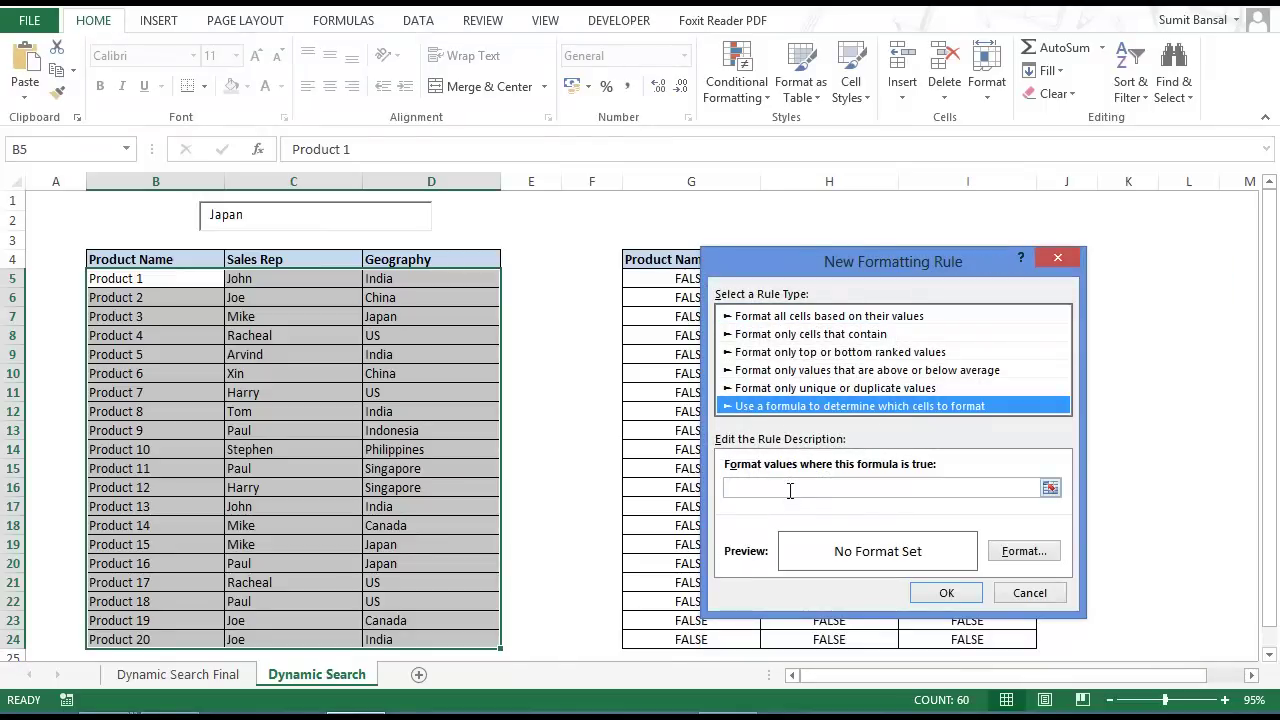
left_click(790, 490)
key("ctrl+v")
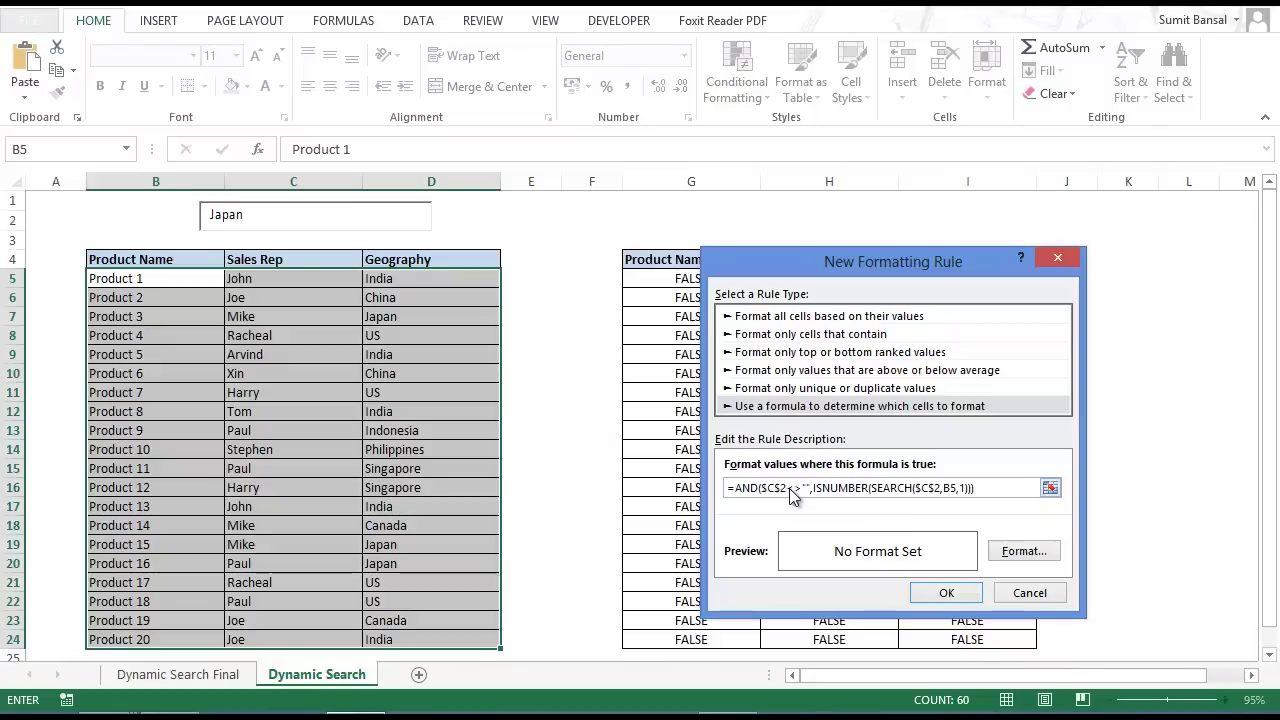
left_click(1028, 551)
left_click(772, 410)
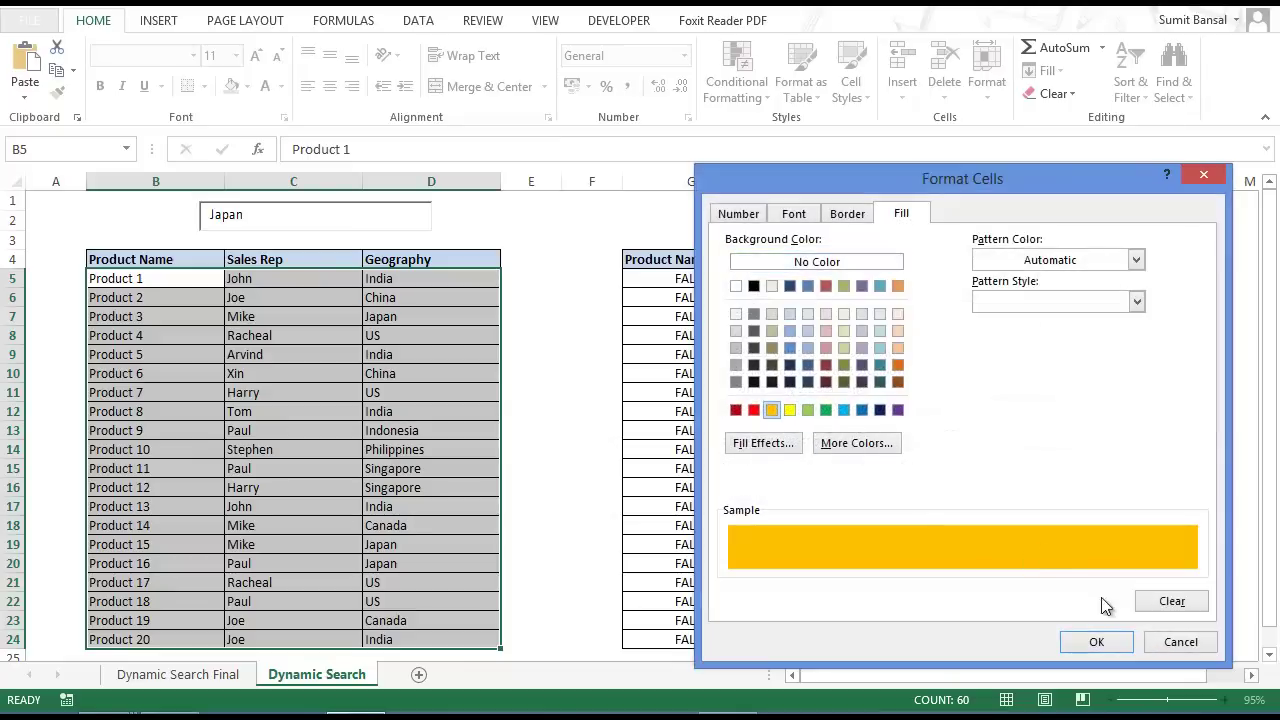
left_click(1097, 644)
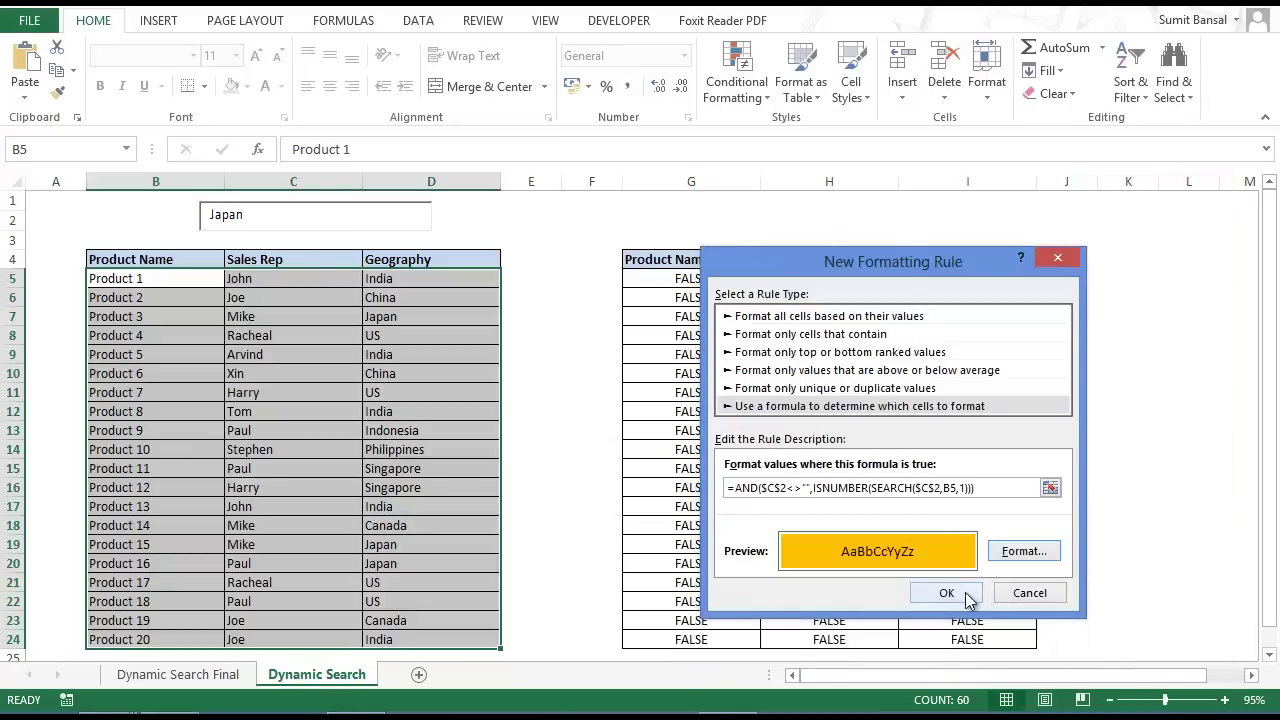
left_click(946, 593)
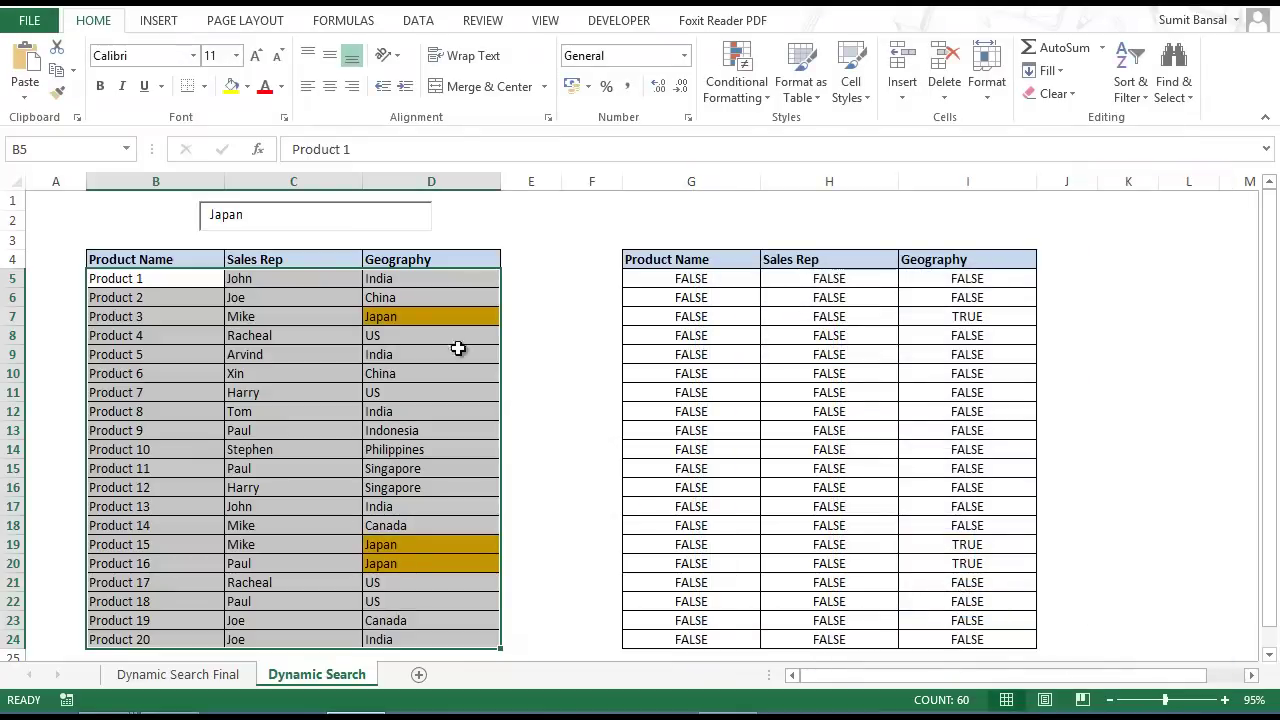
Replace the old search text with India
left_click(267, 213)
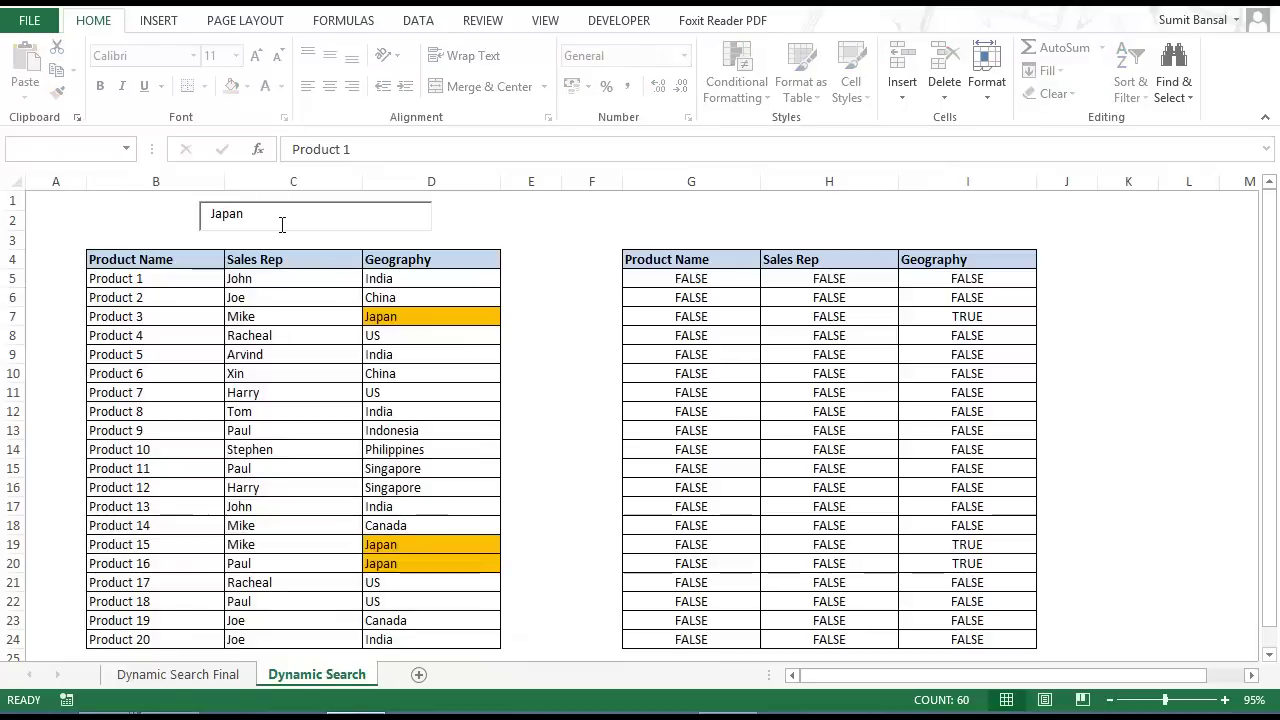
key("BackSpace")
key("BackSpace")
key("BackSpace")
type("I")
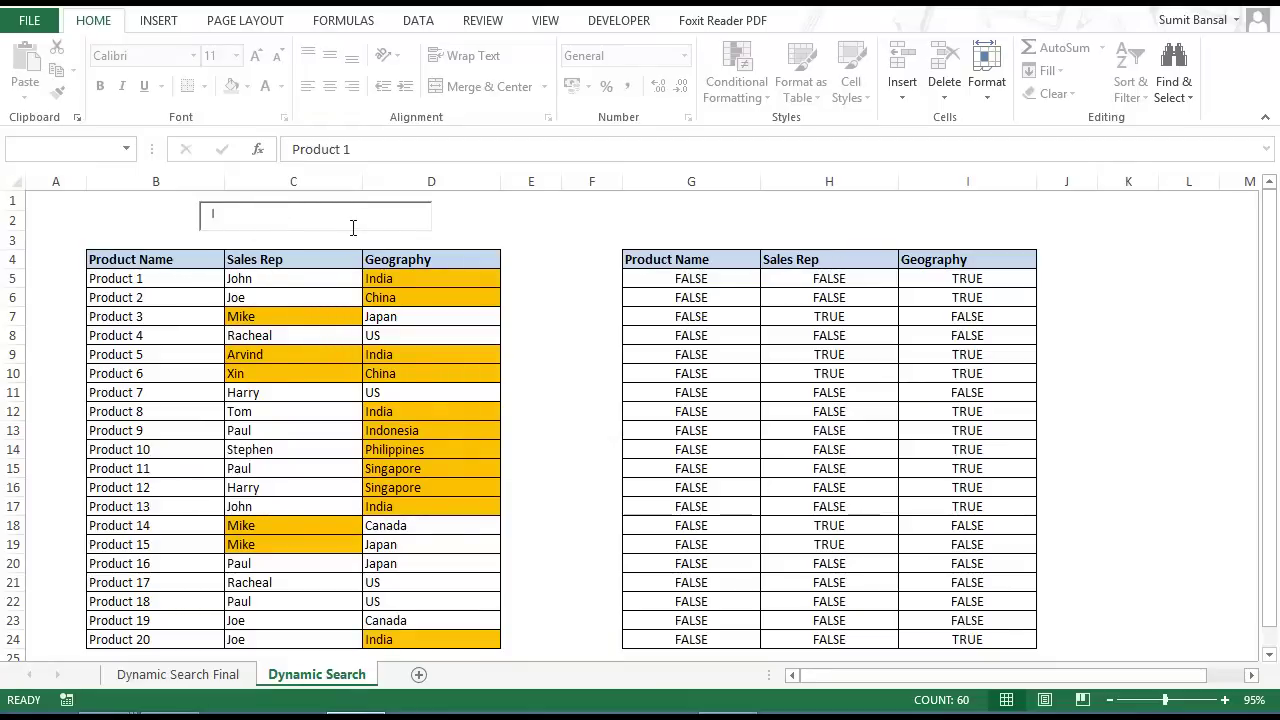
type("ndia")
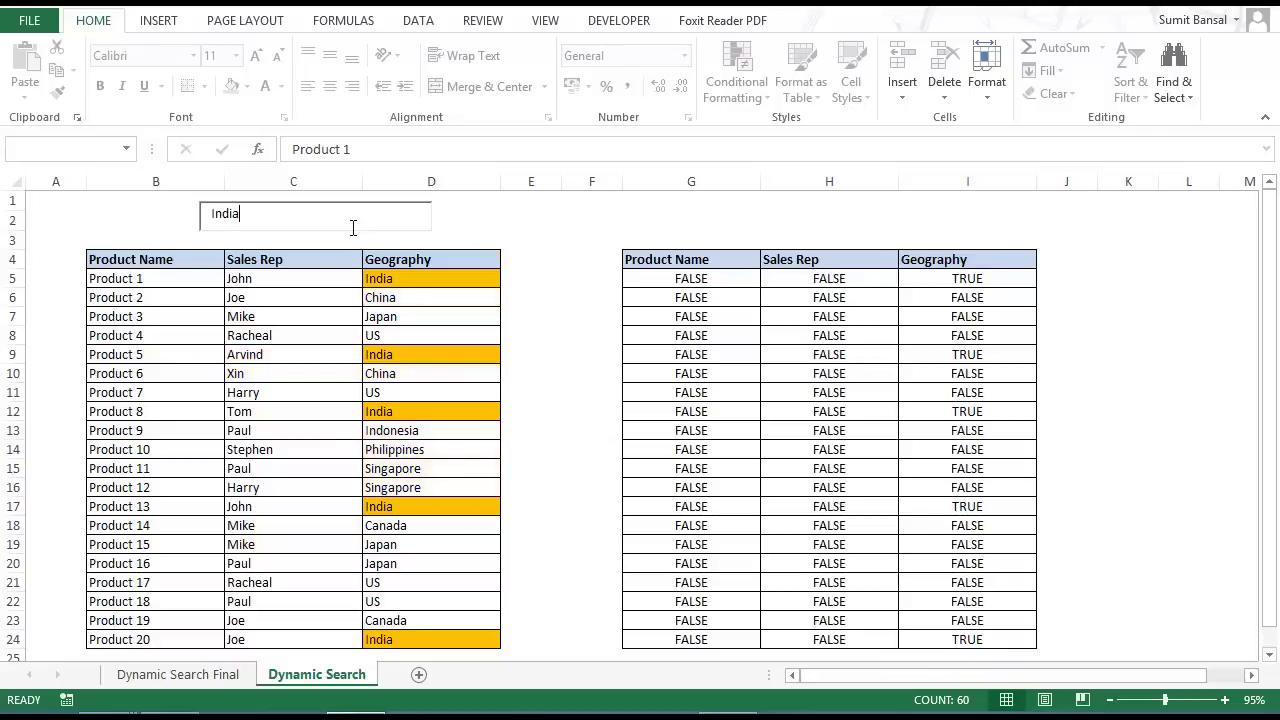
Change the search text to US so the four US cells highlight, then select helper cells G5:I24
key("BackSpace")
key("BackSpace")
key("BackSpace")
key("BackSpace")
key("BackSpace")
type("US")
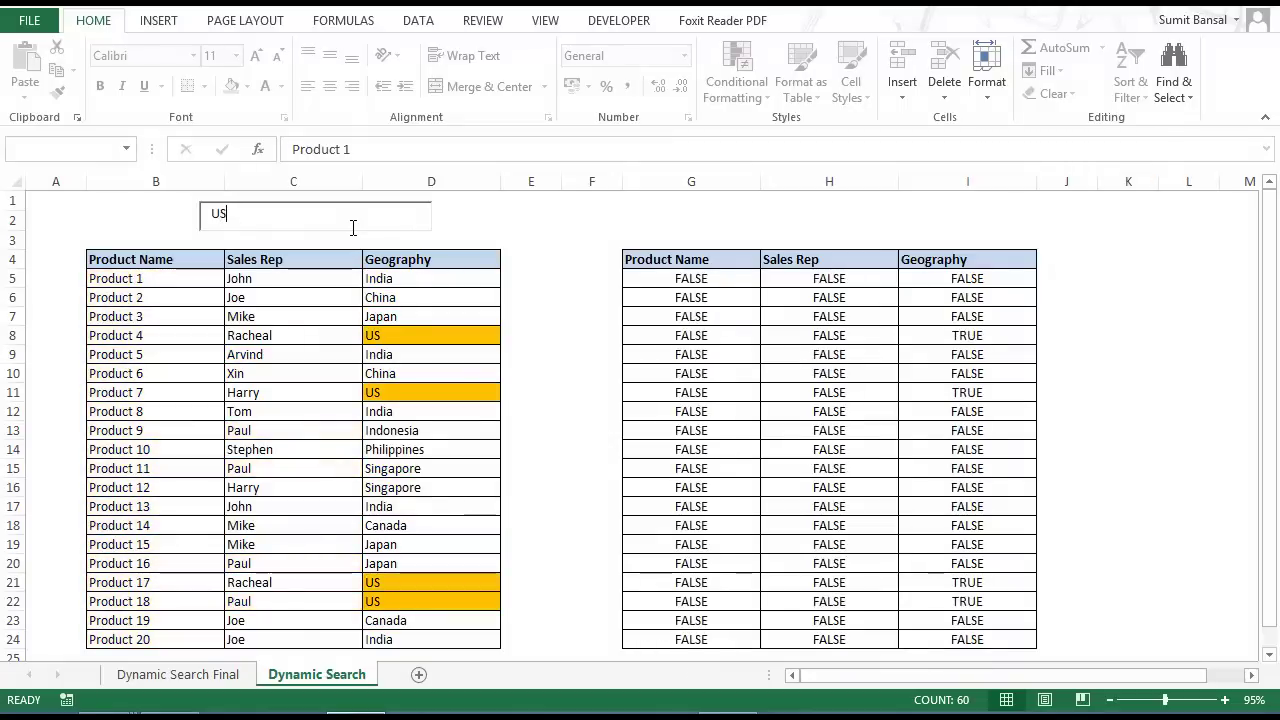
left_click(63, 249)
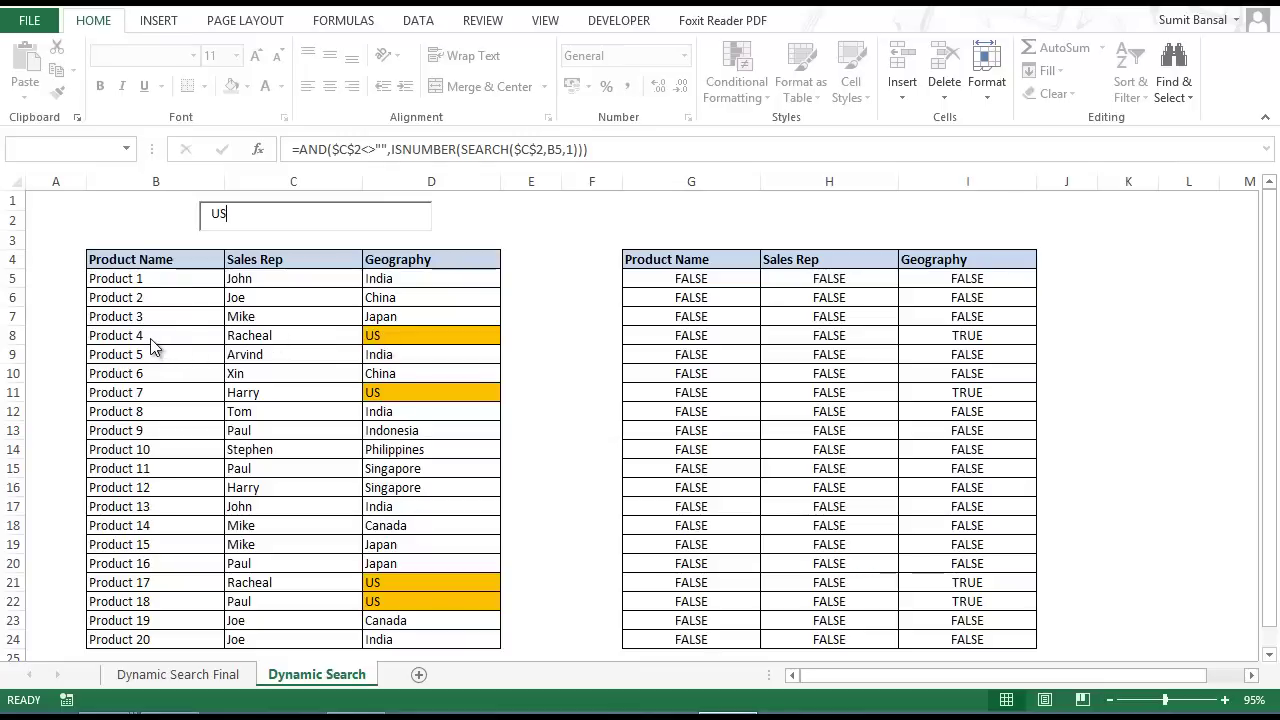
left_click_drag(187, 392, 400, 390)
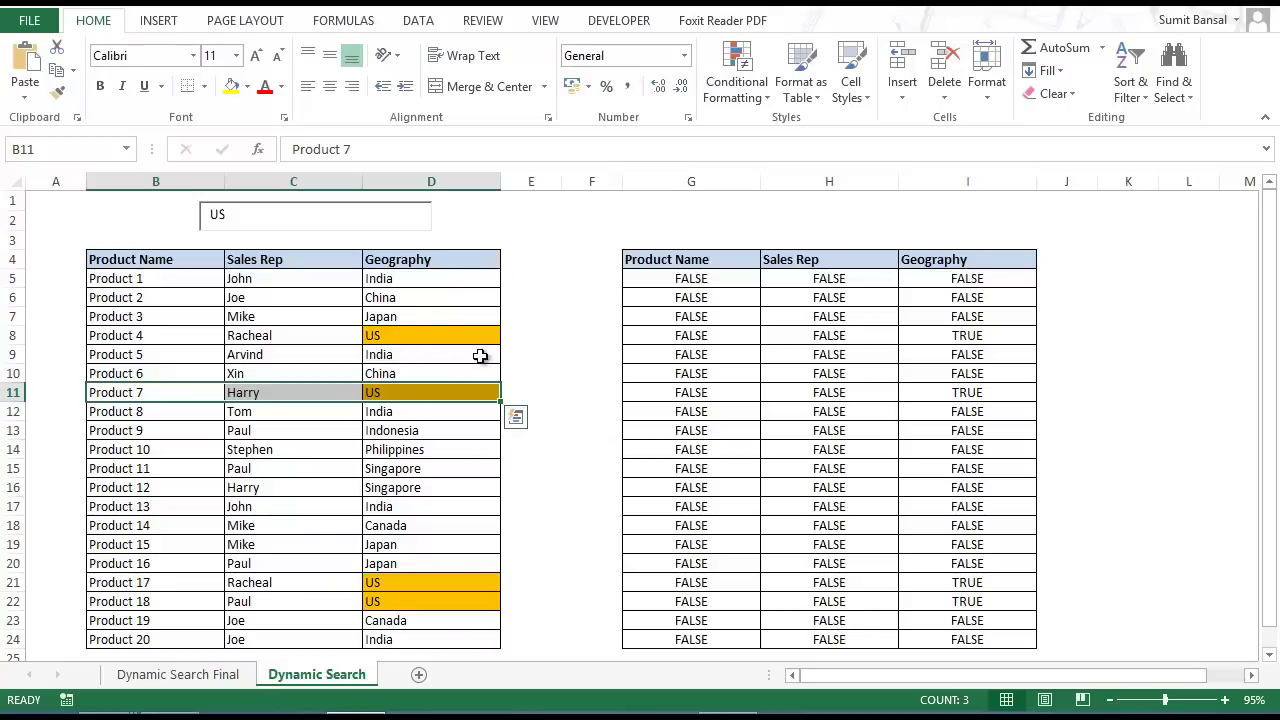
left_click_drag(686, 278, 935, 600)
Clear G5:I24 and enter =SEARCH($C$2,$B5:$D5,1) in G5, which returns #VALUE!
key("Delete")
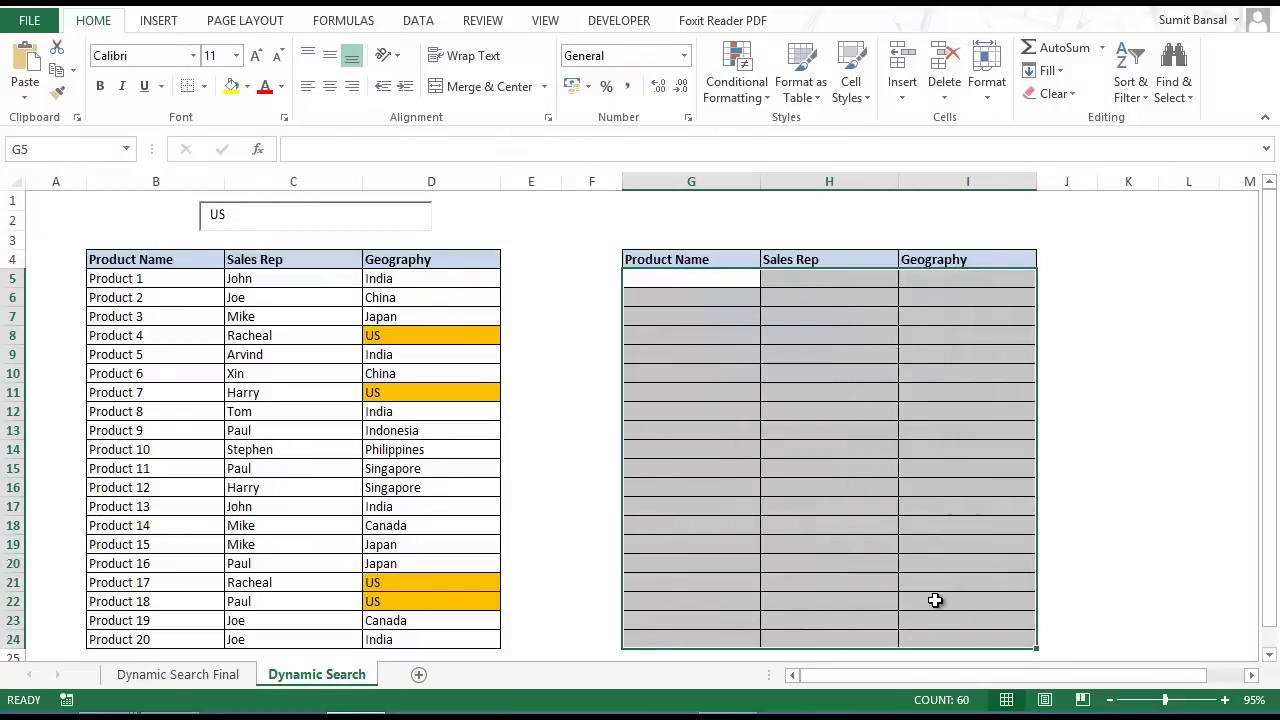
left_click(714, 284)
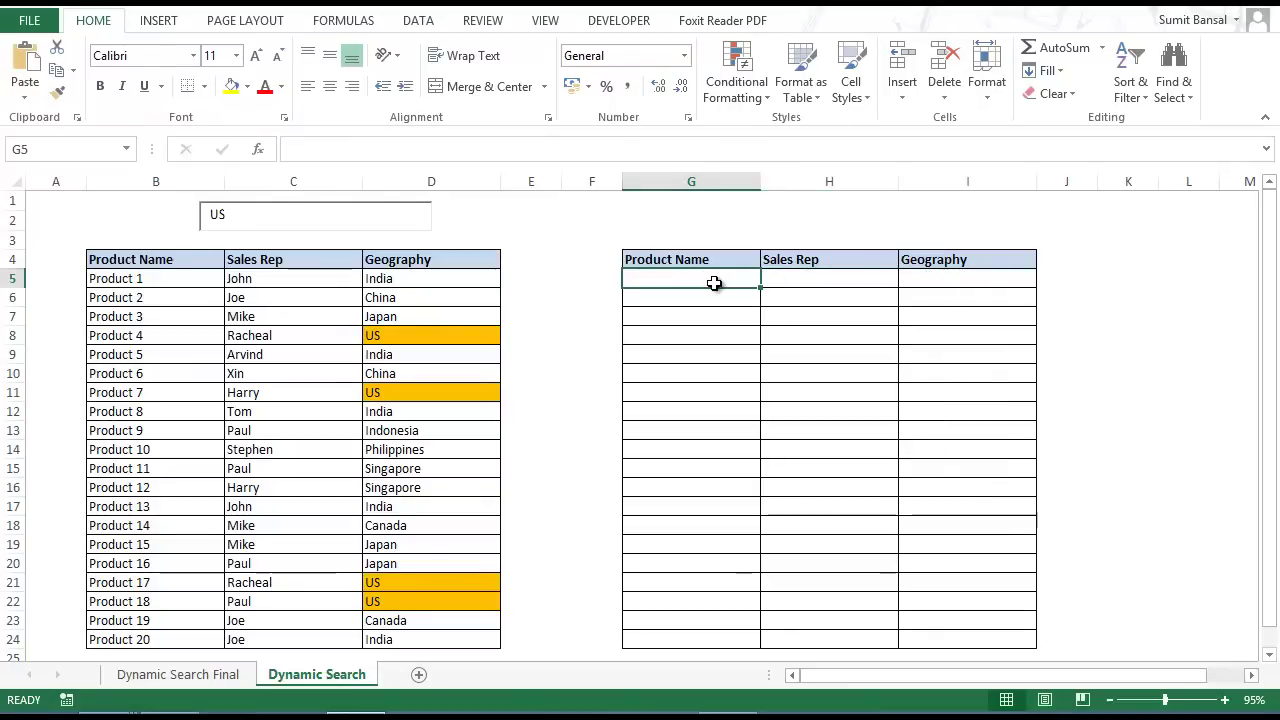
type("=")
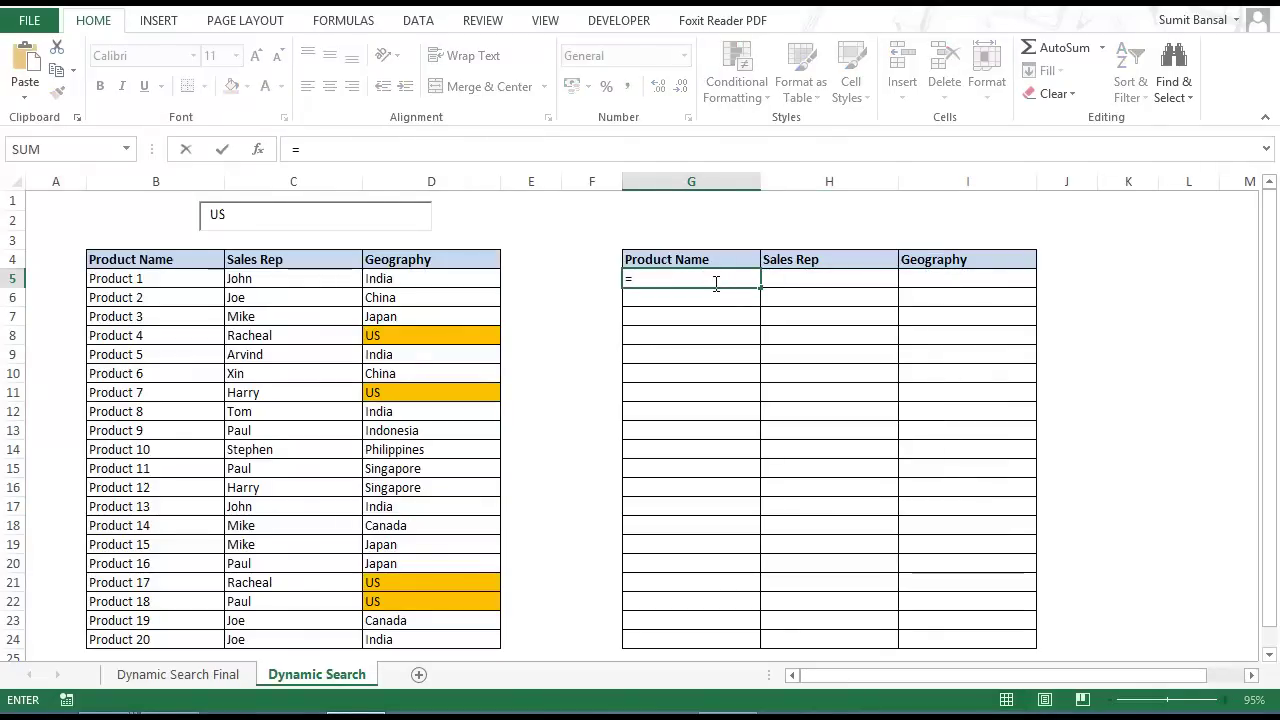
type("sea")
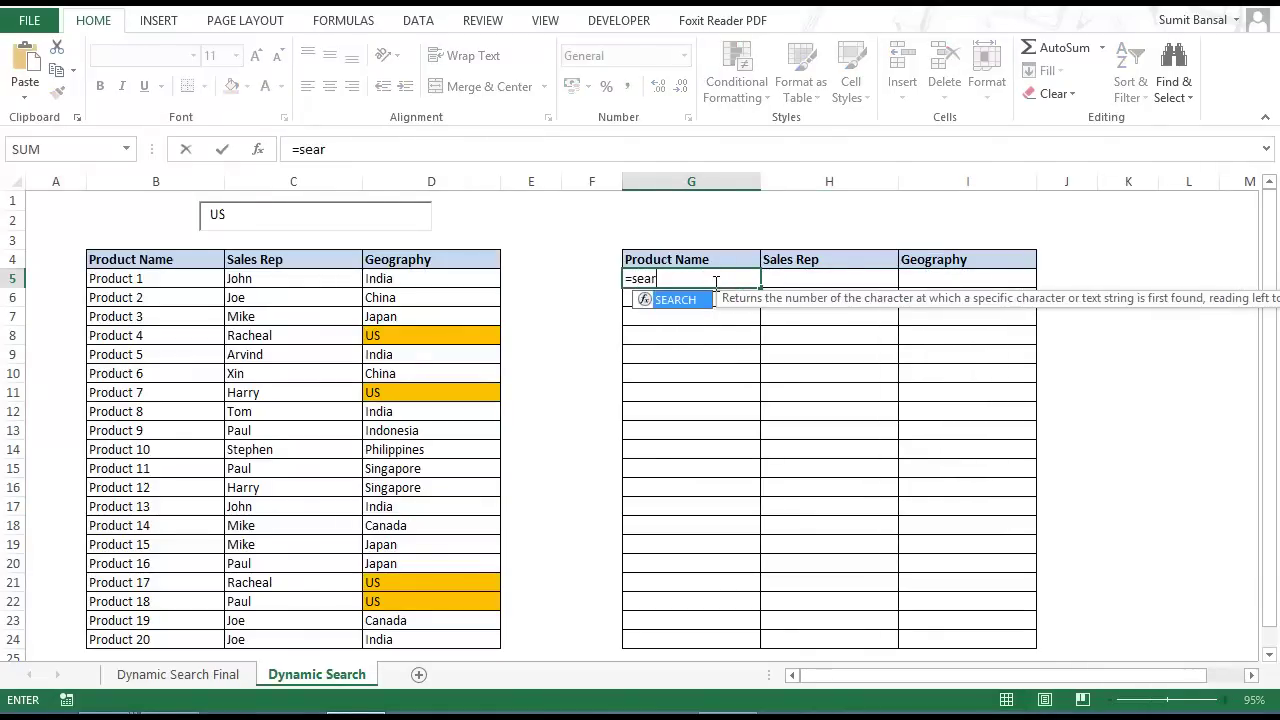
type("r")
key("Tab")
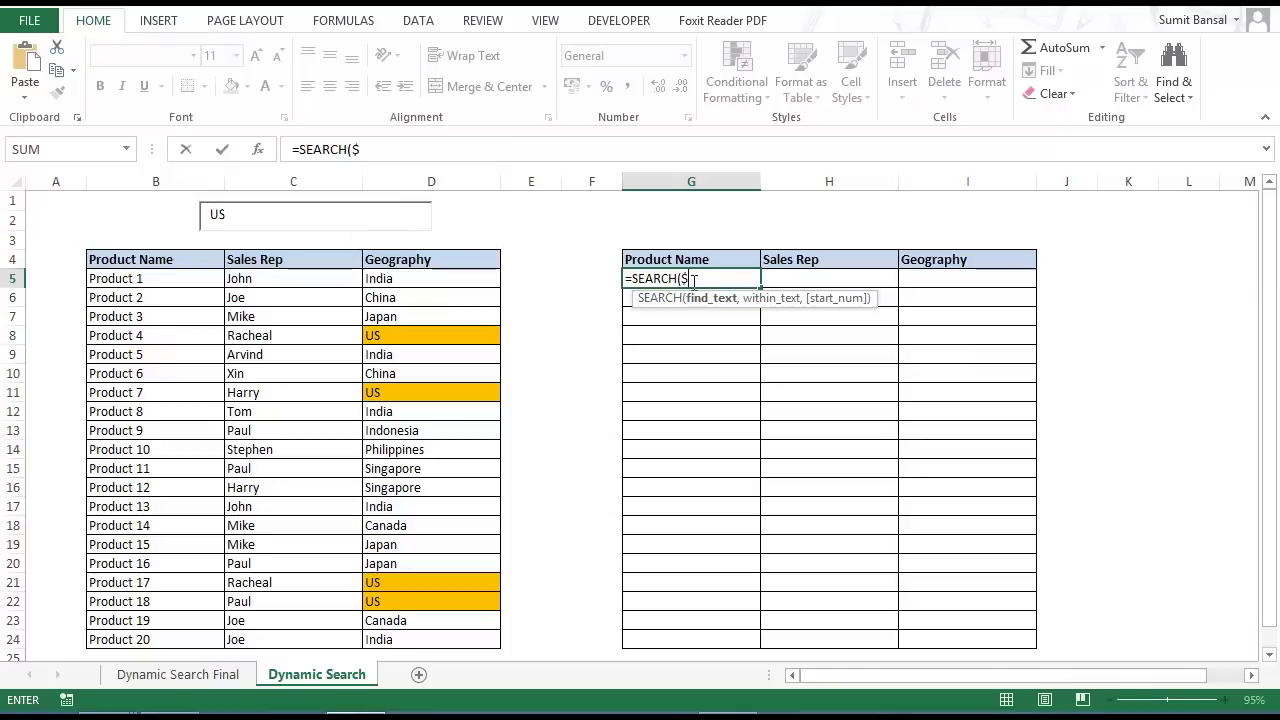
type("$C$2,")
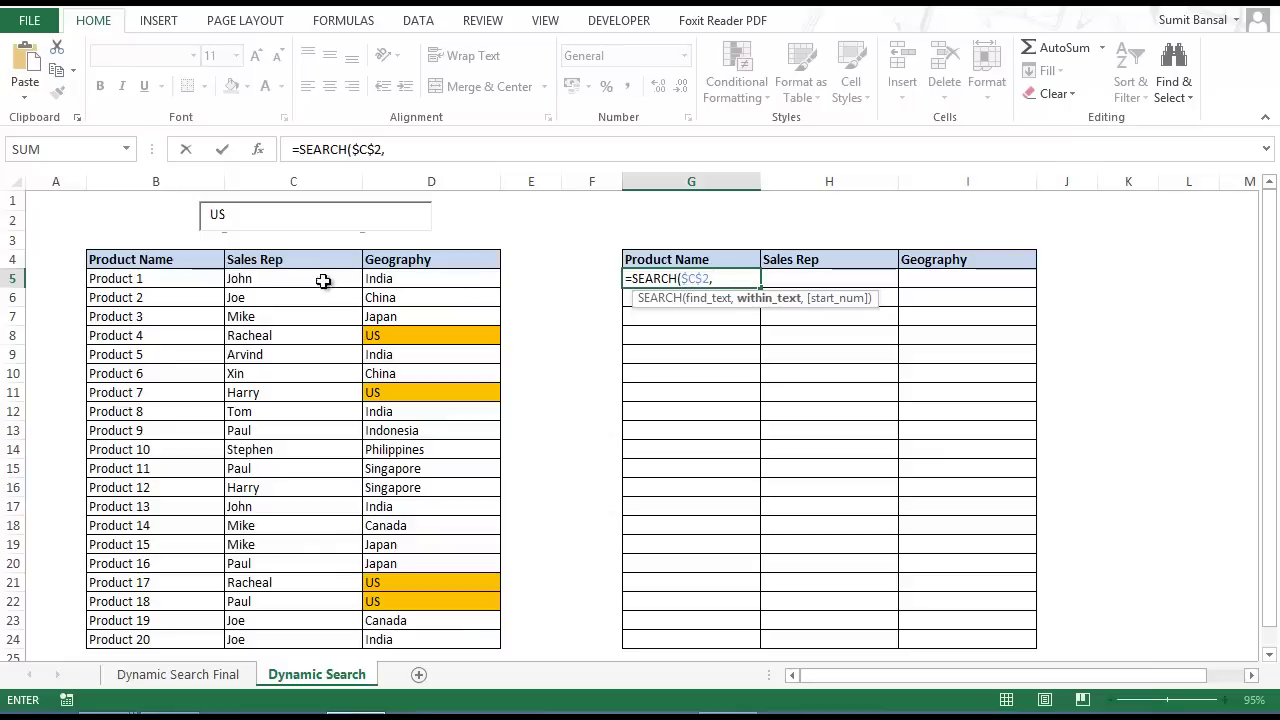
left_click_drag(179, 280, 405, 278)
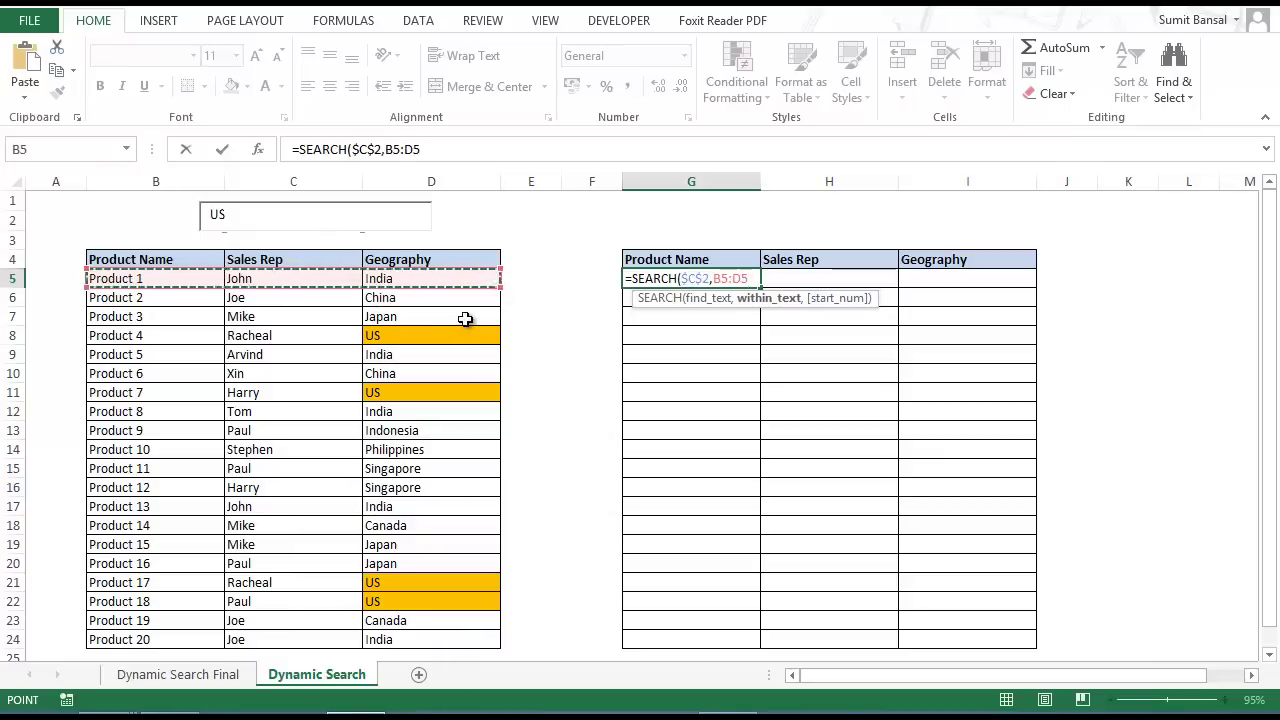
key("F4")
key("F4")
key("F4")
type(",1")
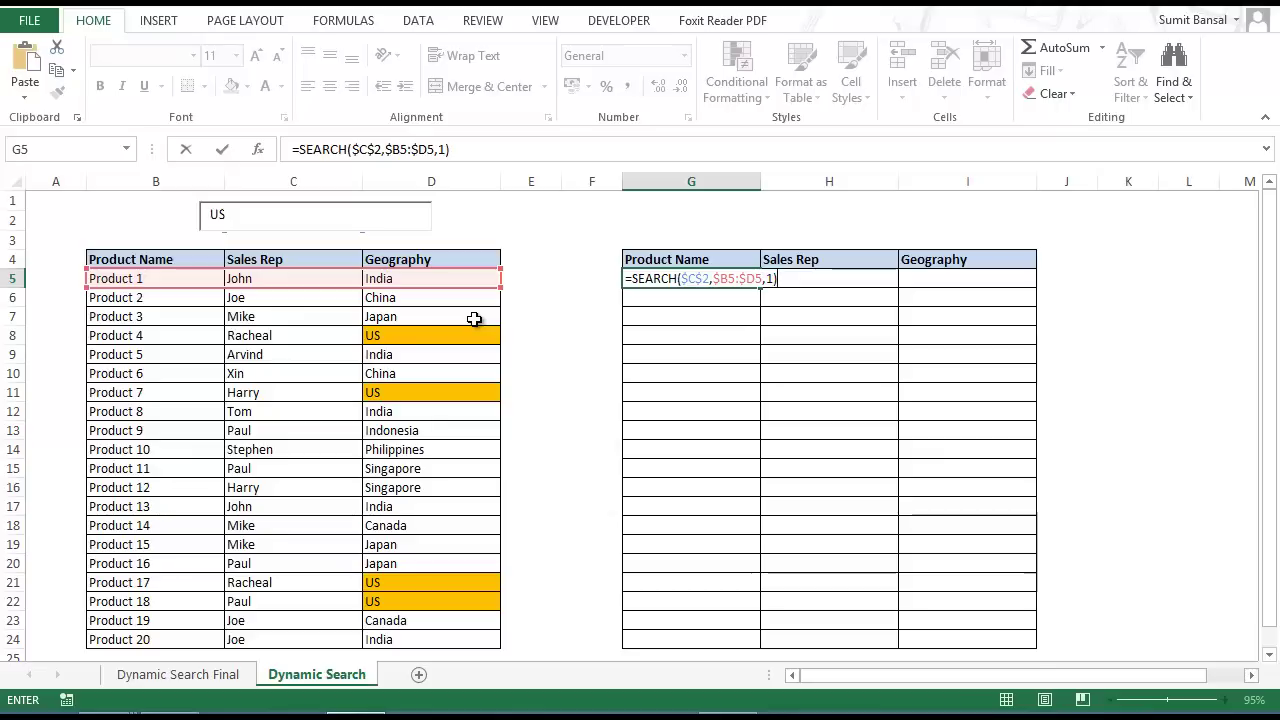
key("ctrl+Return")
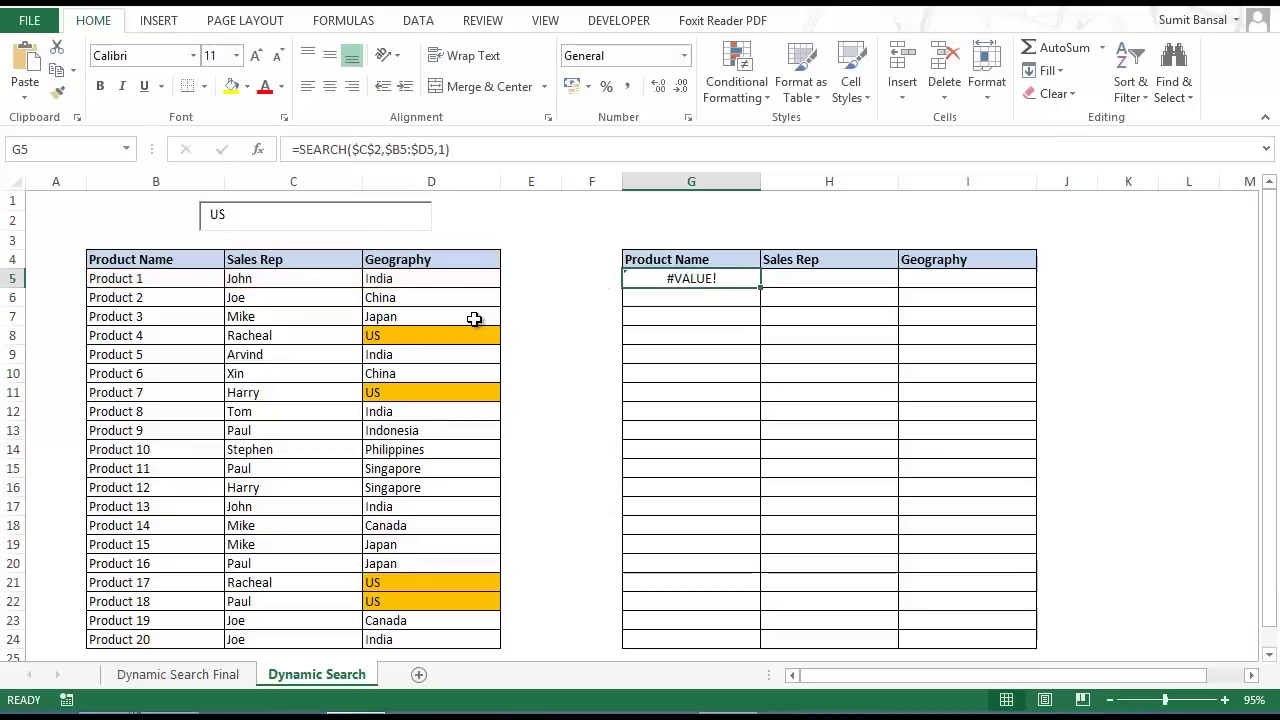
Evaluate part of G5's SEARCH formula with F9, then cancel the edit
key("F2")
key("Left")
key("Left")
key("Left")
key("shift+Left")
key("shift+Left")
key("shift+Left")
key("shift+Left")
key("shift+Left")
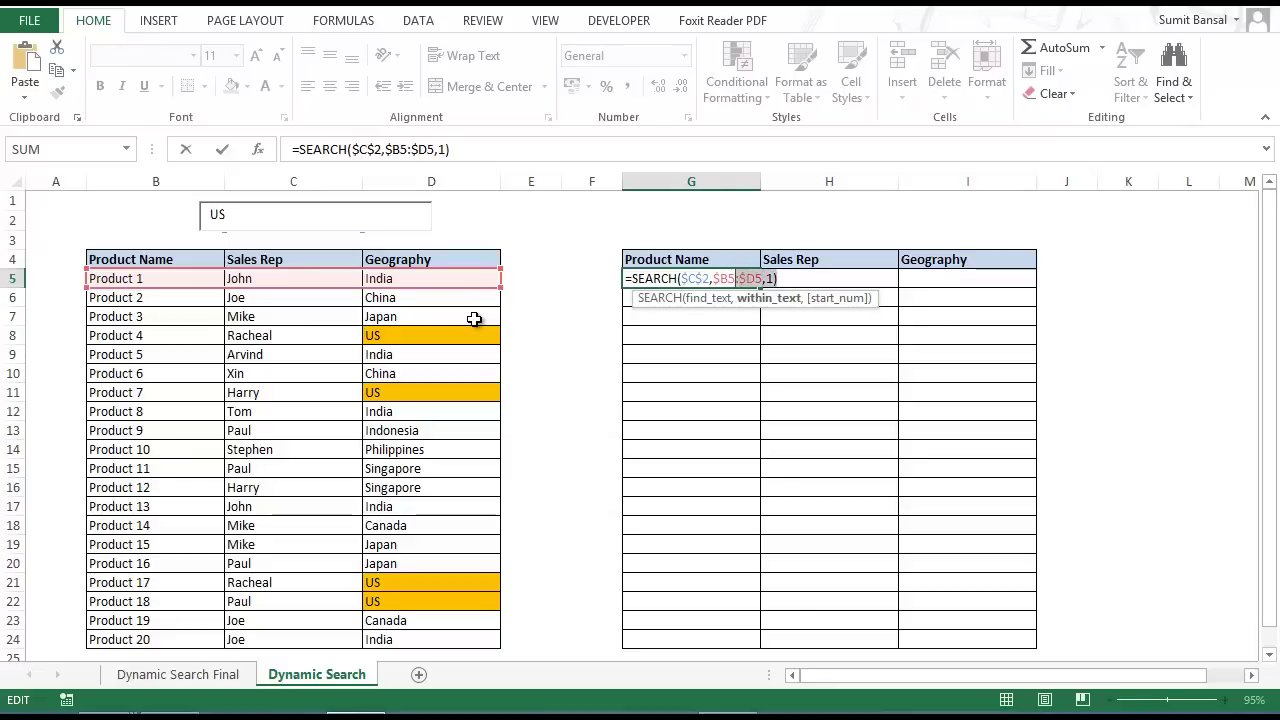
key("shift+Left")
key("shift+Left")
key("shift+Left")
key("shift+Left")
key("shift+Left")
key("shift+Left")
key("shift+Left")
key("shift+Left")
key("shift+Left")
key("shift+Left")
key("shift+Left")
key("shift+Left")
key("shift+Left")
key("shift+Left")
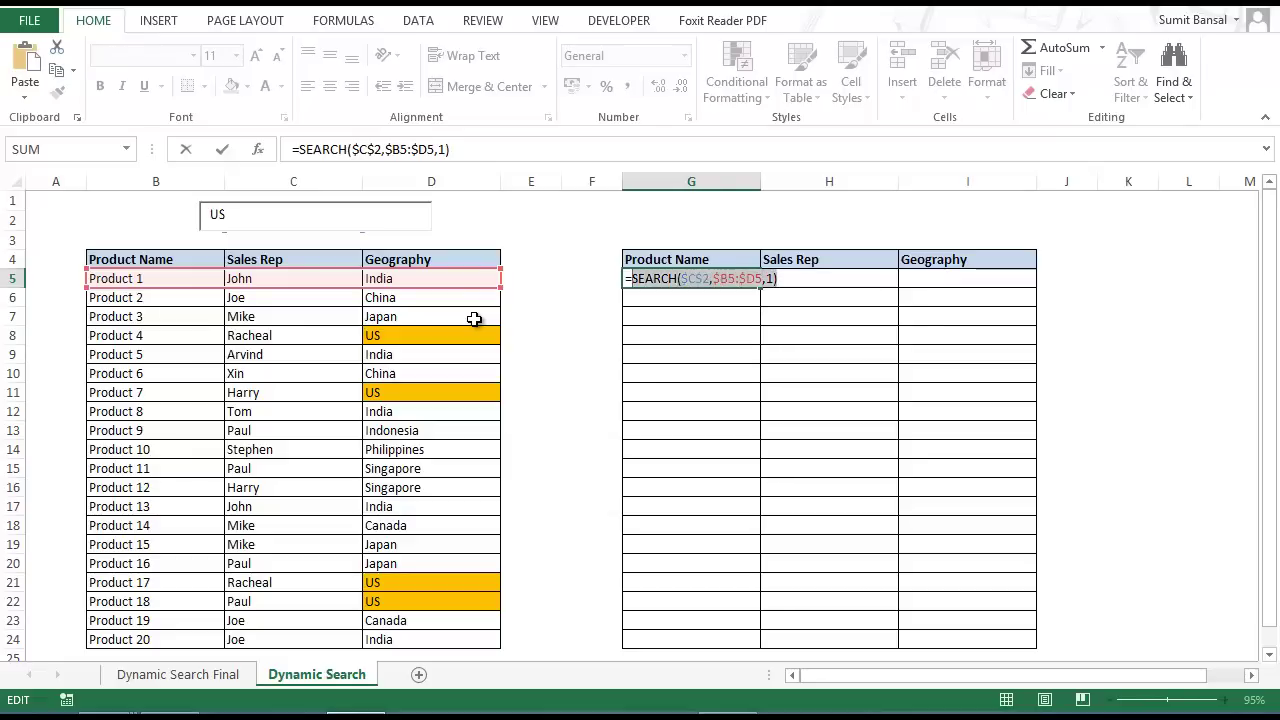
key("F9")
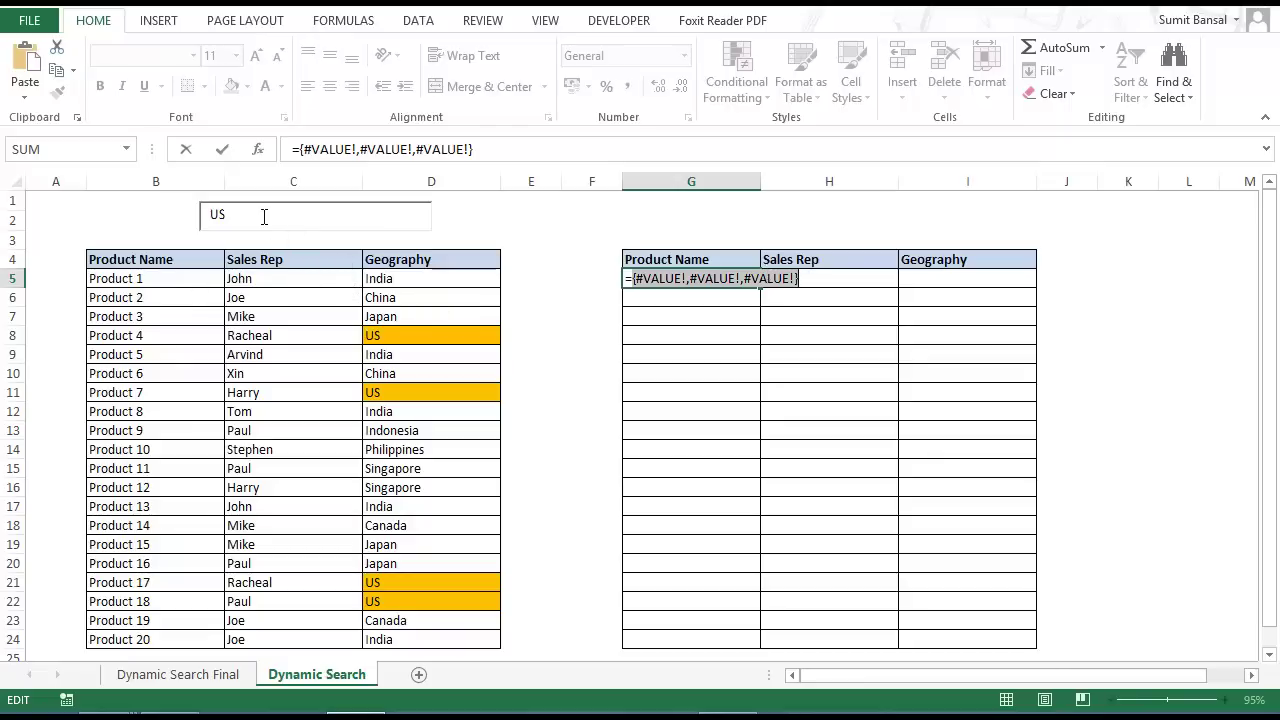
key("Escape")
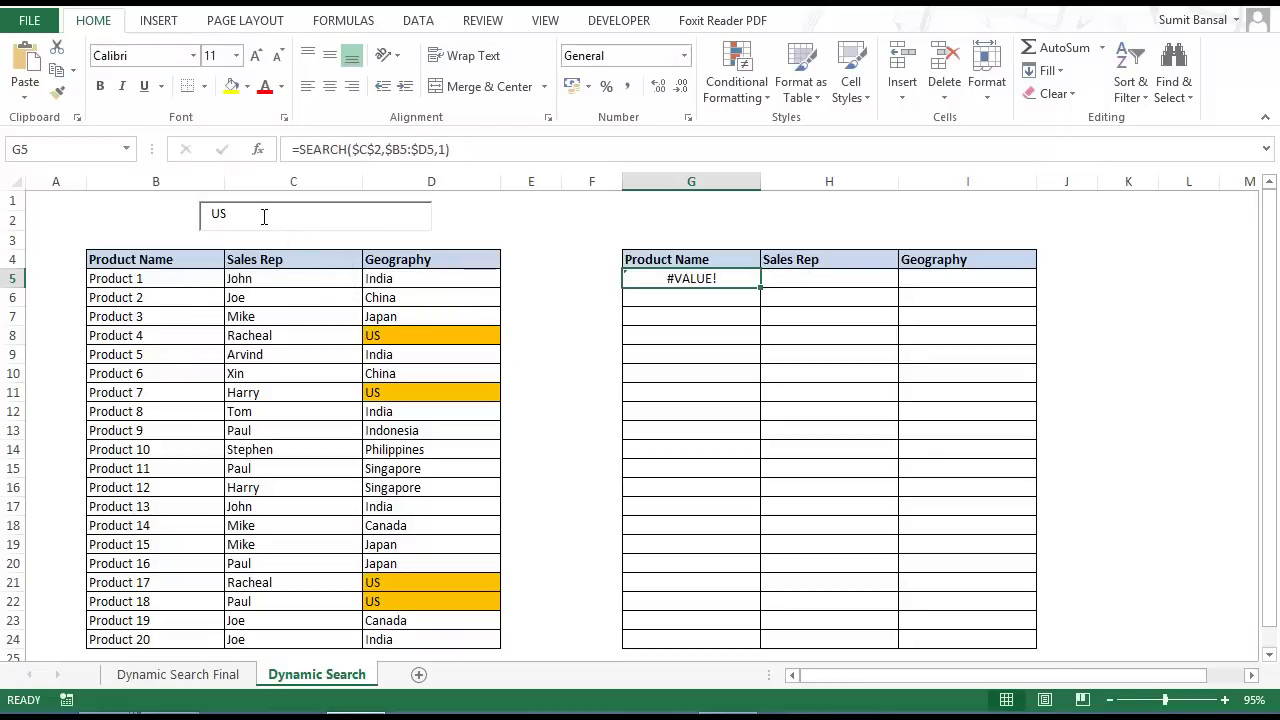
Change the search text to India and evaluate G5's SEARCH portion with F9
left_click(264, 216)
key("BackSpace")
key("BackSpace")
type("India")
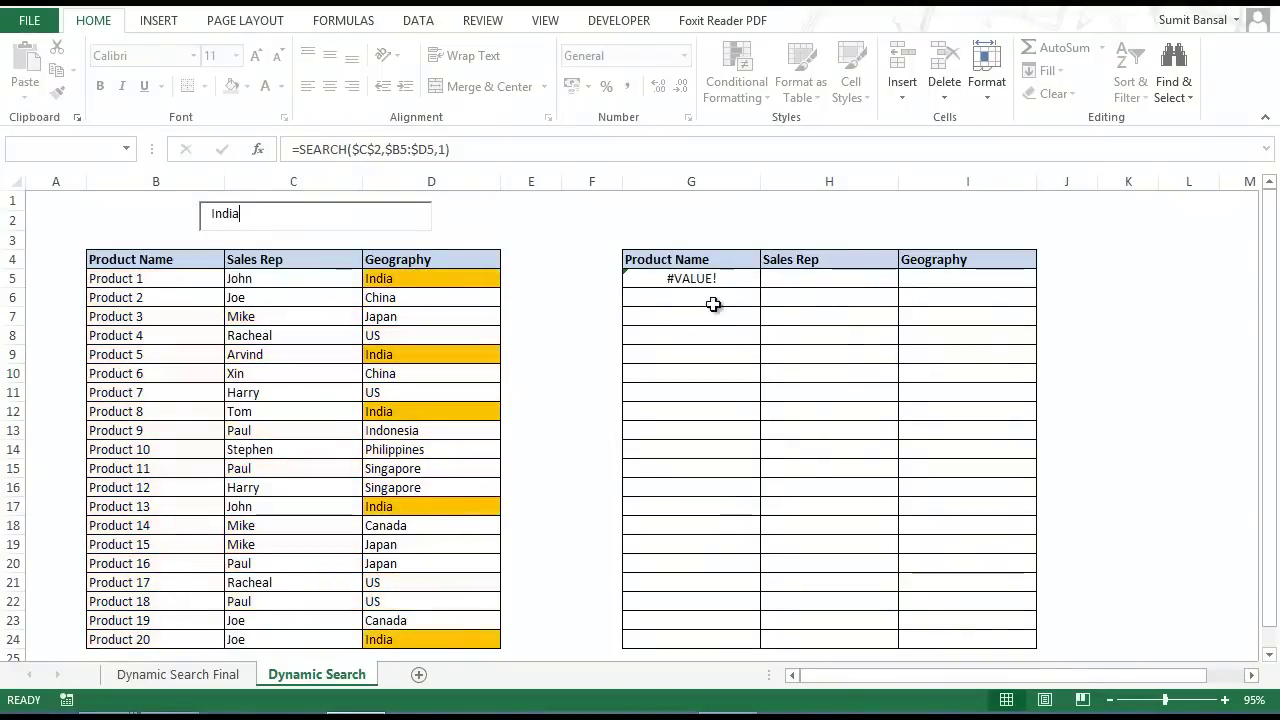
left_click(715, 278)
key("F2")
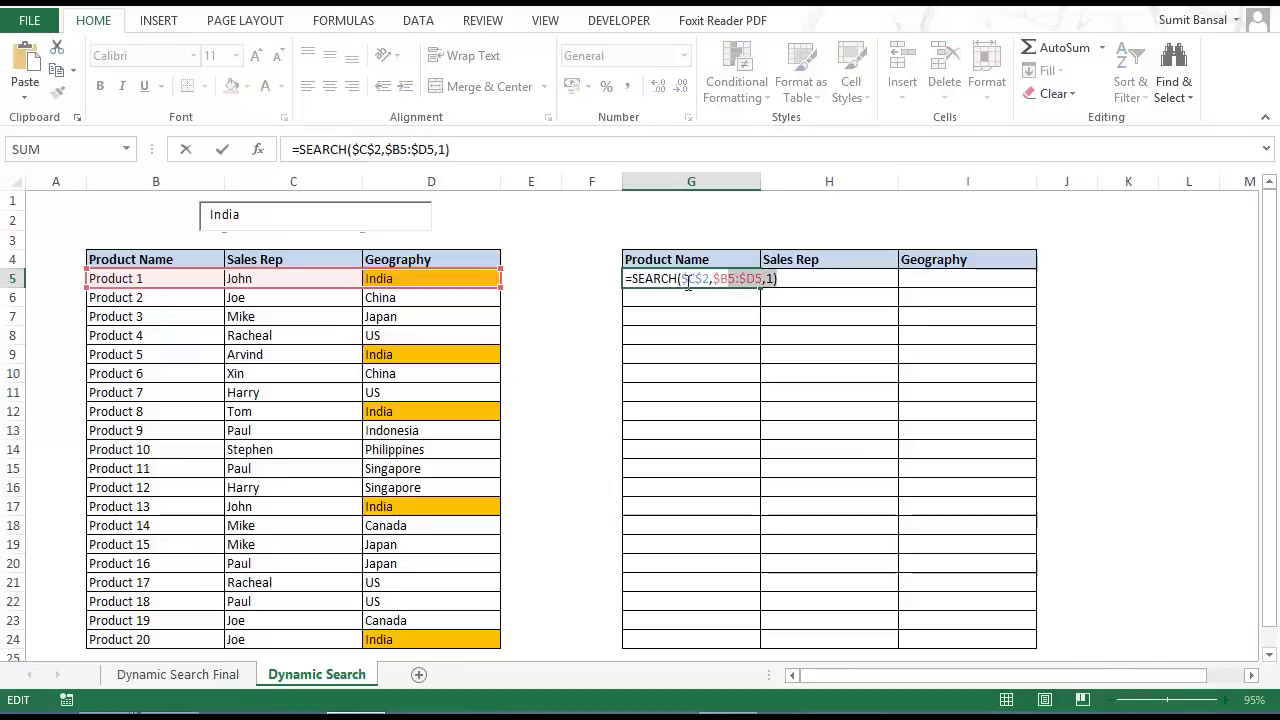
left_click_drag(678, 284, 634, 288)
key("F9")
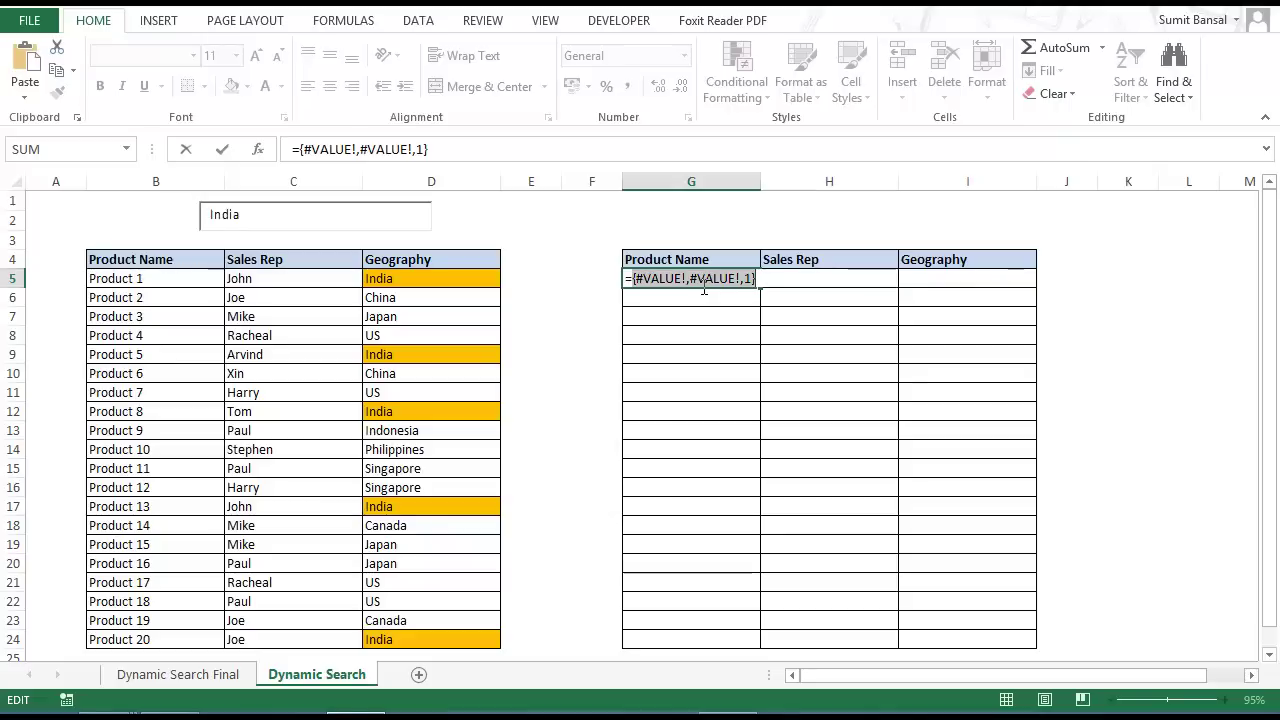
Wrap G5's formula as =ISNUMBER(SEARCH($C$2,$B5:$D5,1)) and check its TRUE/FALSE result with F9
key("ctrl+z")
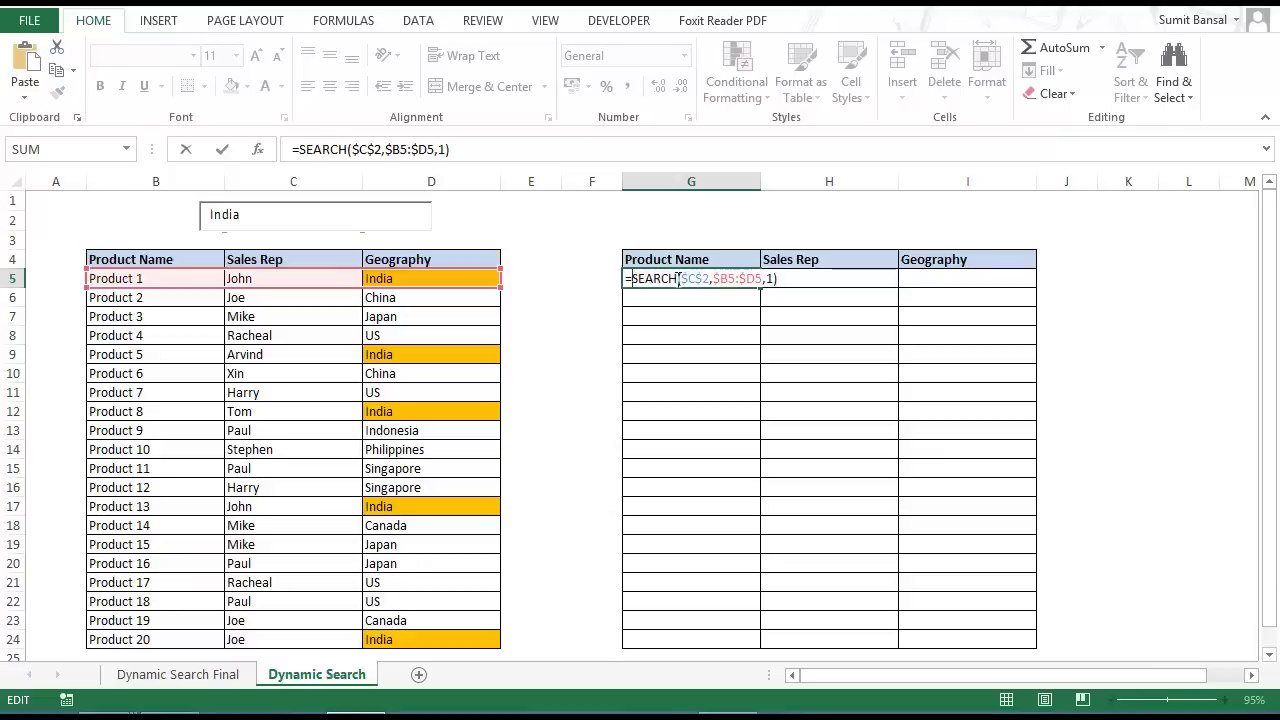
type("ISNUMBER(")
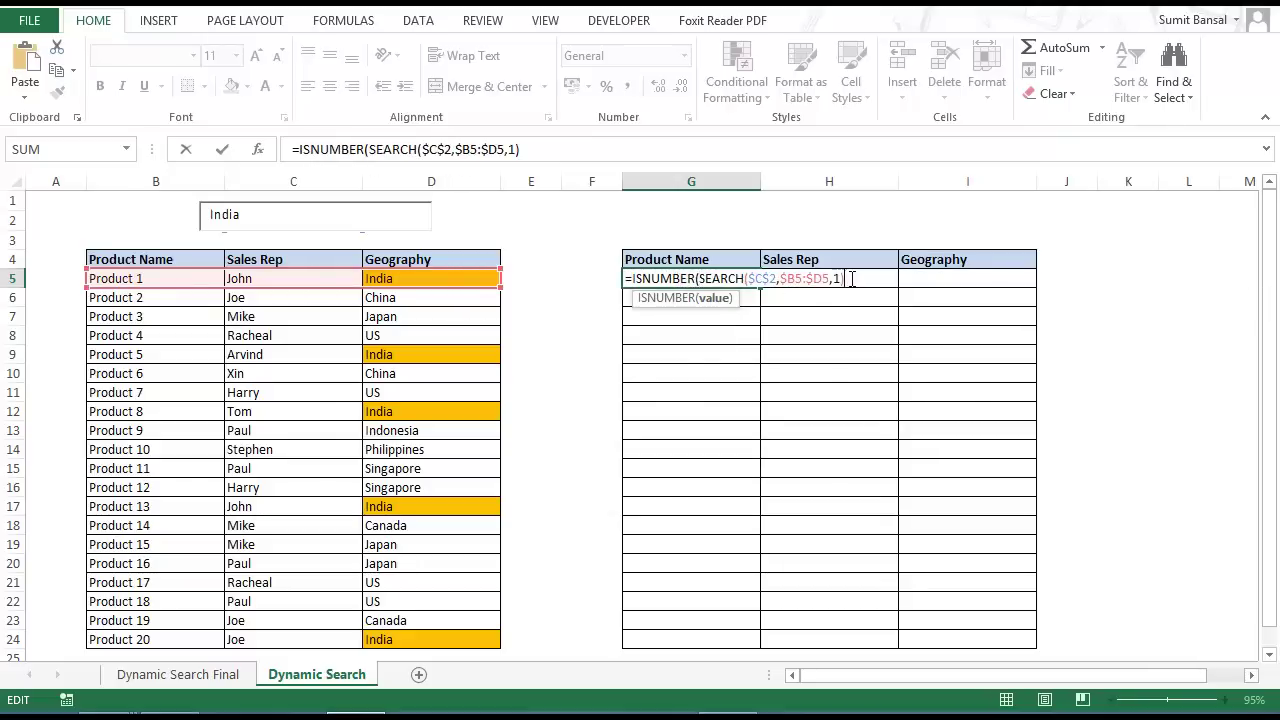
type(")")
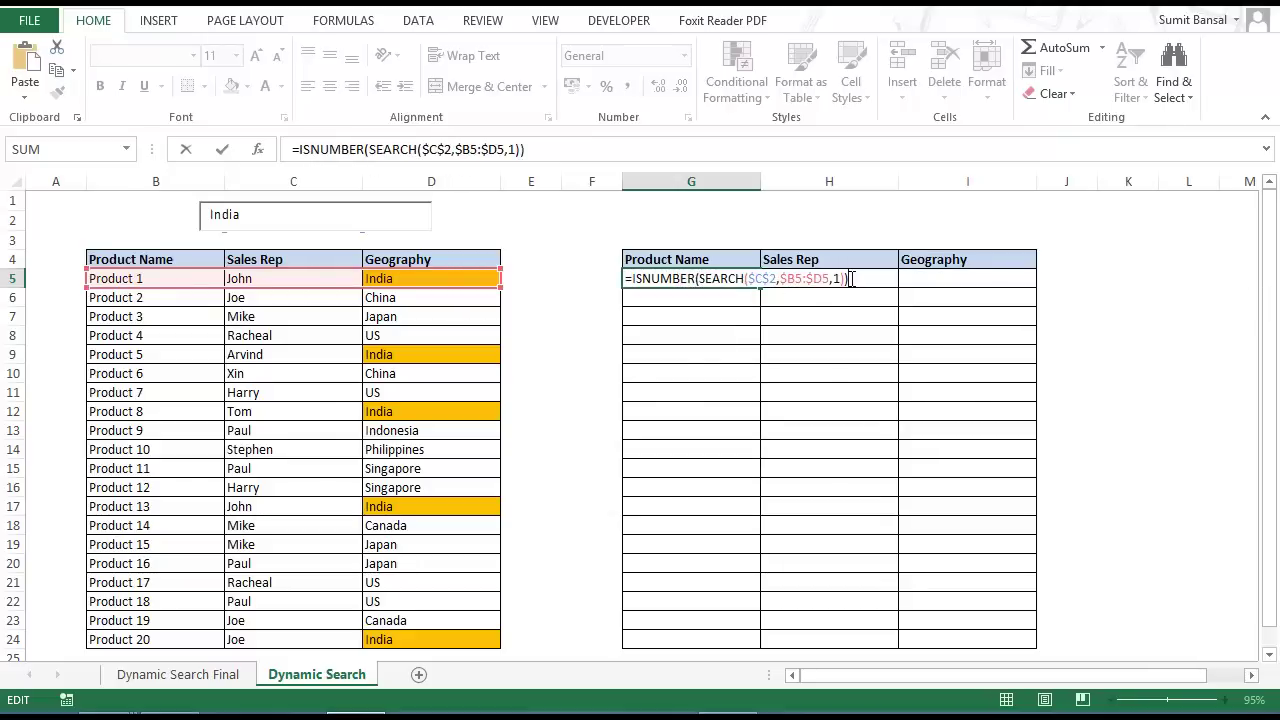
key("Return")
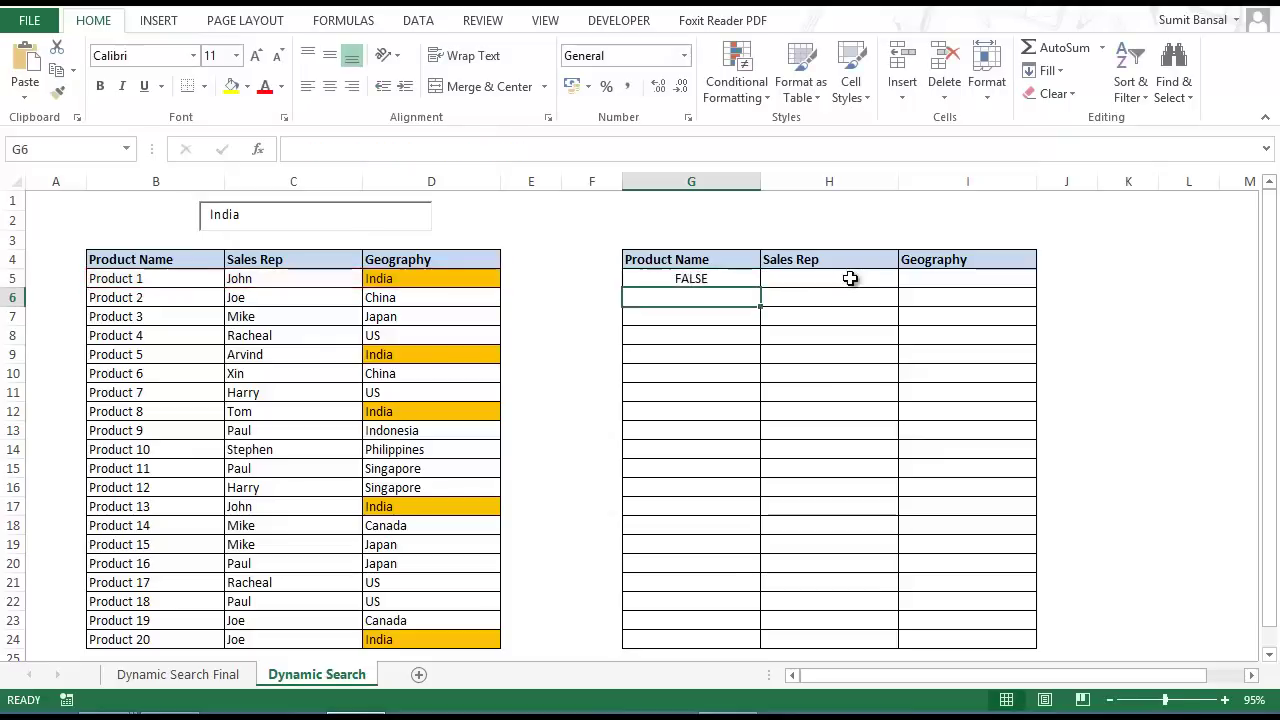
key("Up")
key("F2")
key("ctrl+shift+Left")
key("ctrl+shift+Left")
key("ctrl+shift+Left")
key("ctrl+shift+Left")
key("ctrl+shift+Left")
key("ctrl+shift+Left")
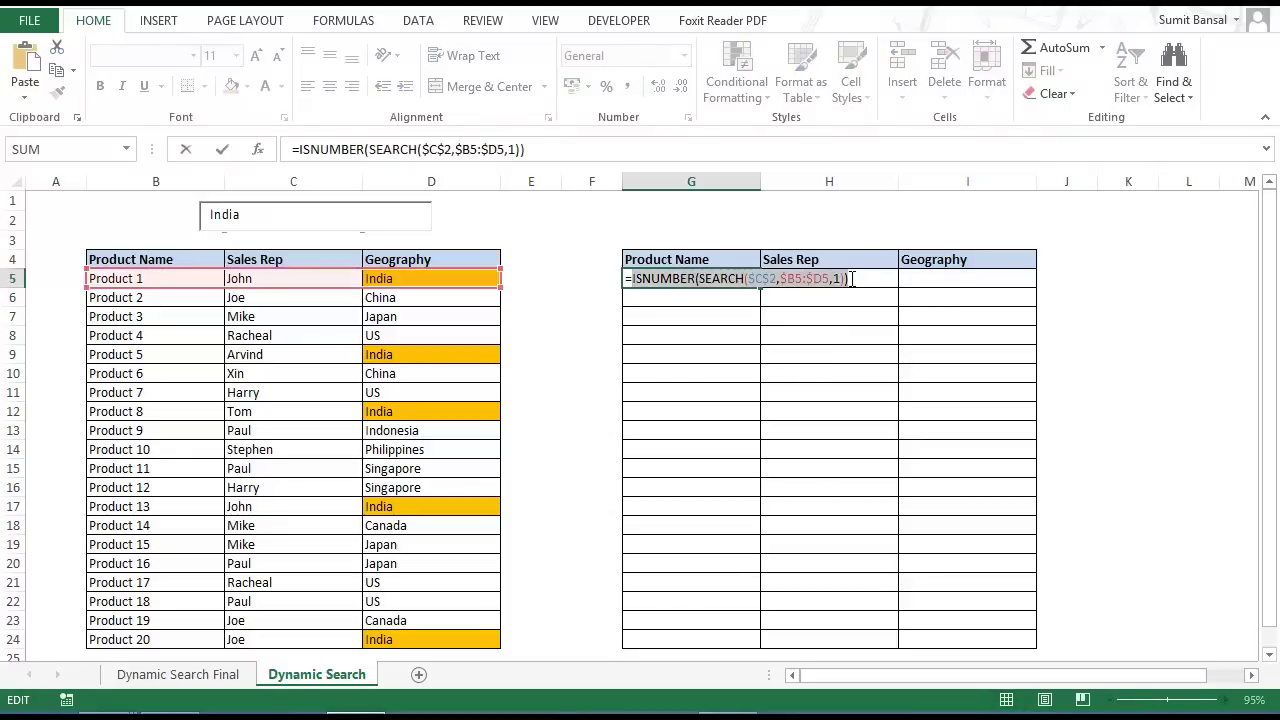
key("F9")
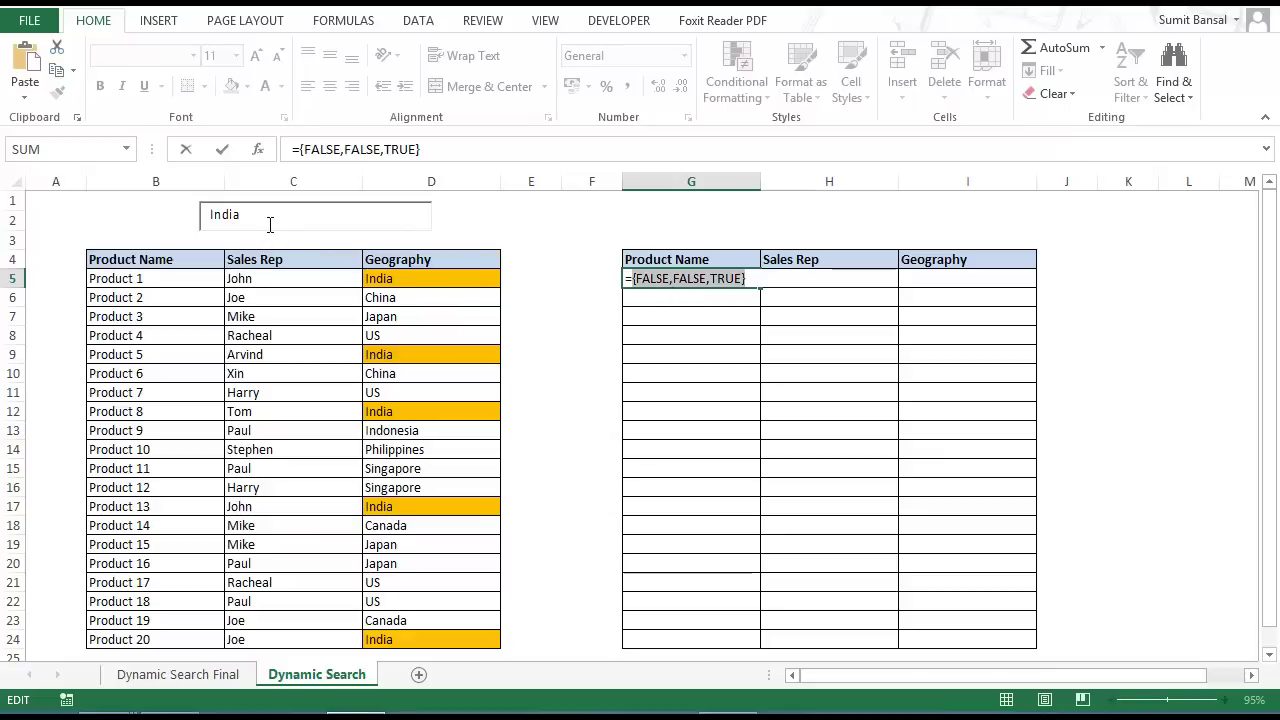
key("ctrl+z")
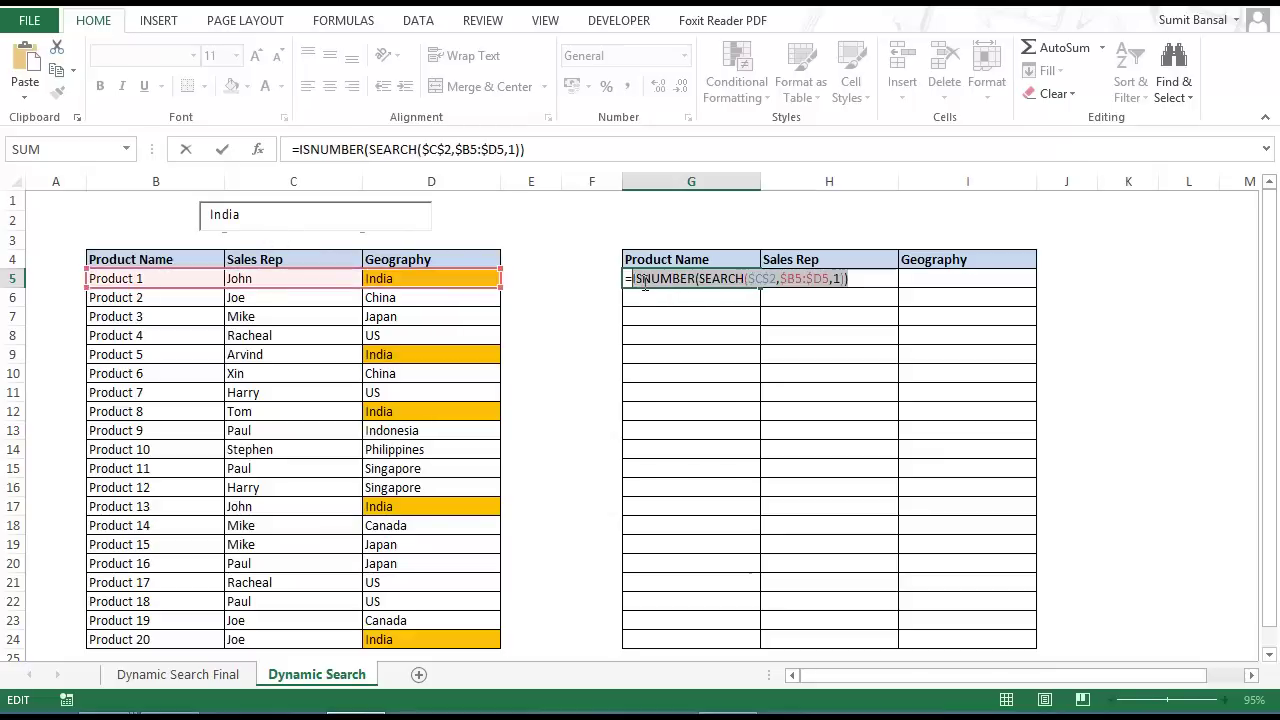
Wrap G5's test in OR as an array formula, =OR(ISNUMBER(SEARCH($C$2,$B5:$D5,1))), and check its result with F9
key("Left")
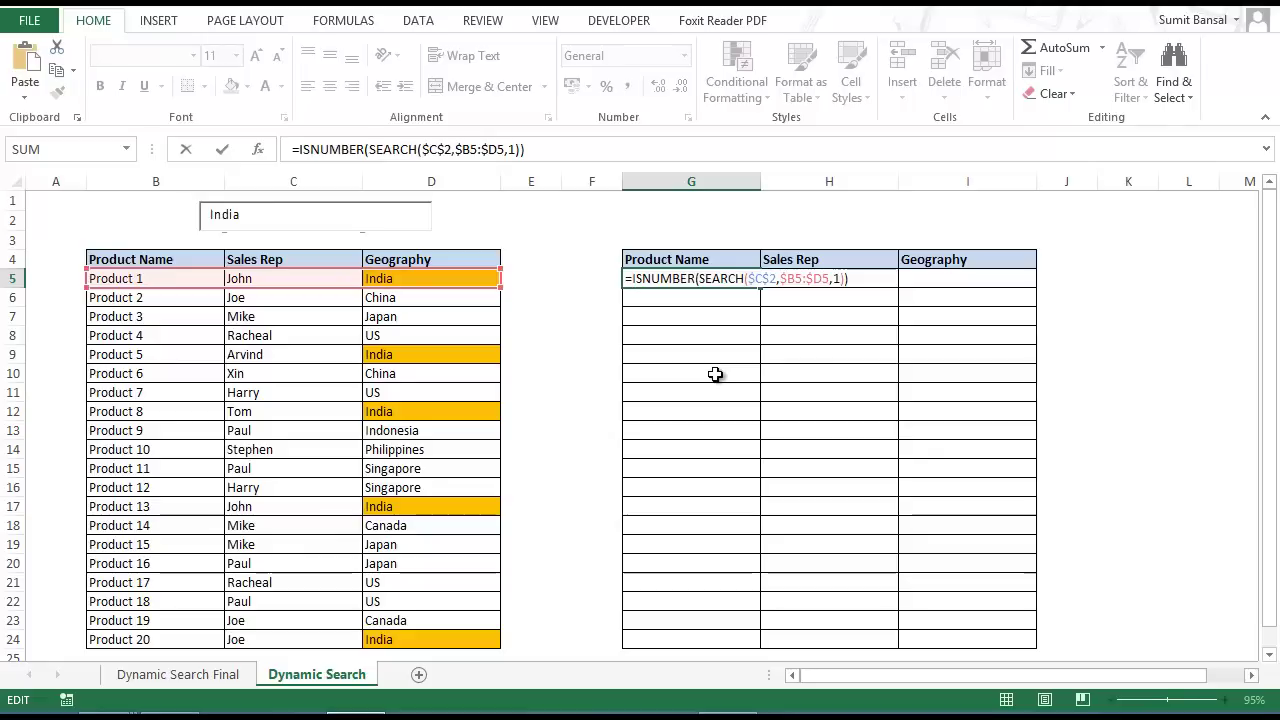
type("Or(")
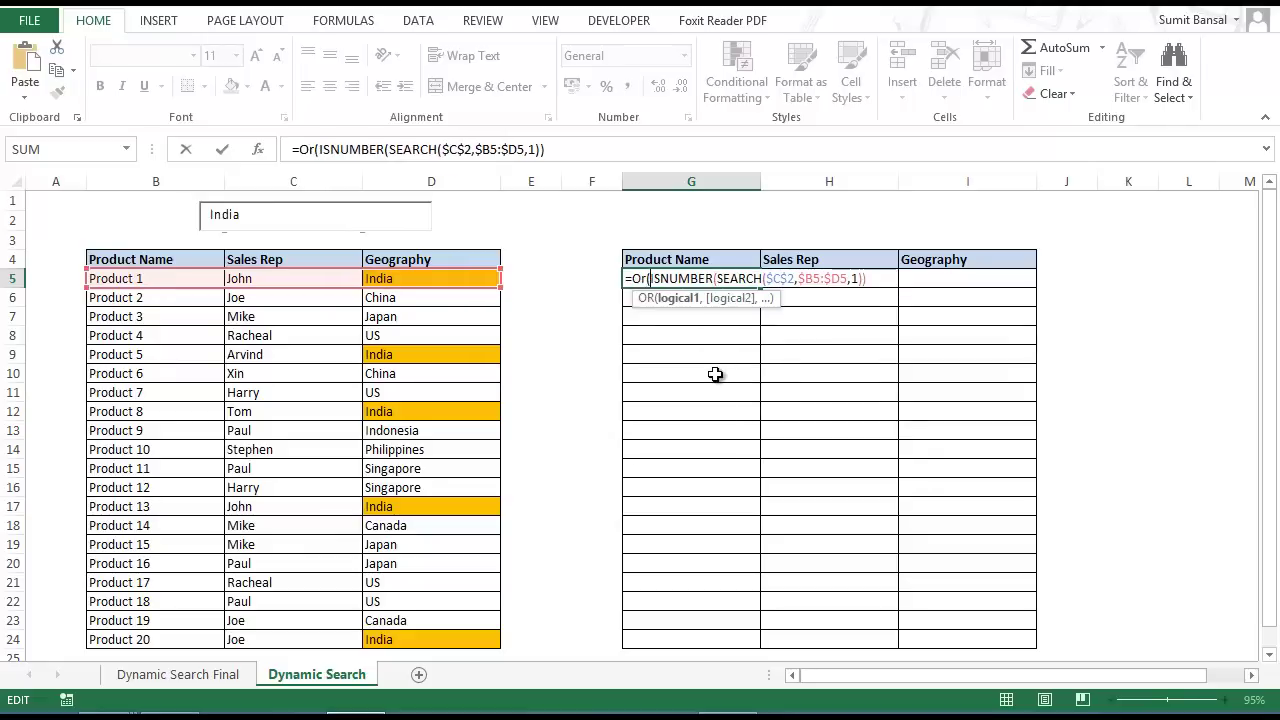
key("Right")
key("Right")
key("Right")
key("Right")
key("Right")
key("Right")
key("Right")
key("Right")
key("Right")
key("Right")
key("Right")
key("Right")
key("Right")
key("Right")
key("Right")
key("Right")
key("Right")
key("Right")
key("Right")
key("Right")
key("Right")
key("Right")
key("Right")
key("ctrl+shift+Return")
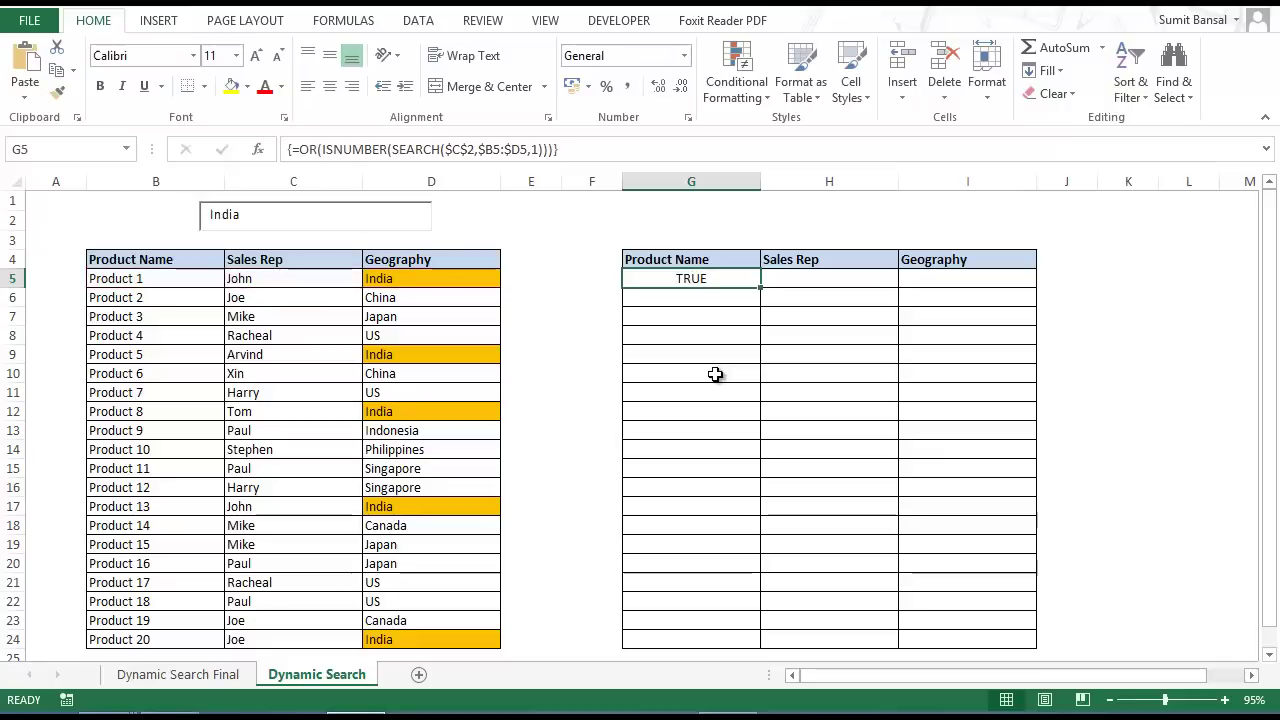
key("F2")
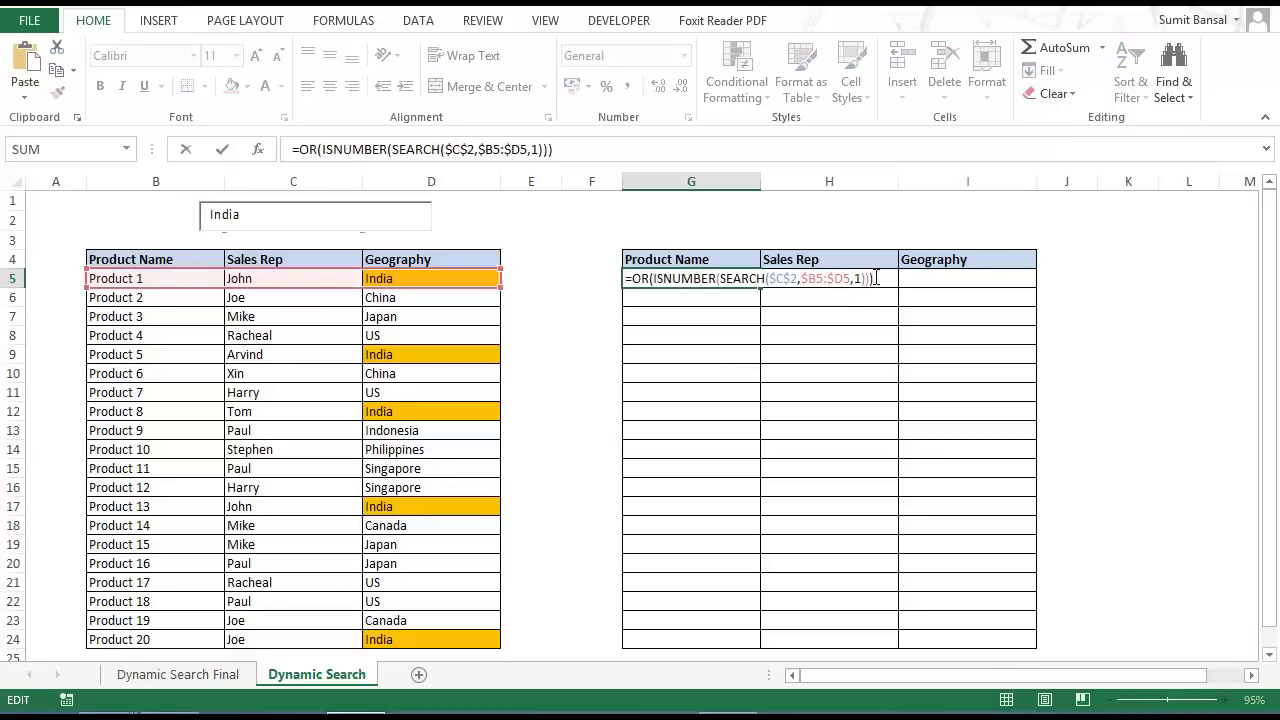
left_click_drag(876, 278, 627, 278)
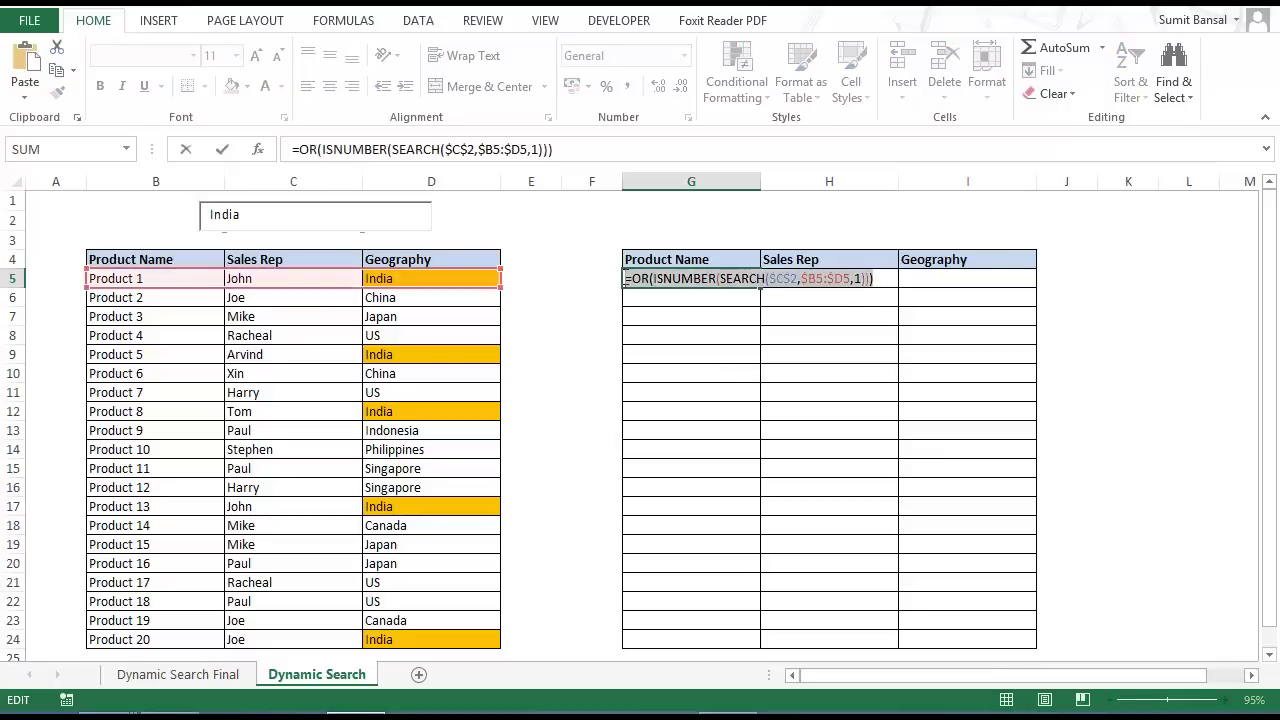
key("F9")
key("ctrl+z")
Change the search term back to US and reopen G5's formula for editing
left_click(330, 215)
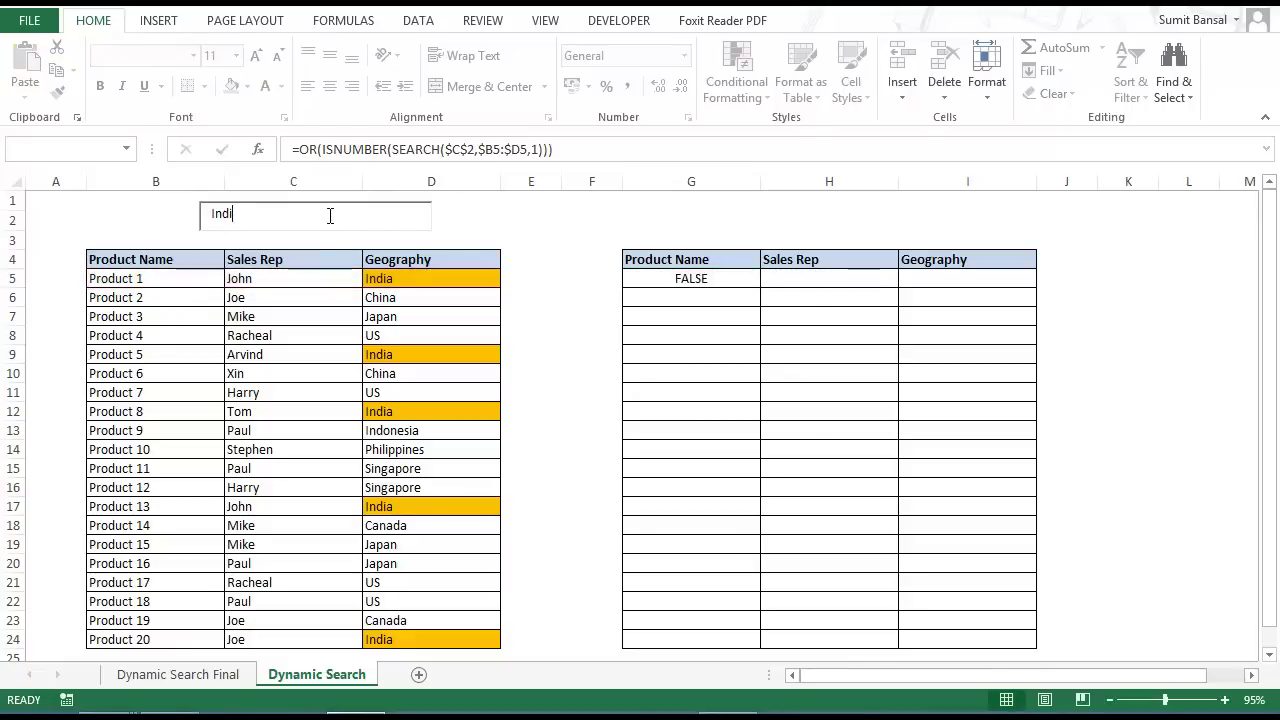
key("BackSpace")
key("BackSpace")
key("BackSpace")
key("BackSpace")
type("US")
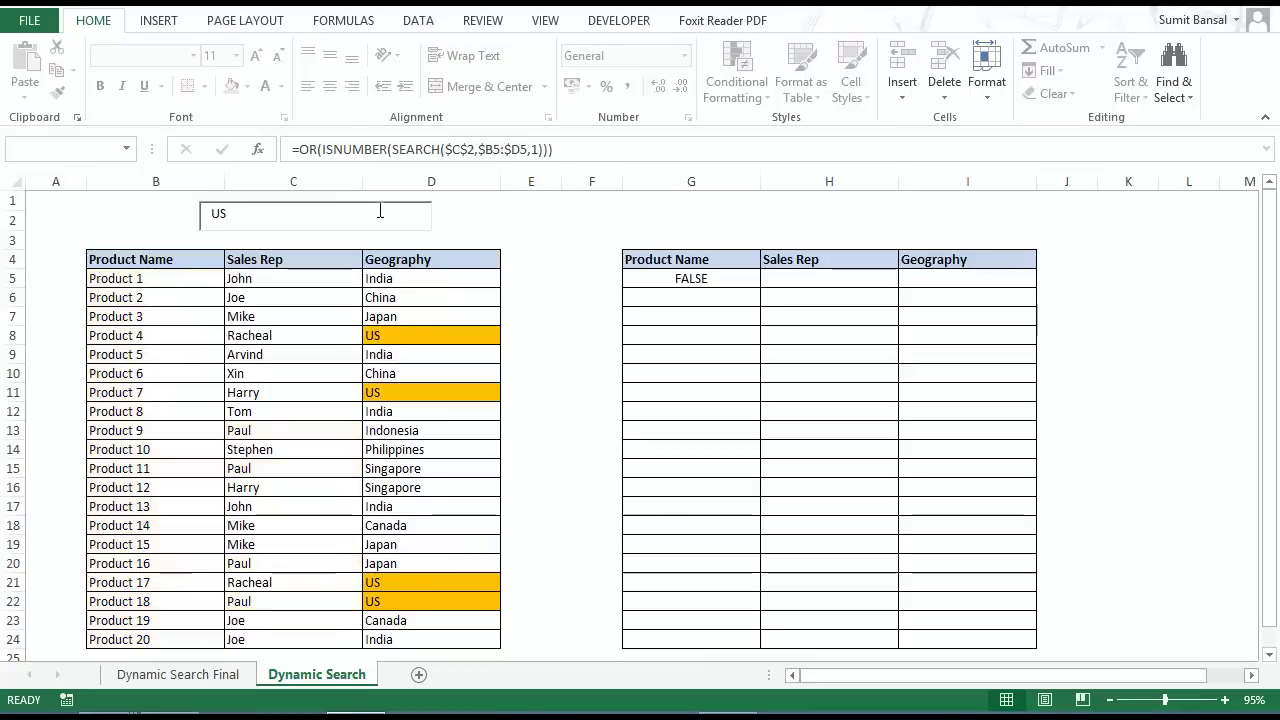
left_click(633, 278)
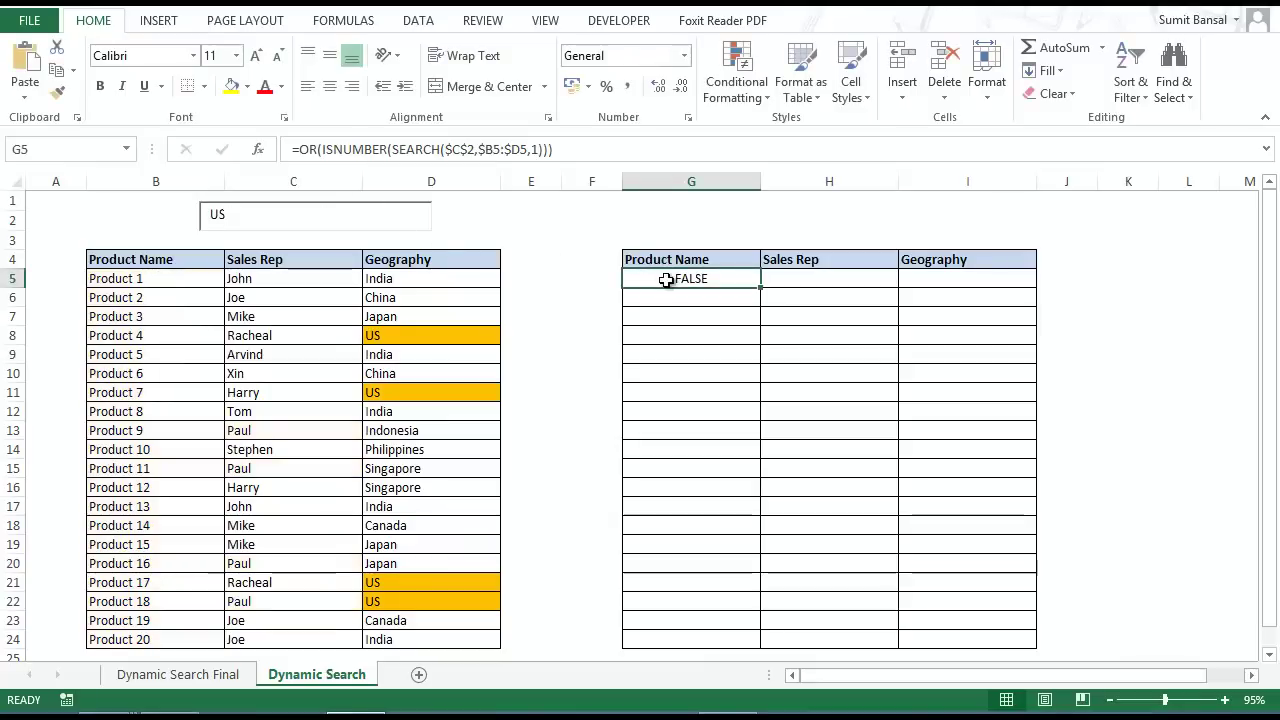
double_click(668, 279)
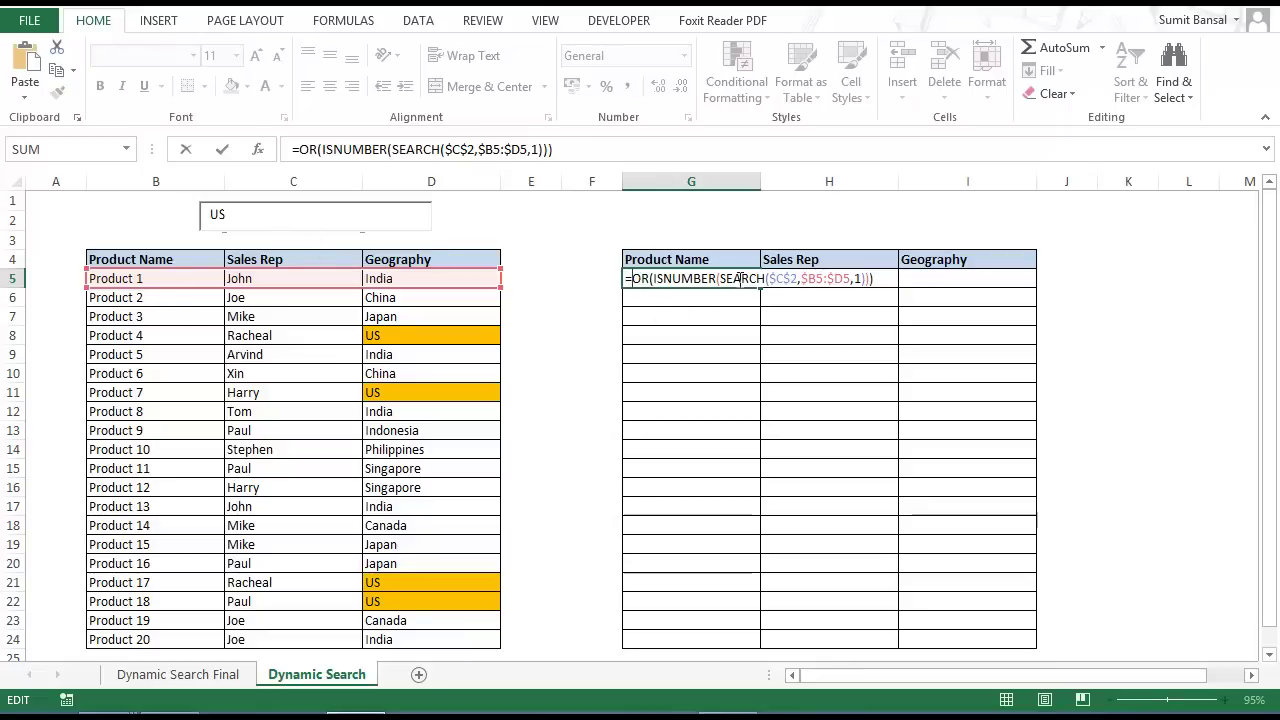
Wrap G5's formula in AND($C$2<>"", …) as an array formula and fill it through G5:I24
key("Home")
key("Right")
type("And(")
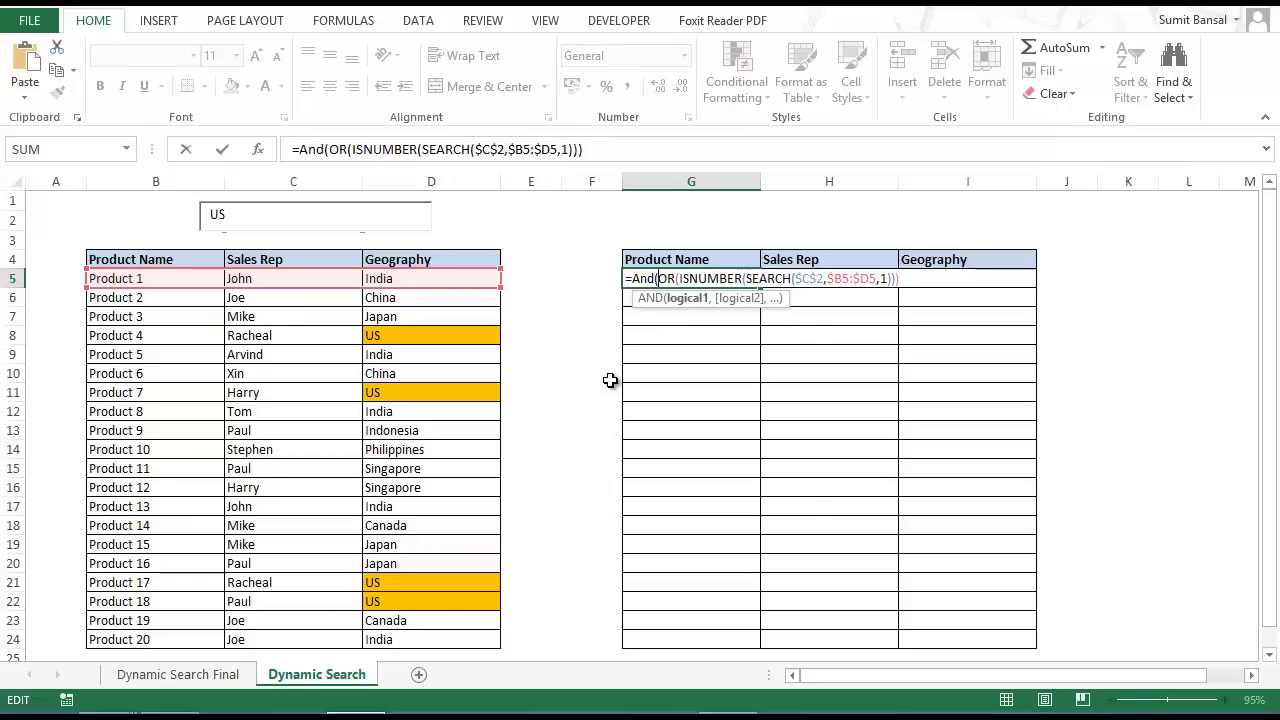
type("$C$")
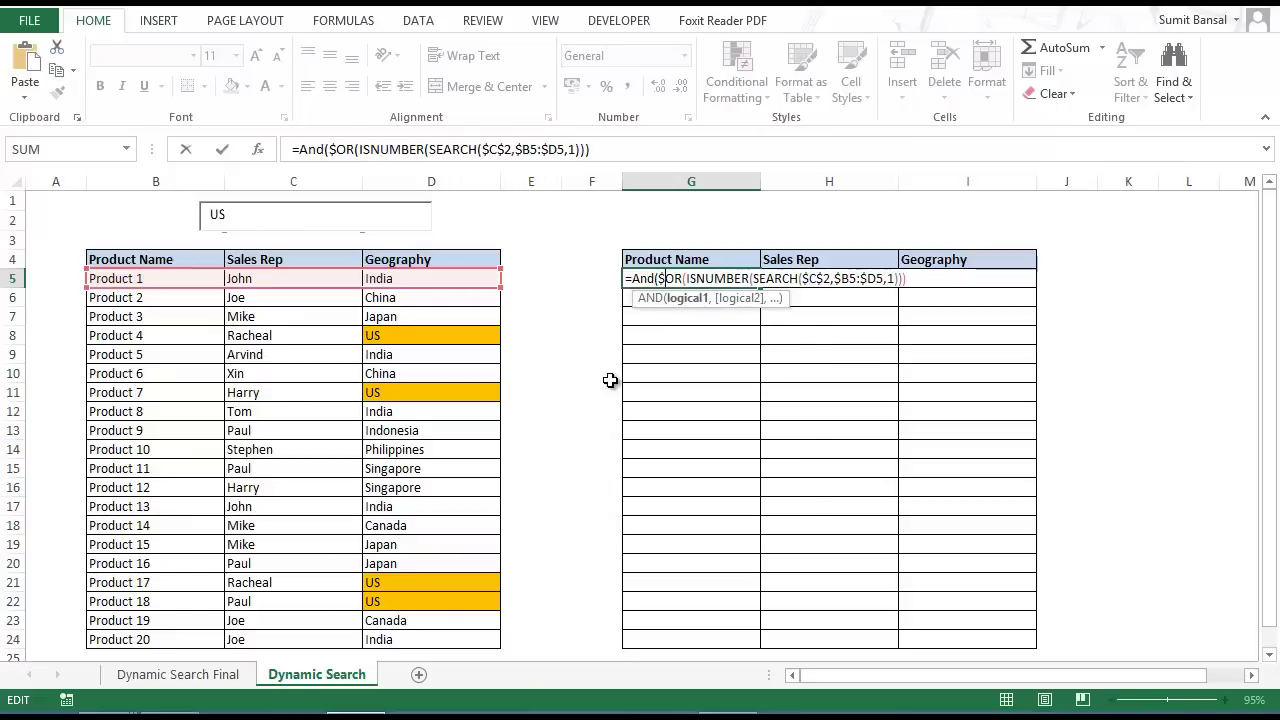
type("2<>\"\"")
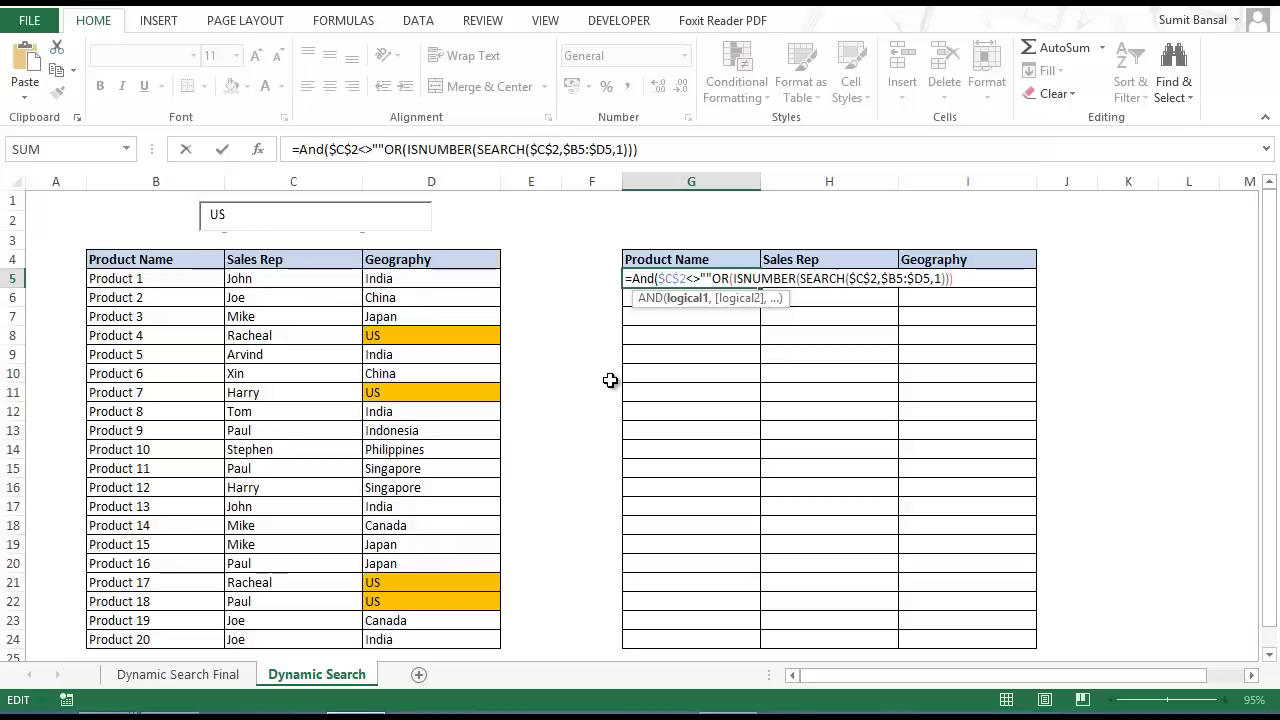
type(",")
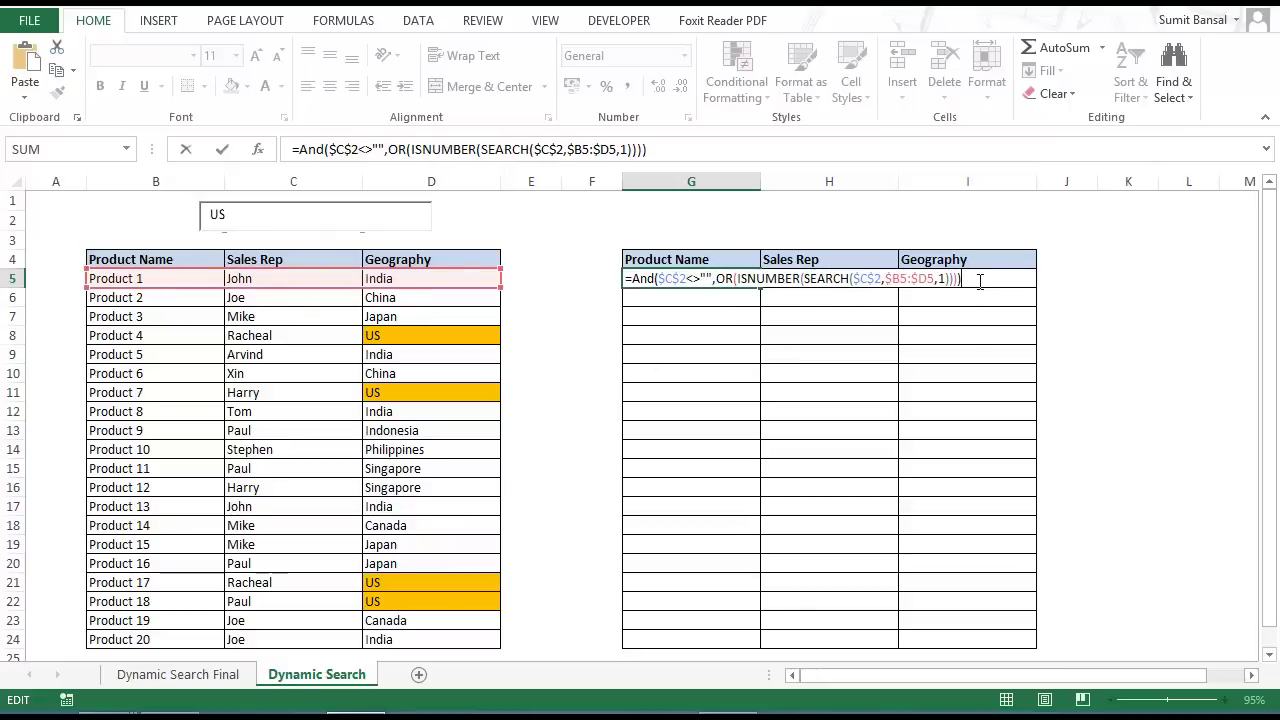
key("ctrl+shift+Return")
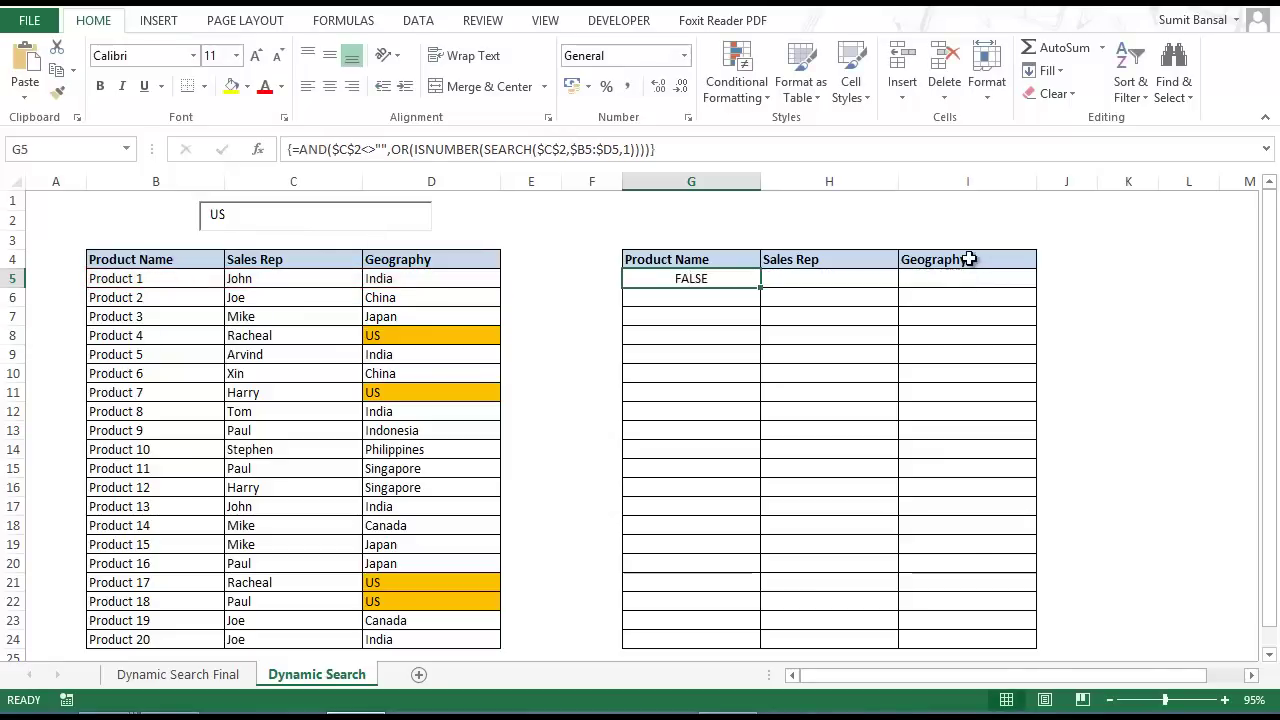
left_click_drag(762, 292, 971, 646)
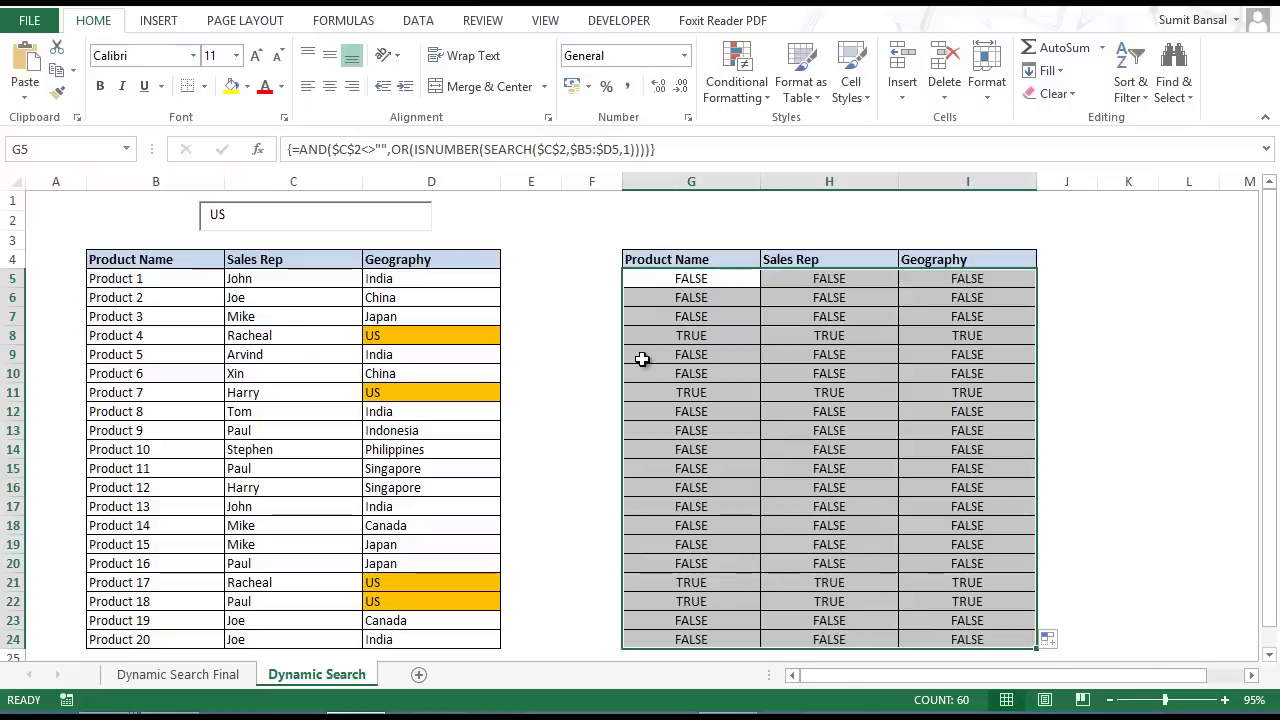
left_click_drag(695, 335, 951, 335)
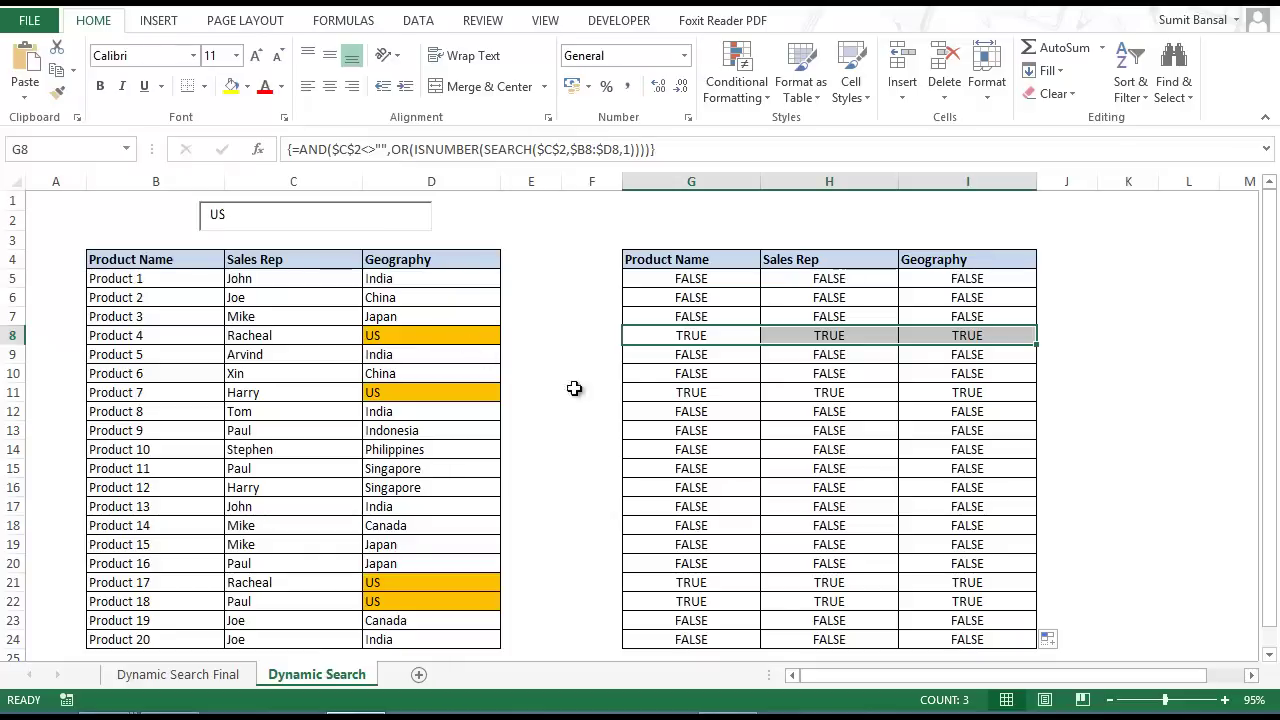
left_click_drag(630, 392, 934, 398)
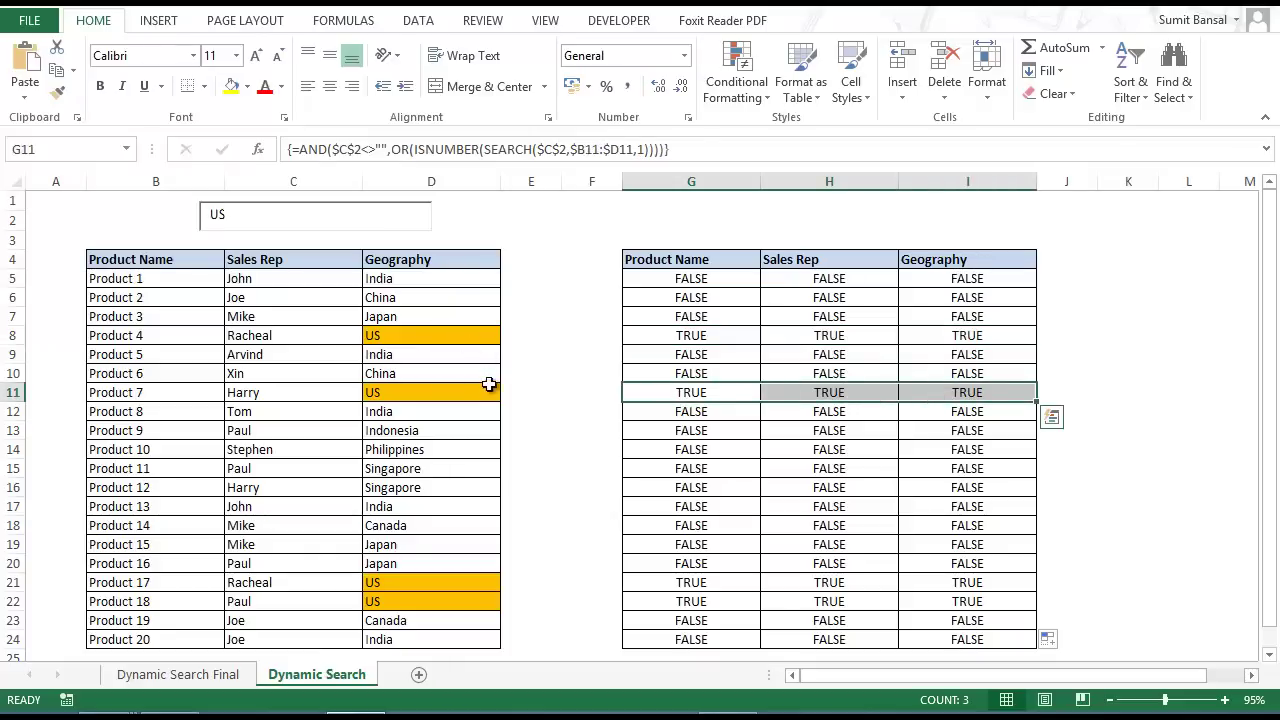
Search for a sales rep's name so only rows 8 and 21 return TRUE, then select G5's formula text
left_click(234, 216)
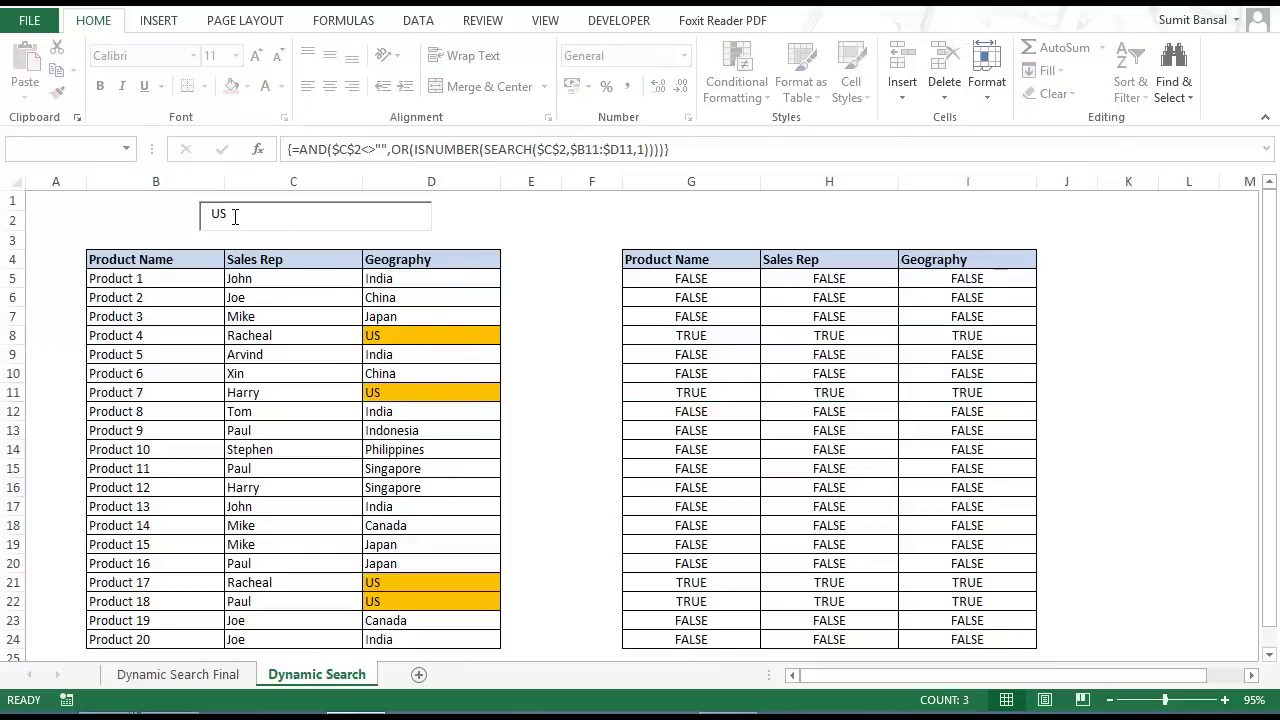
key("BackSpace")
key("BackSpace")
type("Racheal")
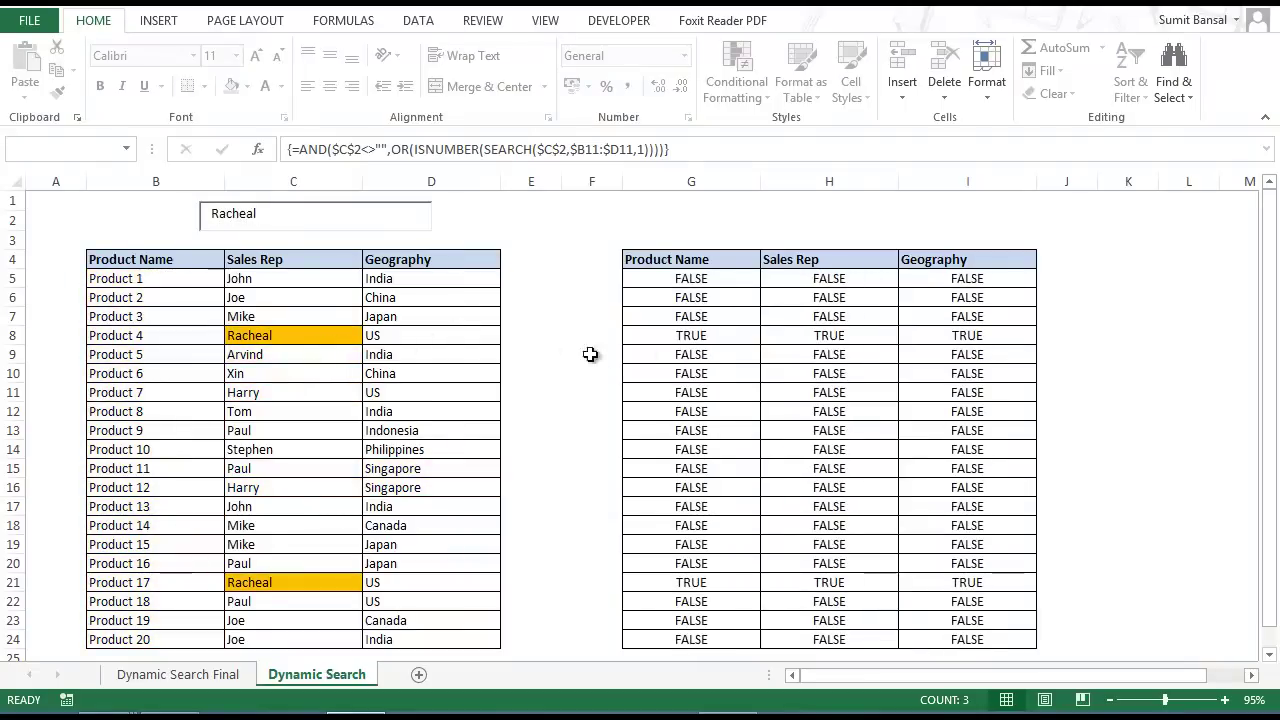
left_click_drag(672, 340, 958, 336)
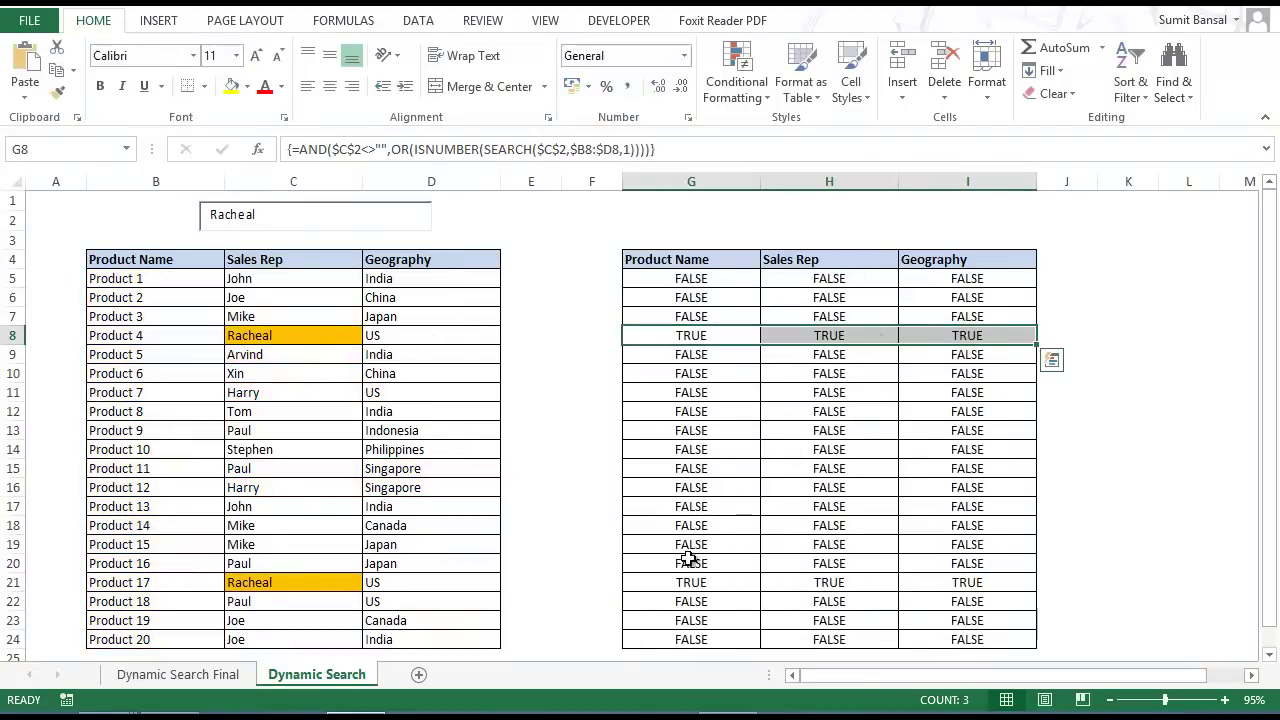
left_click_drag(683, 586, 948, 587)
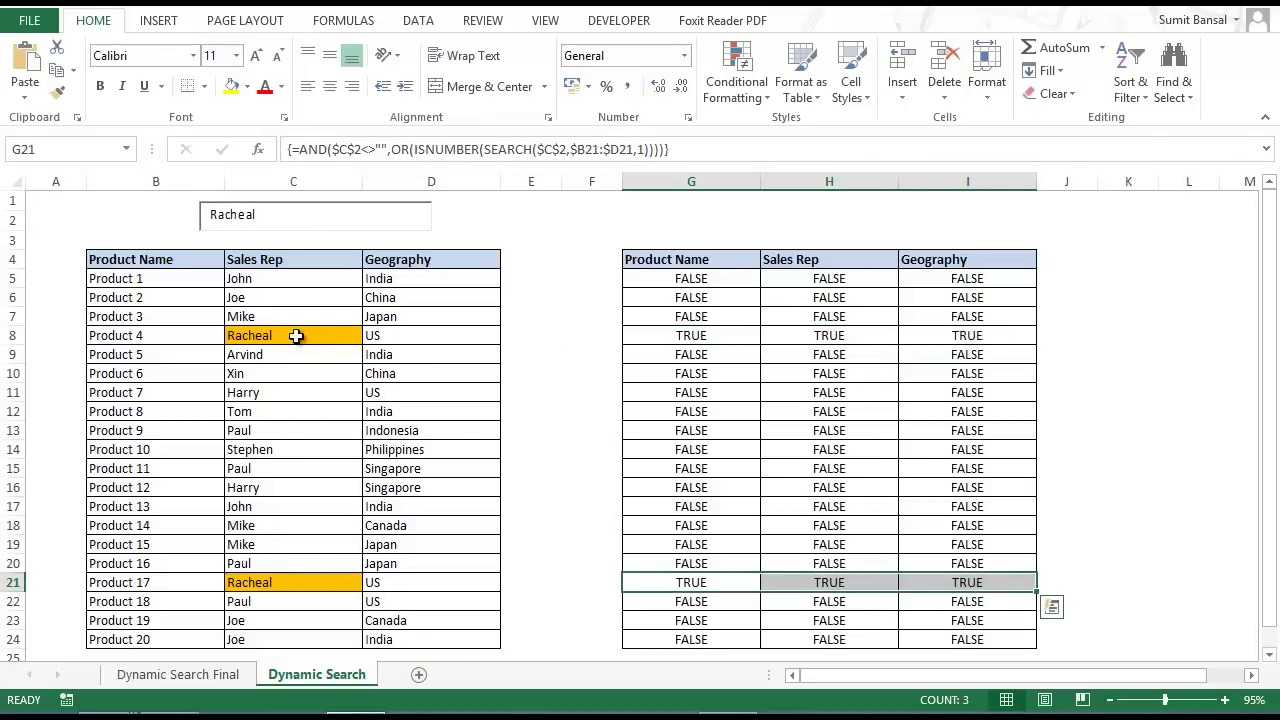
double_click(645, 279)
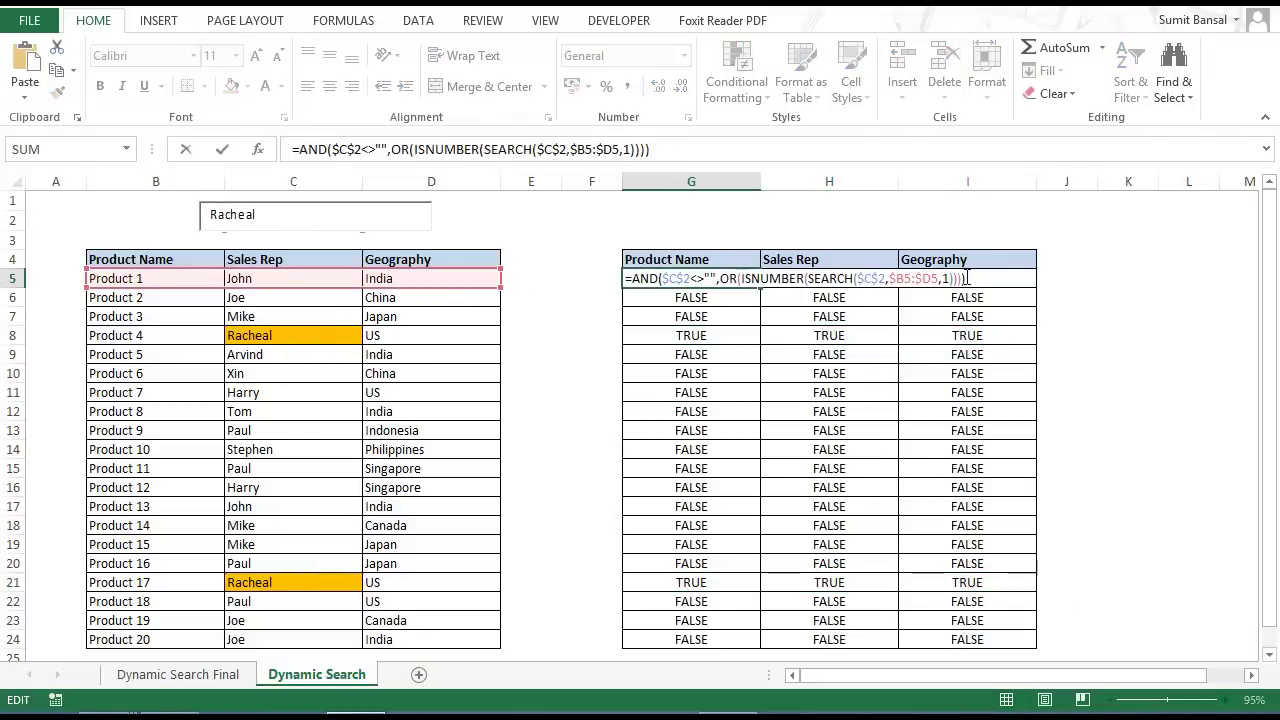
left_click_drag(967, 278, 612, 272)
key("ctrl+c")
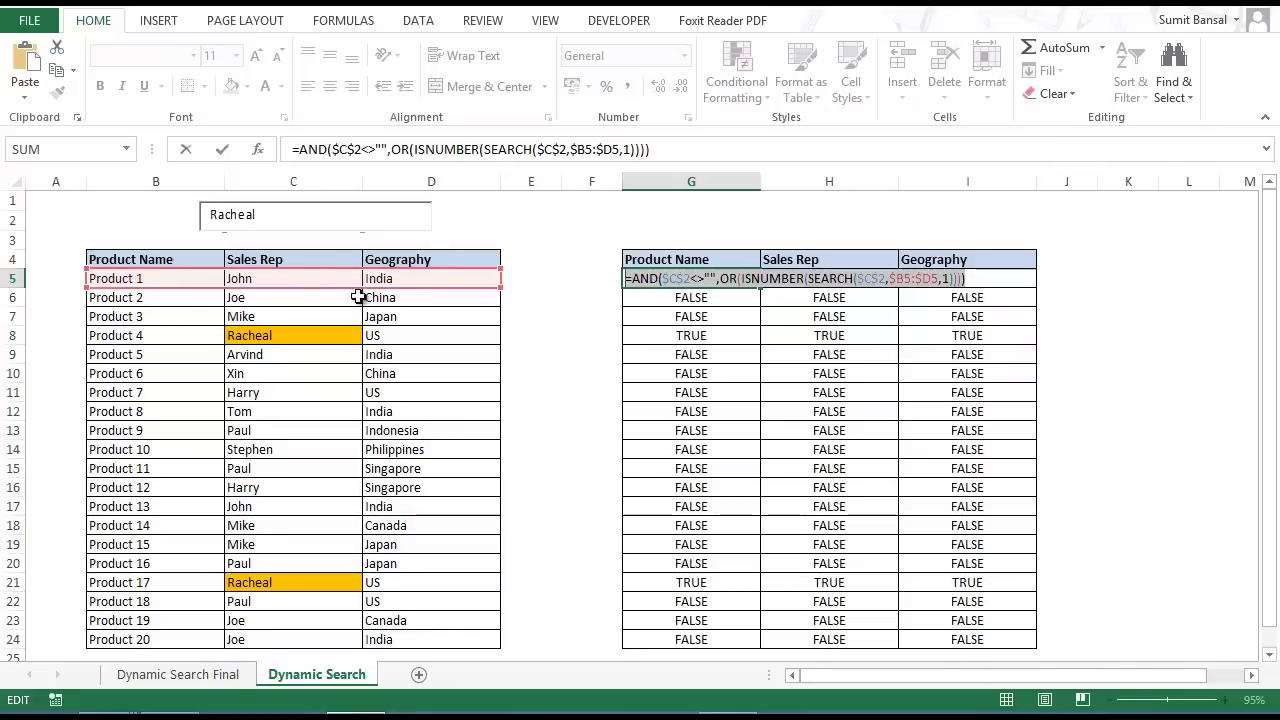
Recommit G5 as an array formula and clear the existing conditional formatting rules from B5:D24
key("ctrl+shift+Return")
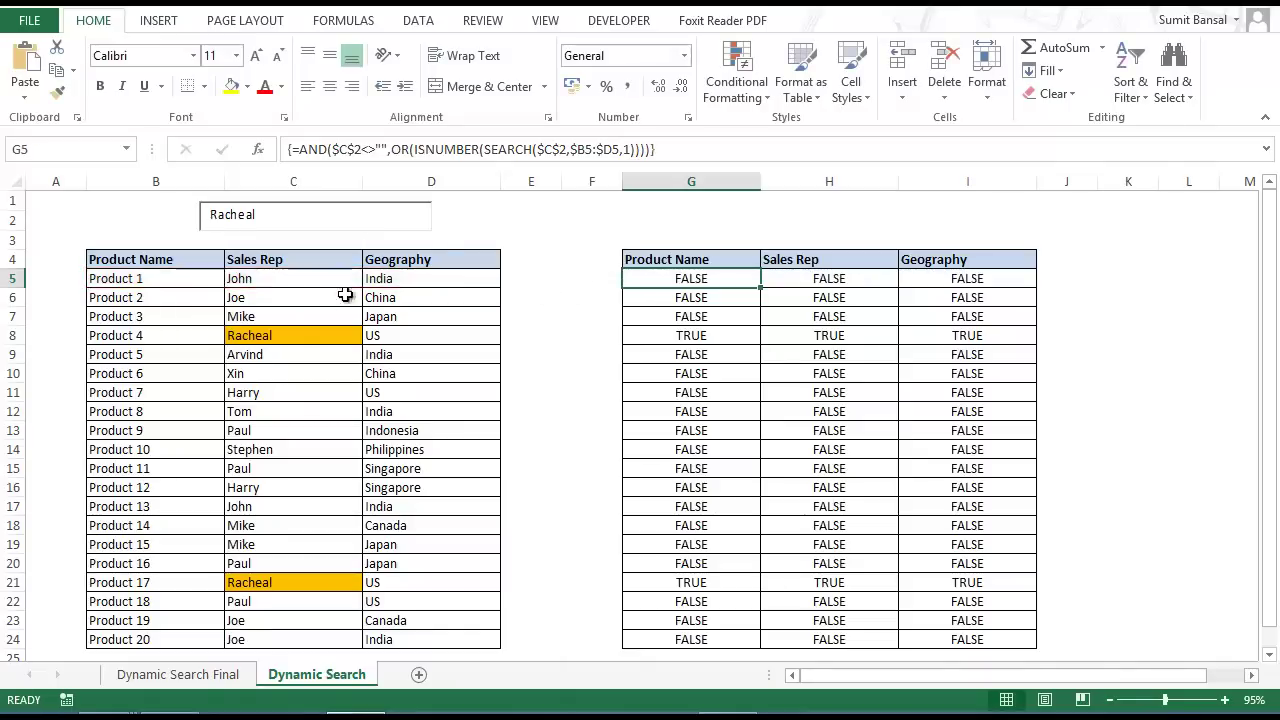
left_click_drag(189, 278, 400, 640)
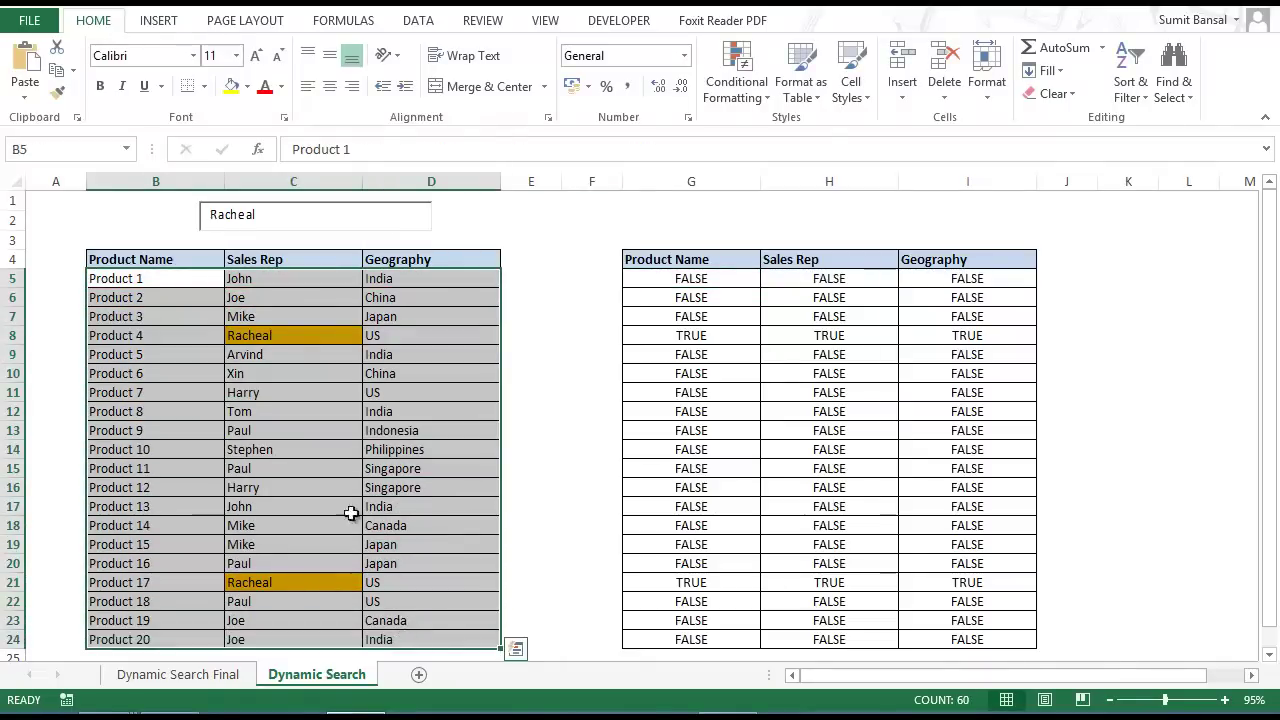
left_click(757, 100)
mouse_move(794, 369)
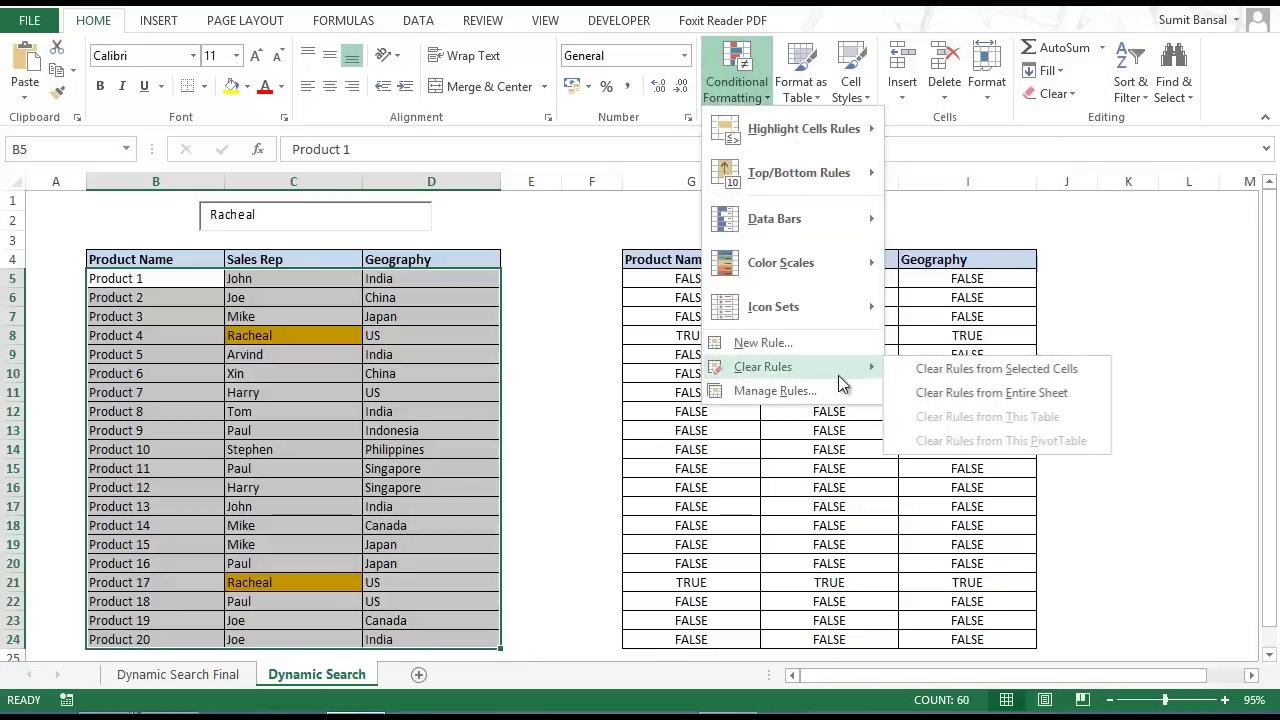
left_click(930, 369)
Add a formula-based rule using the pasted AND/OR formula that fills matching rows orange
left_click(737, 95)
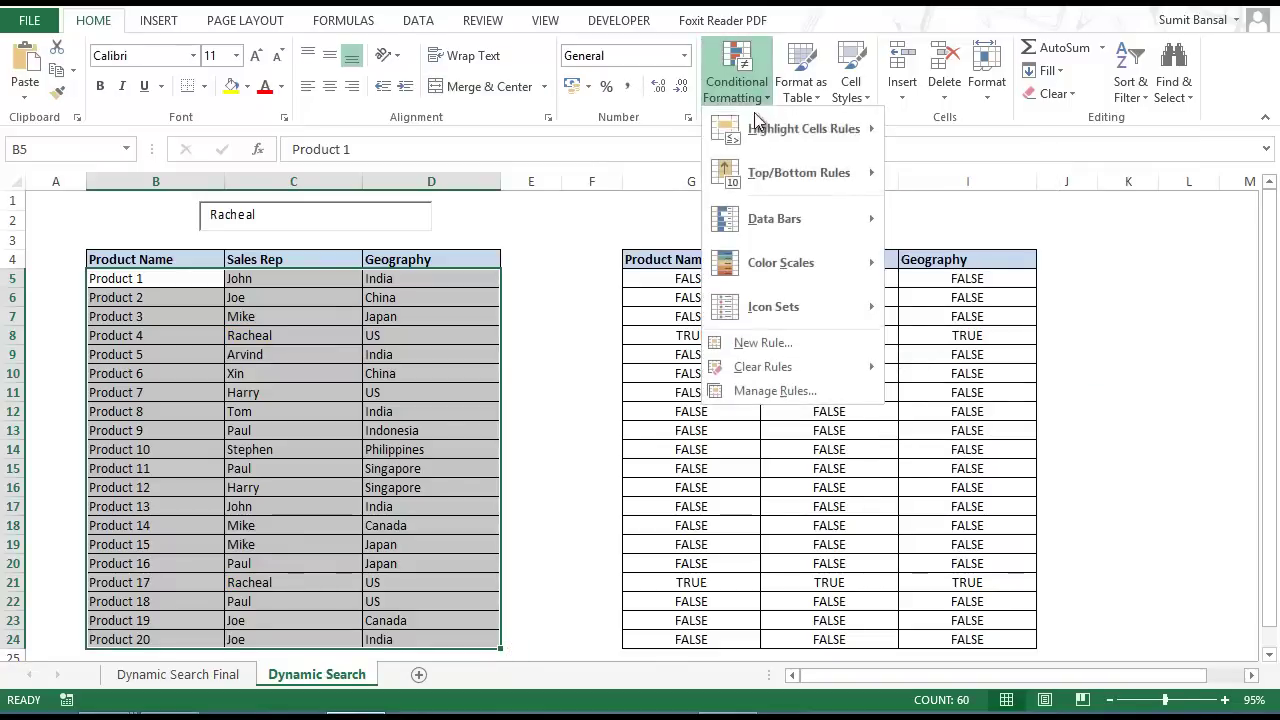
left_click(768, 342)
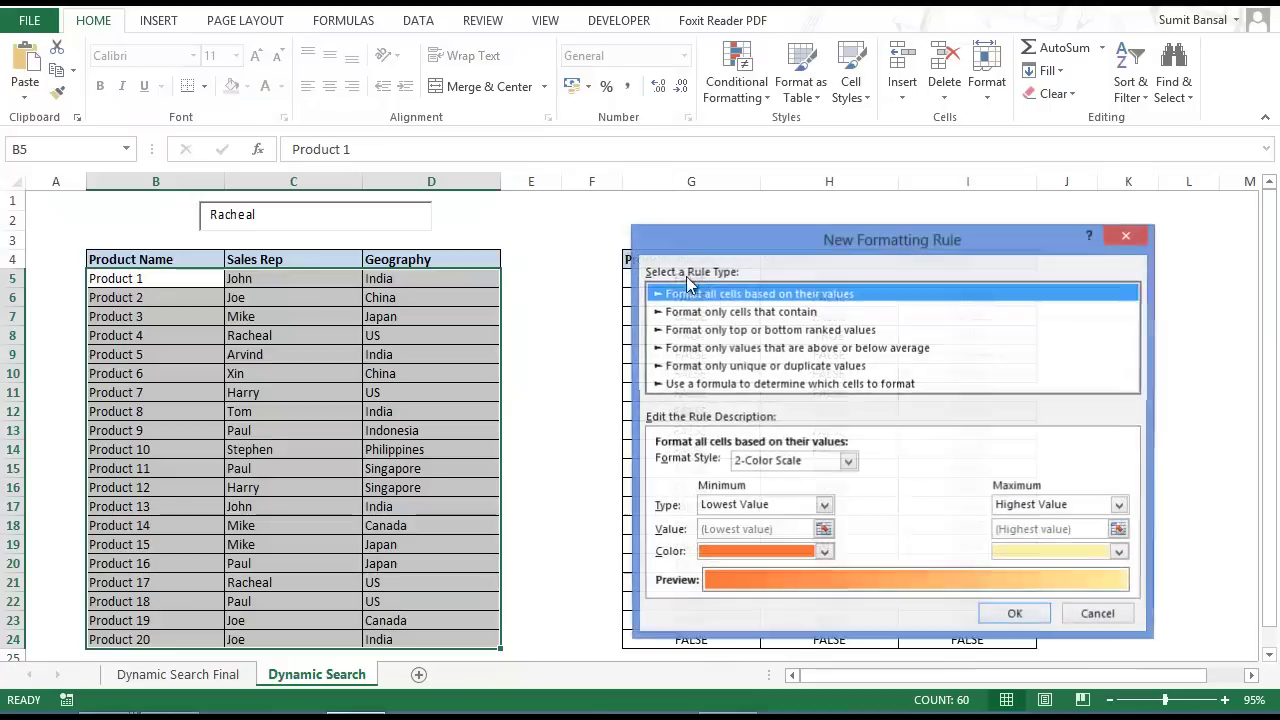
left_click(724, 384)
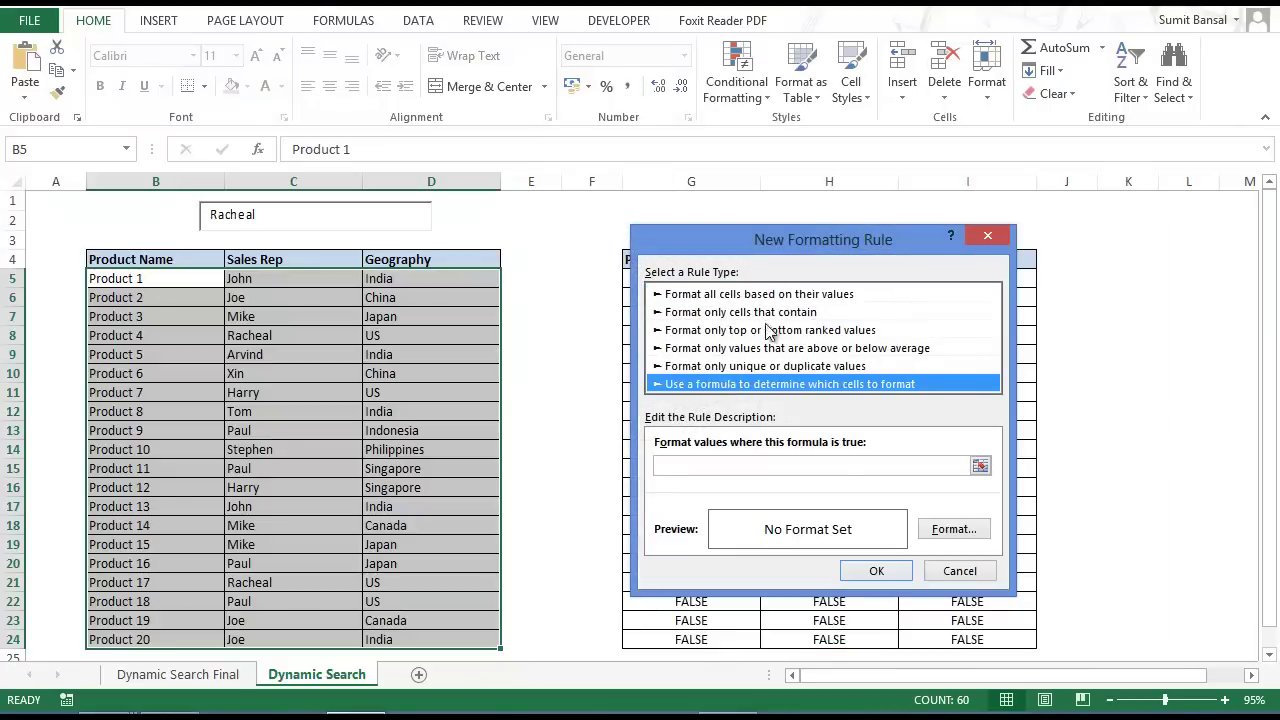
left_click_drag(778, 240, 488, 115)
left_click(514, 339)
key("ctrl+v")
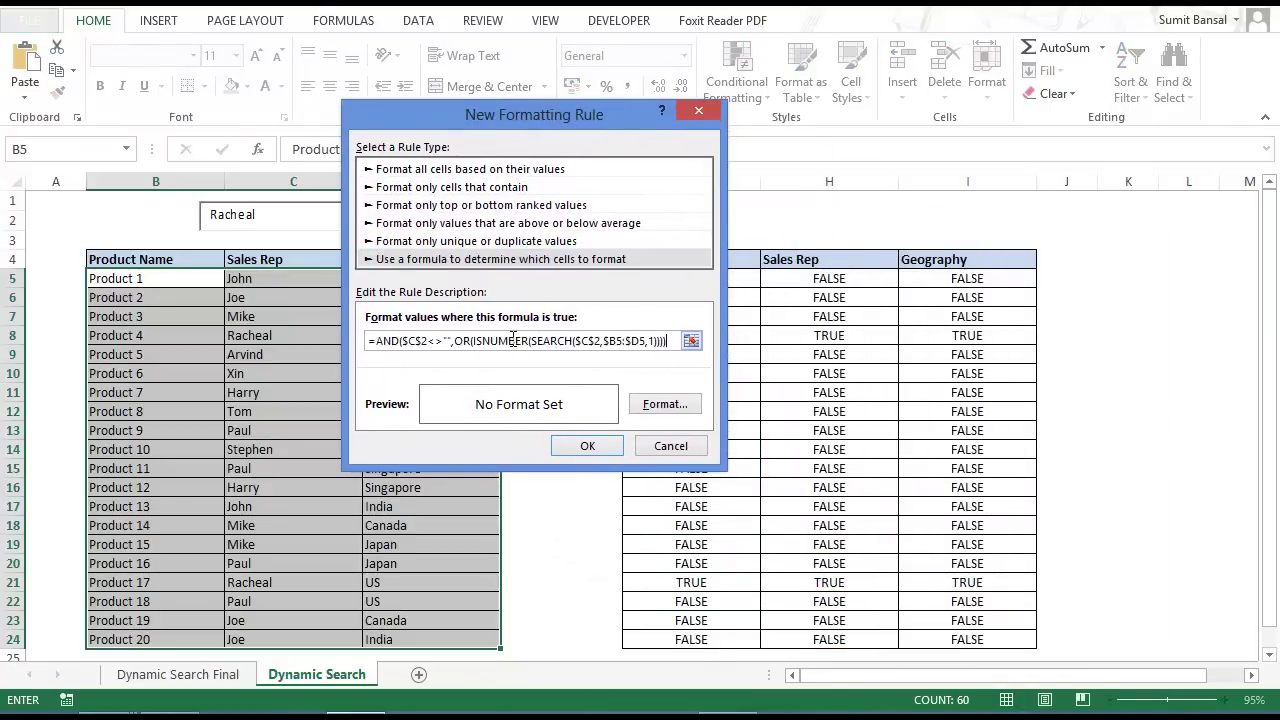
left_click(663, 409)
left_click(701, 388)
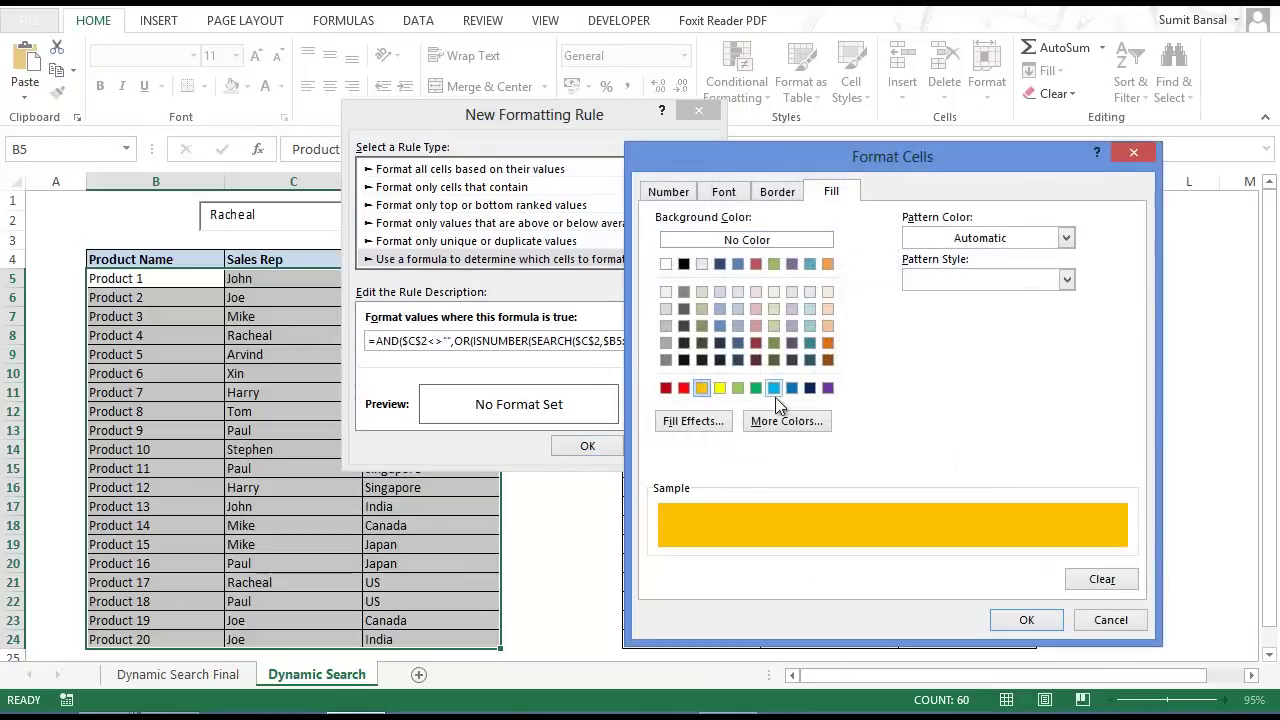
left_click(1020, 620)
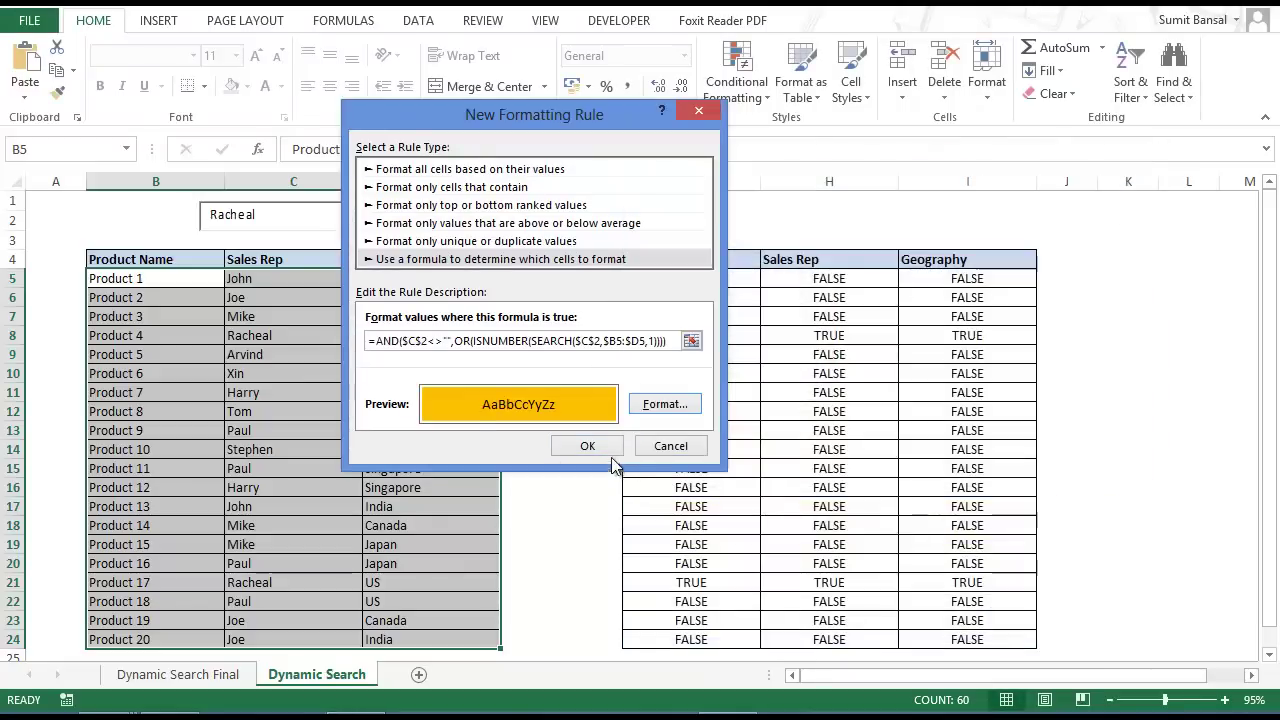
left_click(600, 446)
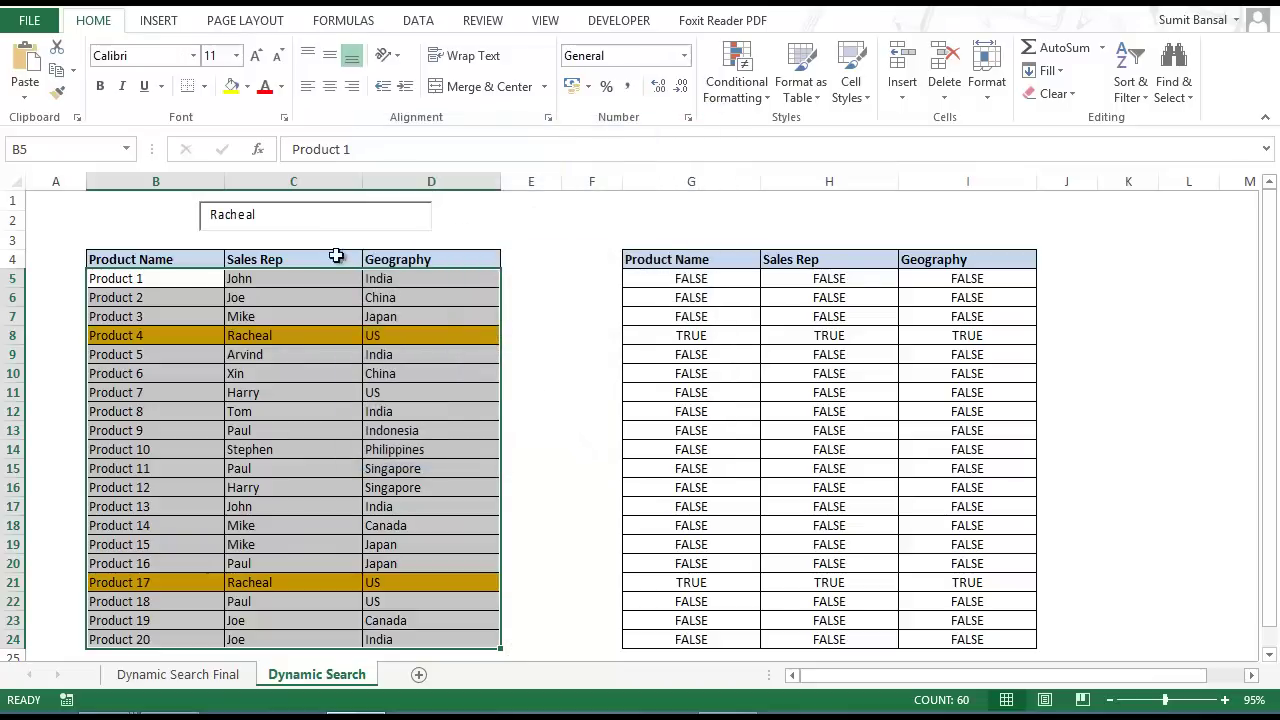
left_click(319, 218)
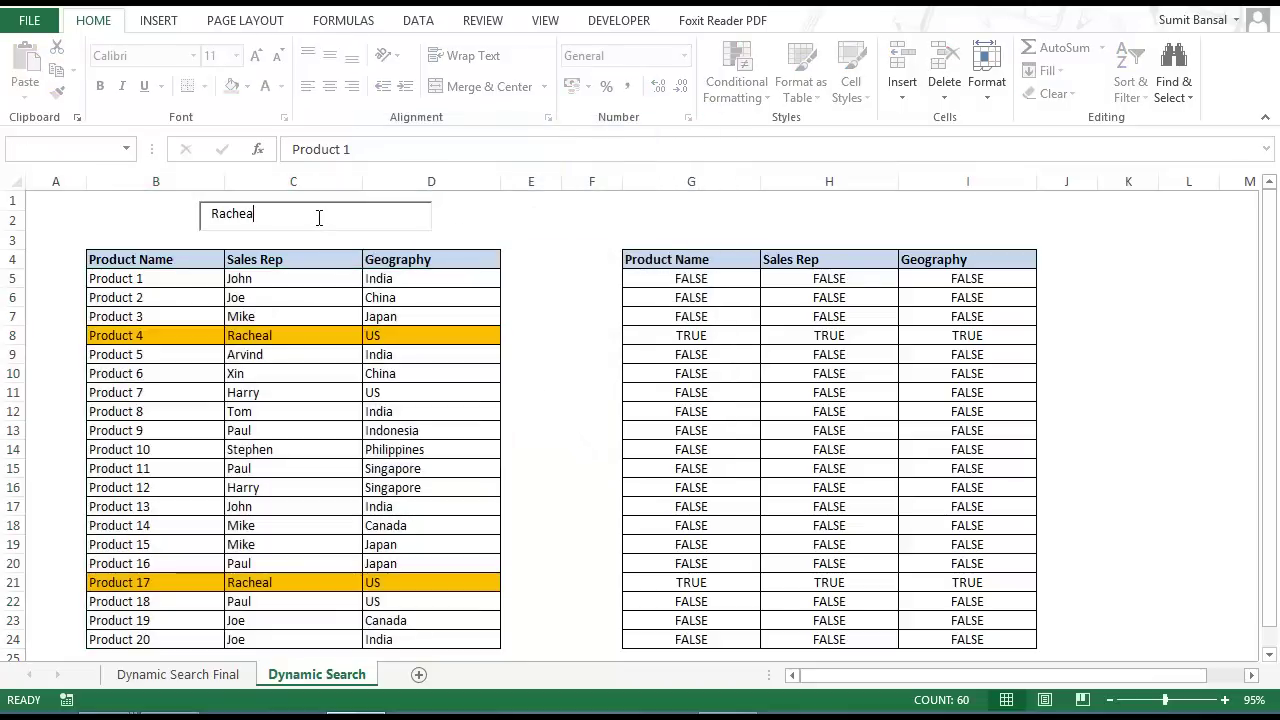
Test the search with 'Ind', then a sales rep's name, leaving only rows 5 and 17 highlighted
key("BackSpace")
key("BackSpace")
key("BackSpace")
key("BackSpace")
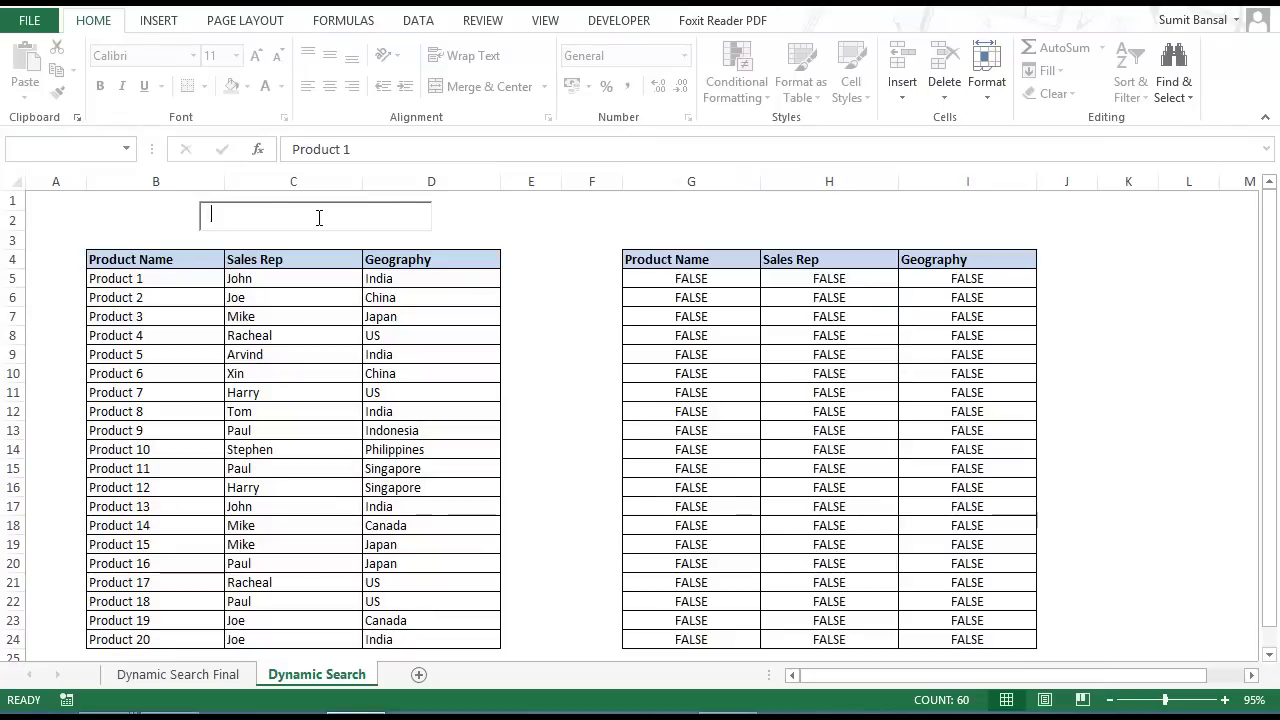
type("In")
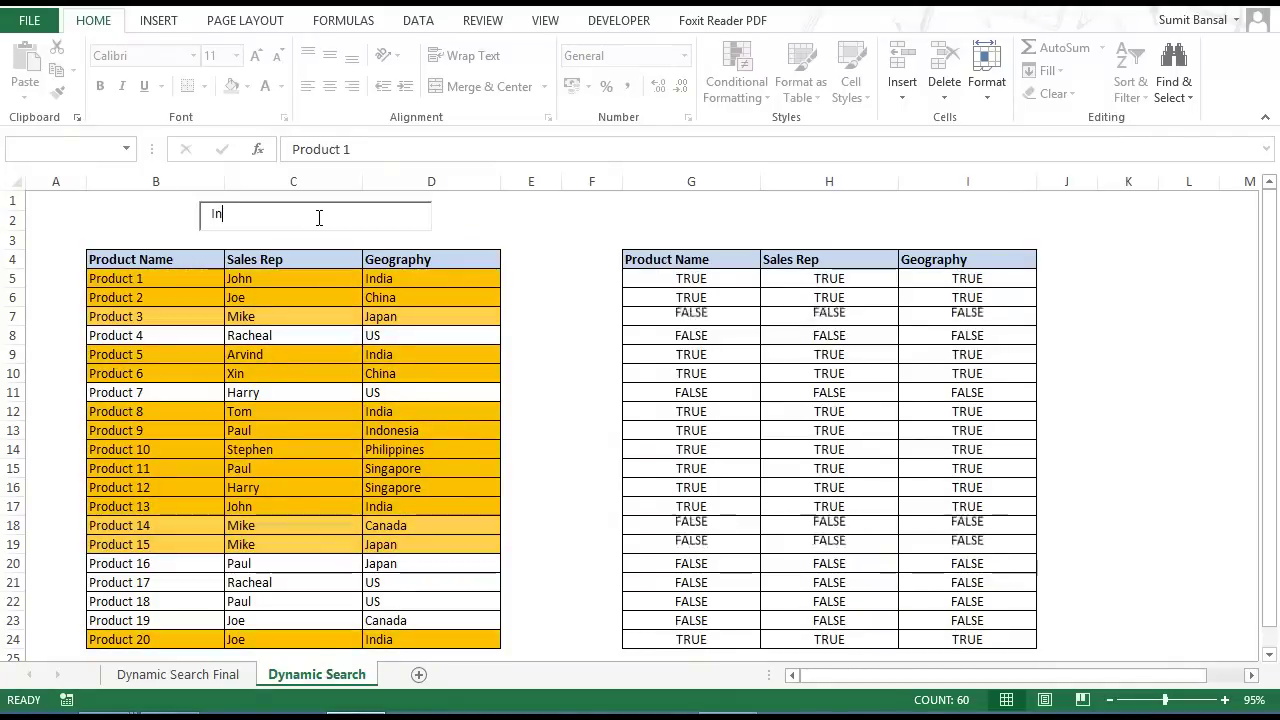
type("d")
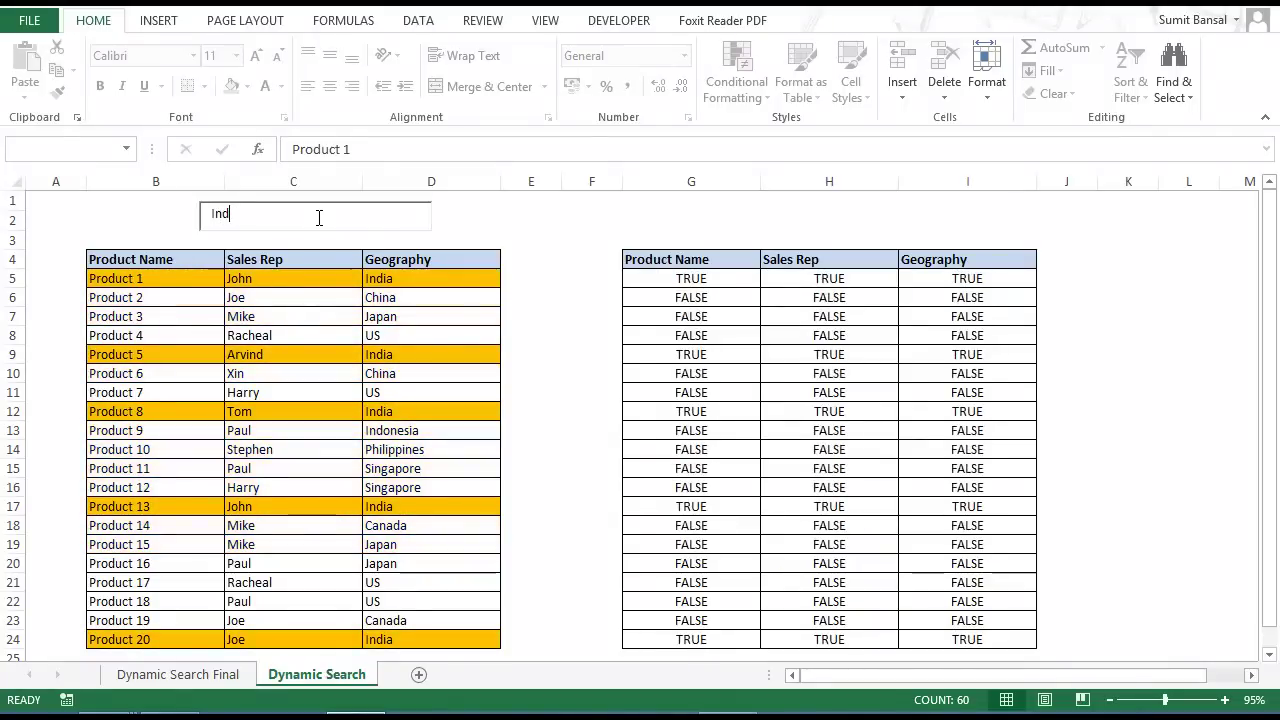
key("BackSpace")
key("BackSpace")
key("BackSpace")
type("Jo")
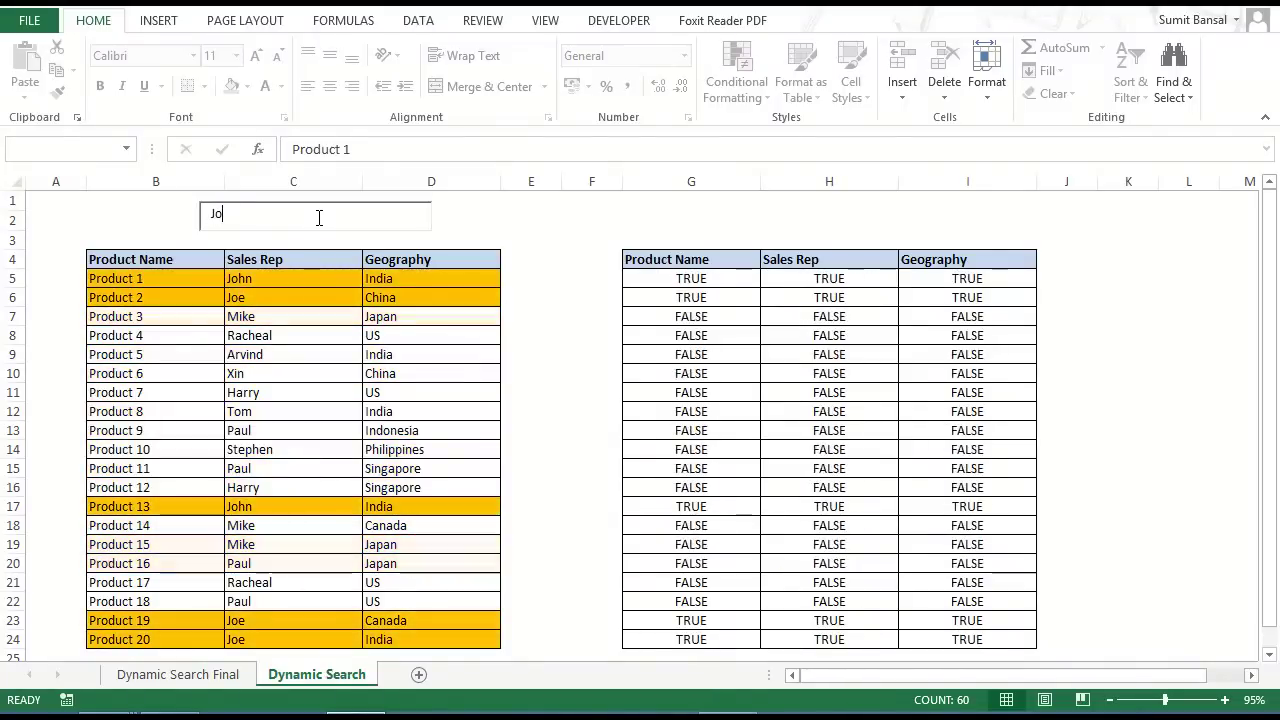
type("n")
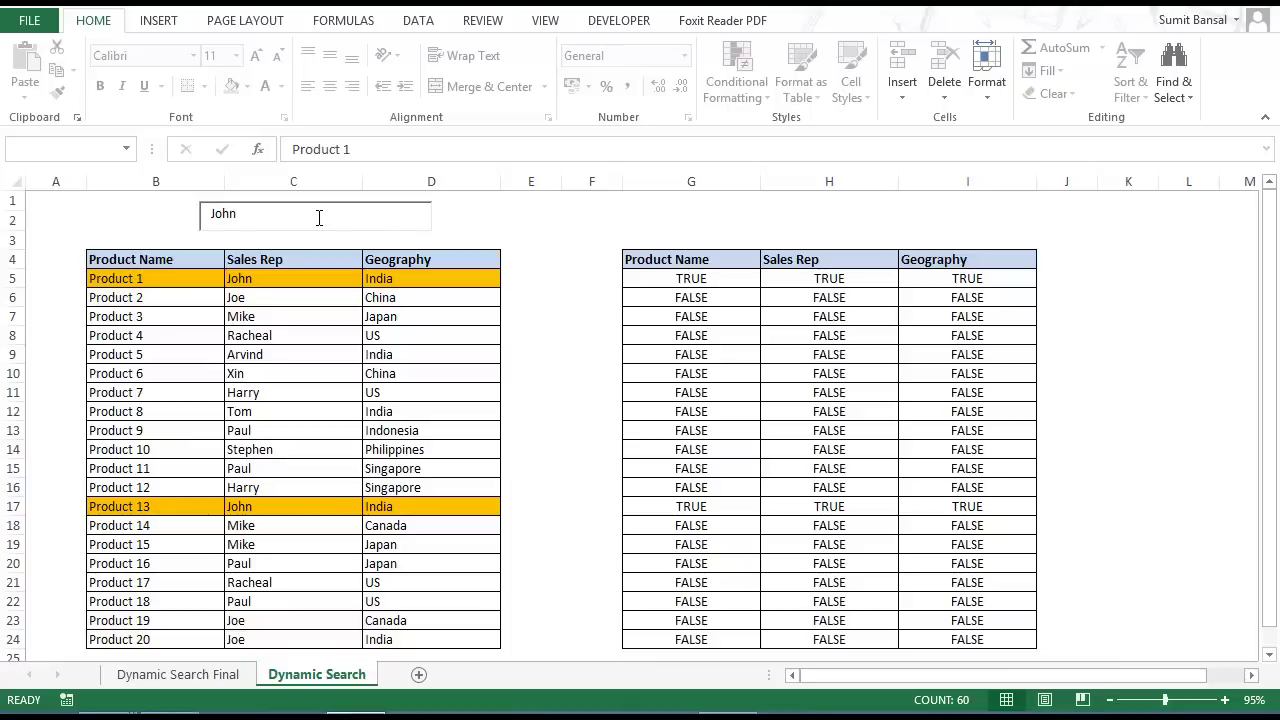